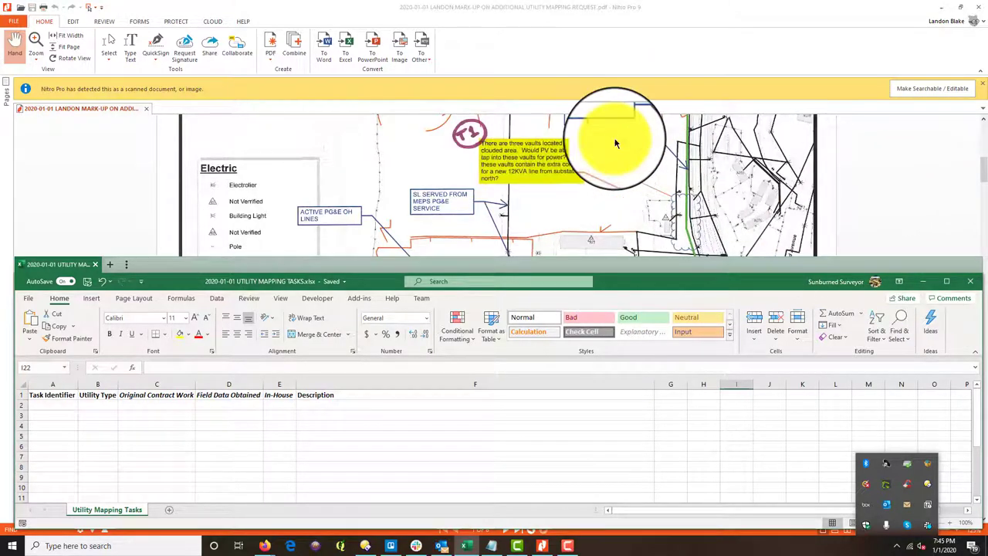
- Enter T01 as the first task identifier in cell A2 of the Utility Mapping Tasks sheet
{"action": "left_click", "coordinate": [435, 459]}
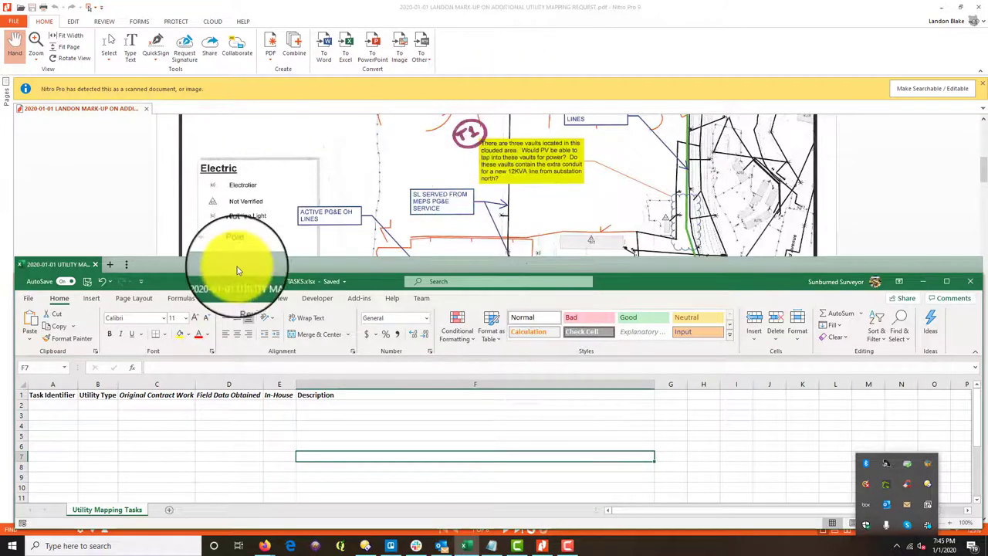
{"action": "left_click", "coordinate": [53, 403]}
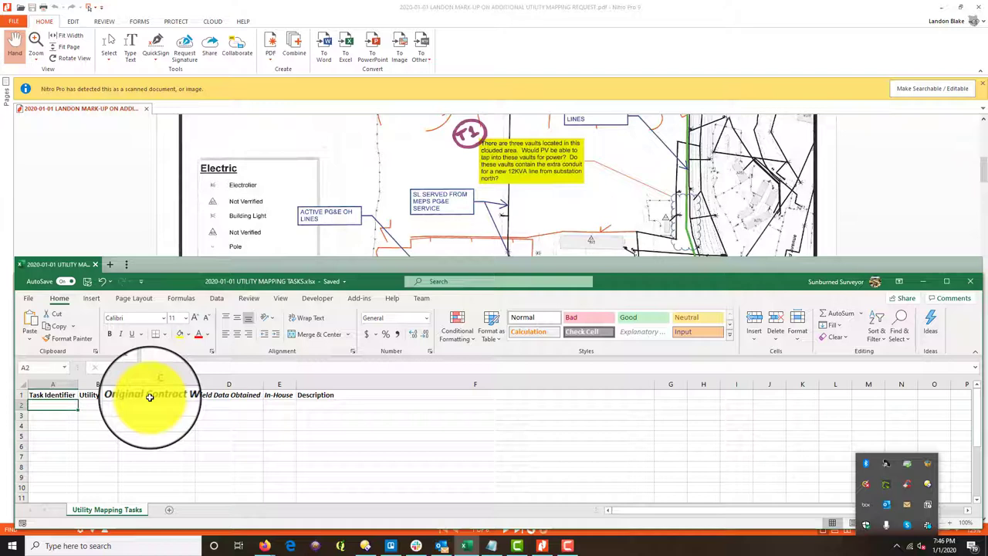
{"action": "type", "text": "t01"}
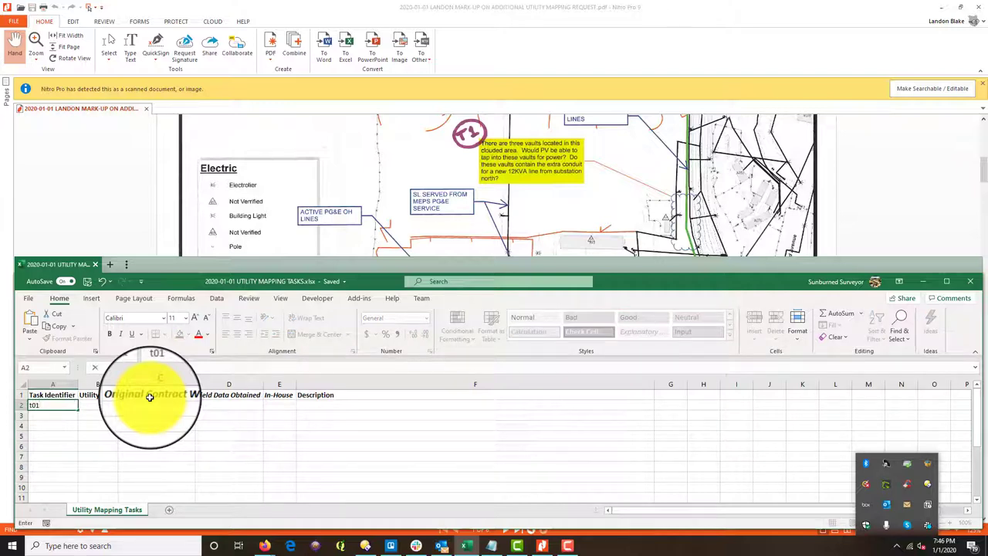
{"action": "key", "text": "BackSpace"}
{"action": "key", "text": "BackSpace"}
{"action": "key", "text": "BackSpace"}
{"action": "type", "text": "t0"}
{"action": "key", "text": "BackSpace"}
{"action": "key", "text": "BackSpace"}
{"action": "type", "text": "T01"}
- Enter Electric Power as the utility type for task T01 and fit the Utility Type column to its text
{"action": "left_click", "coordinate": [98, 405]}
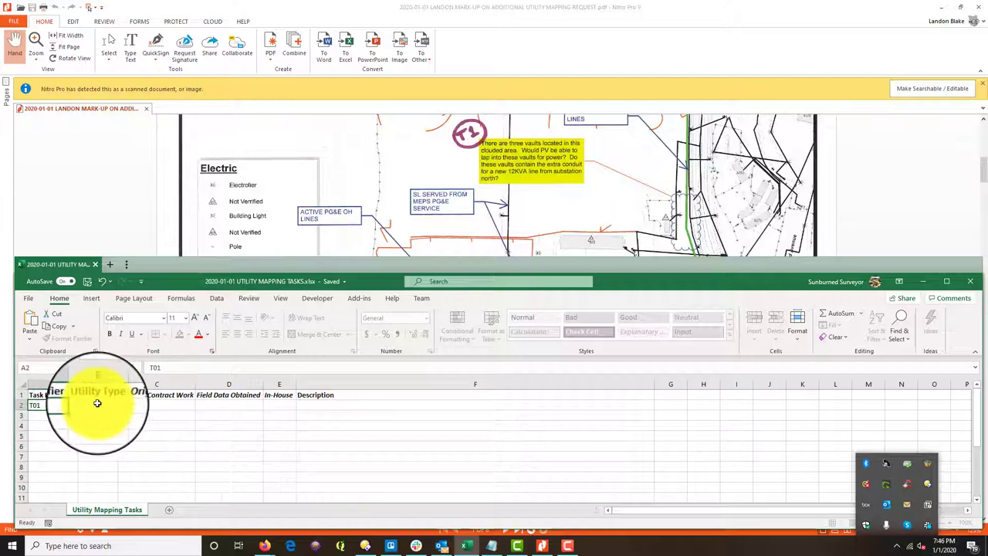
{"action": "type", "text": "E"}
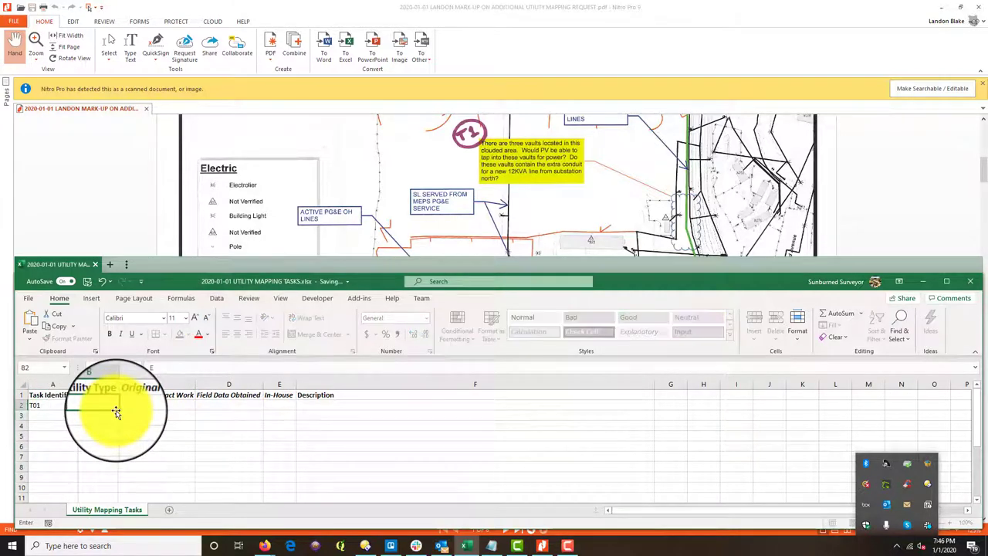
{"action": "type", "text": "lectric Power"}
{"action": "key", "text": "Tab"}
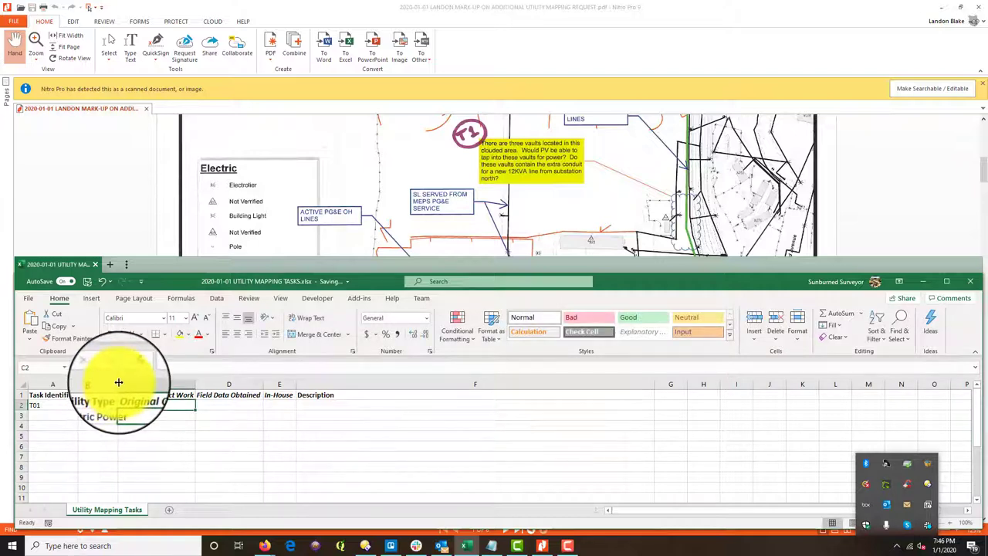
{"action": "double_click", "coordinate": [119, 380]}
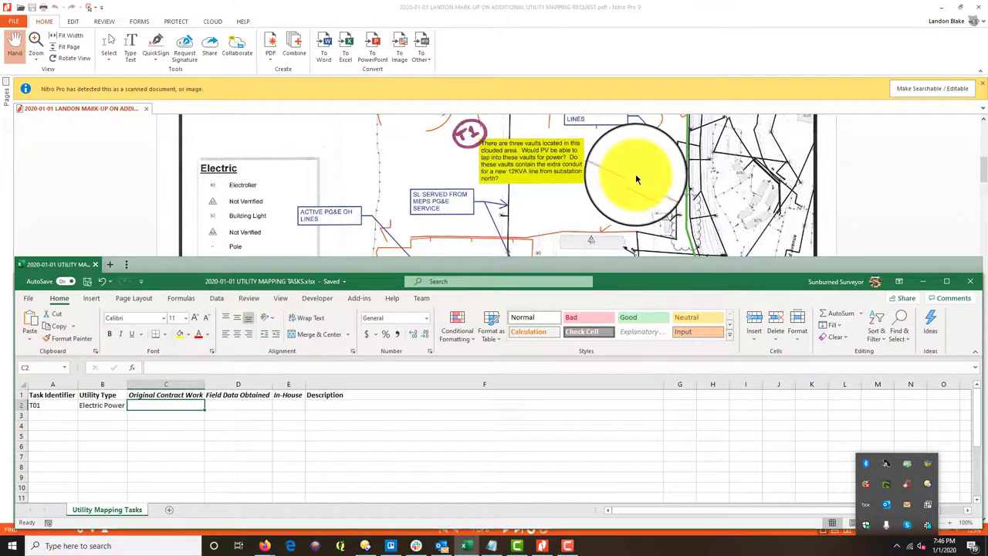
- Switch to the PDF in Nitro Pro and examine the clouded vault area marked T1 on the electrical map
{"action": "left_click", "coordinate": [688, 209]}
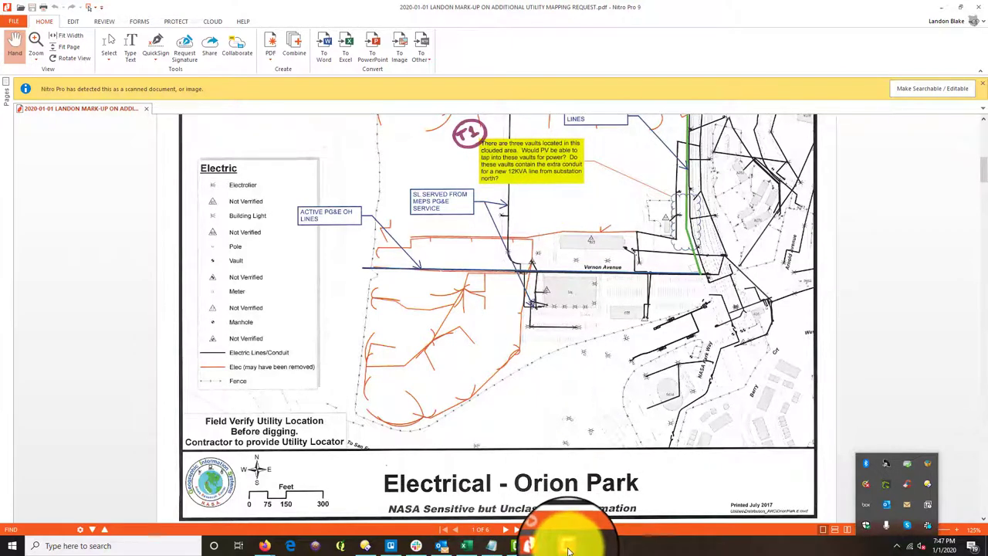
{"action": "mouse_move", "coordinate": [569, 550]}
{"action": "mouse_move", "coordinate": [447, 550]}
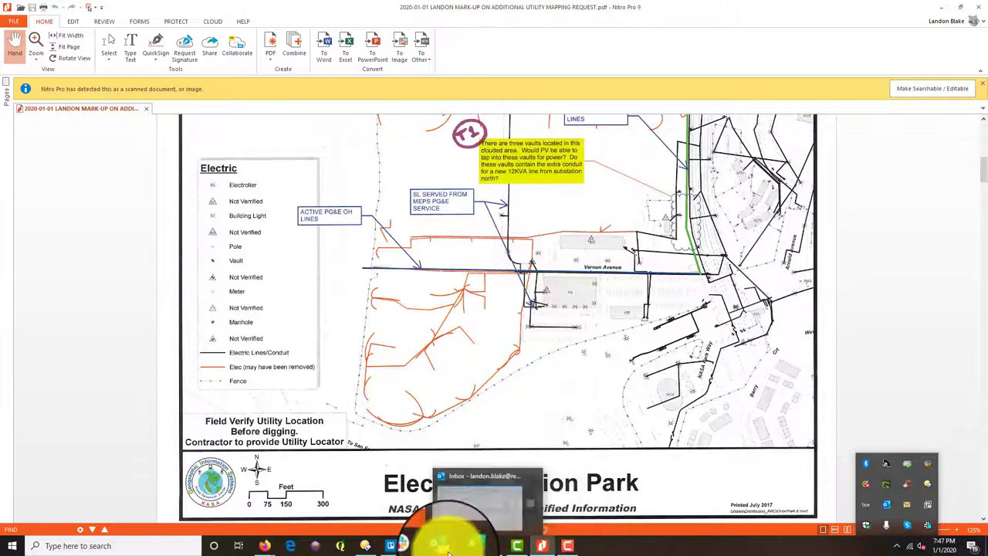
{"action": "left_click", "coordinate": [446, 550]}
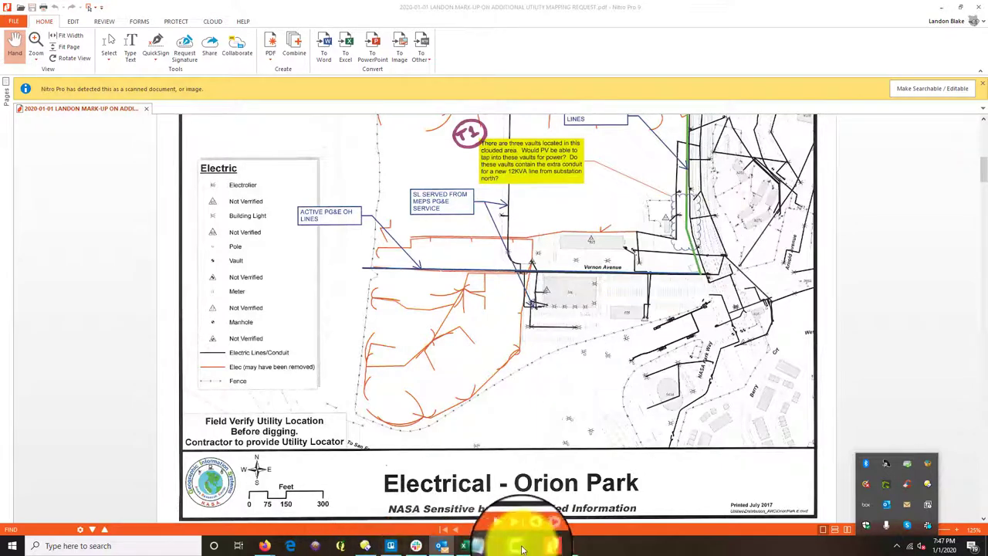
- Return to the Excel task list and enter No under Original Contract Work for task T01
{"action": "left_click", "coordinate": [467, 546]}
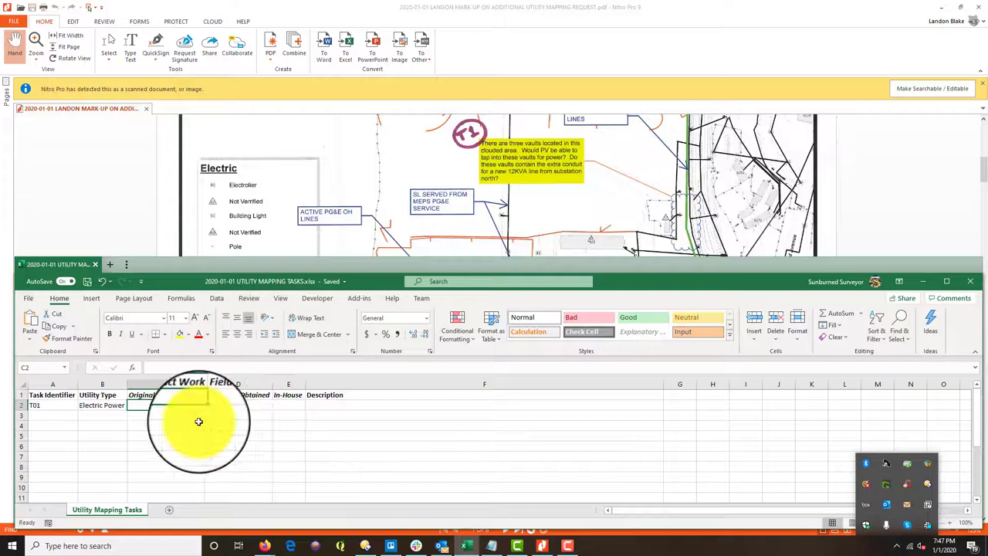
{"action": "type", "text": "No"}
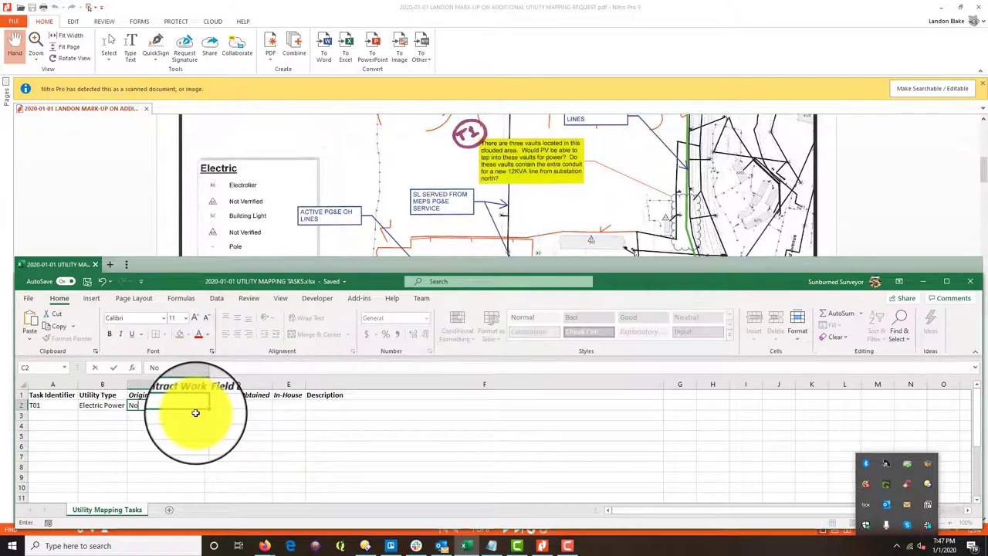
{"action": "key", "text": "Tab"}
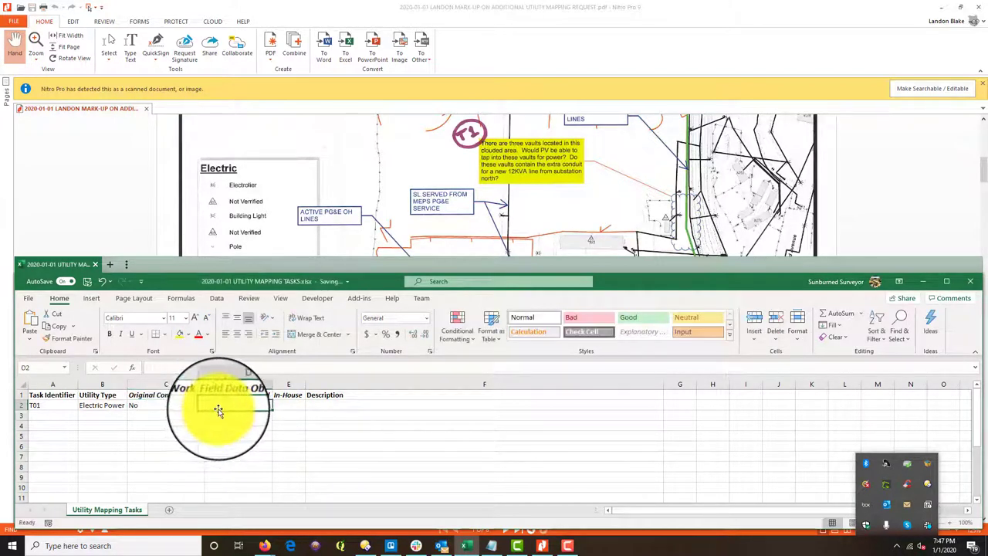
- Insert a new column between Original Contract Work and Field Data Obtained
{"action": "left_click", "coordinate": [142, 384]}
{"action": "right_click", "coordinate": [141, 384]}
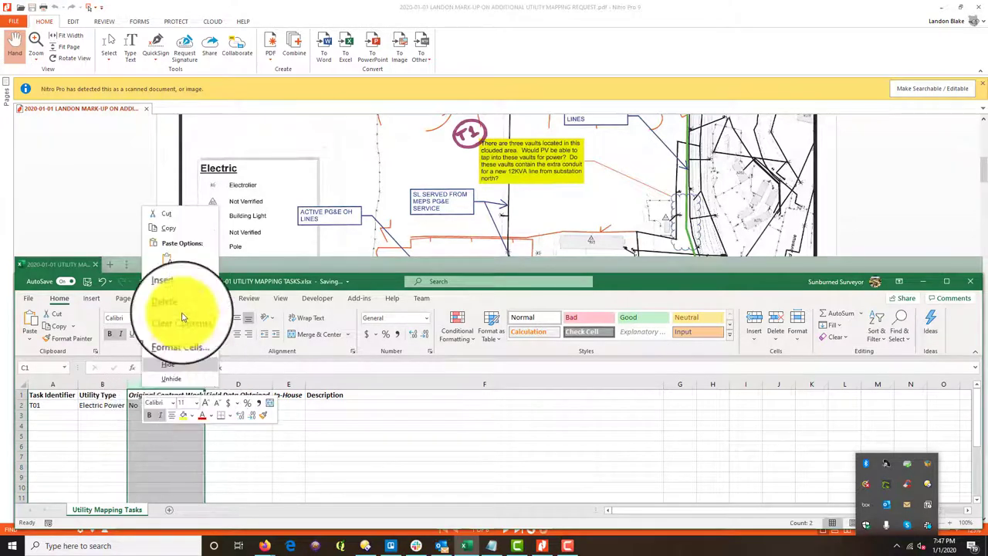
{"action": "left_click", "coordinate": [249, 390]}
{"action": "left_click", "coordinate": [249, 384]}
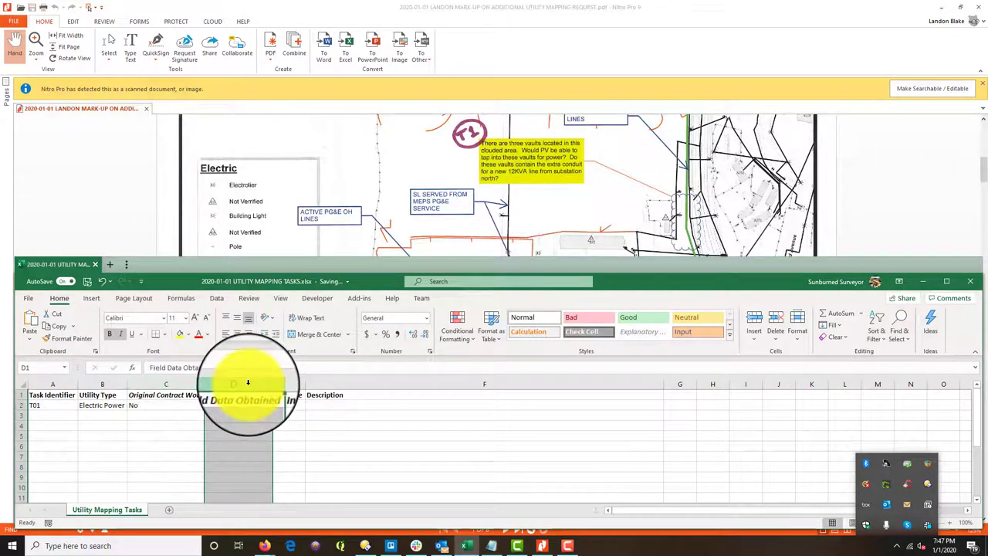
{"action": "right_click", "coordinate": [251, 384]}
{"action": "left_click", "coordinate": [278, 306]}
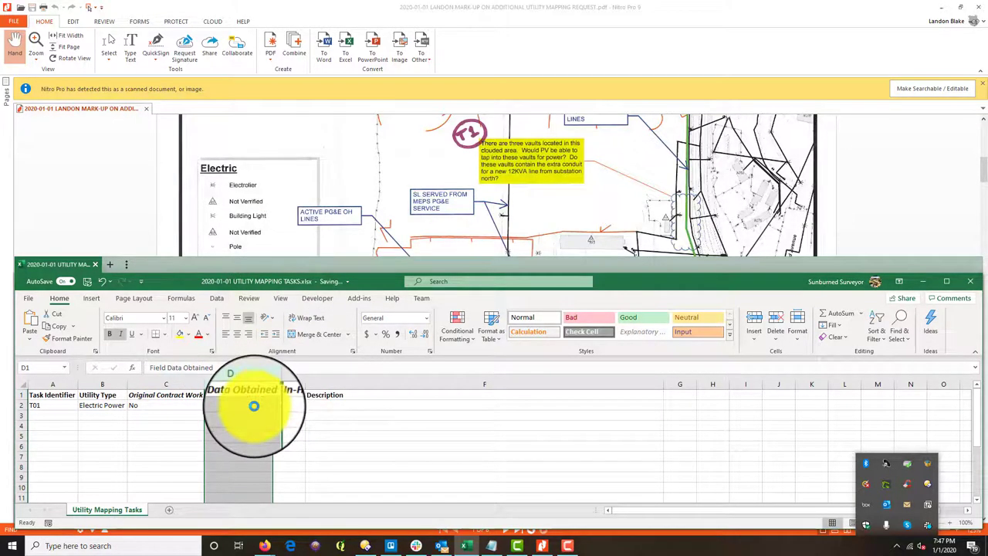
- Title the new blank column Within Mapping Limits in cell D1
{"action": "left_click", "coordinate": [249, 399]}
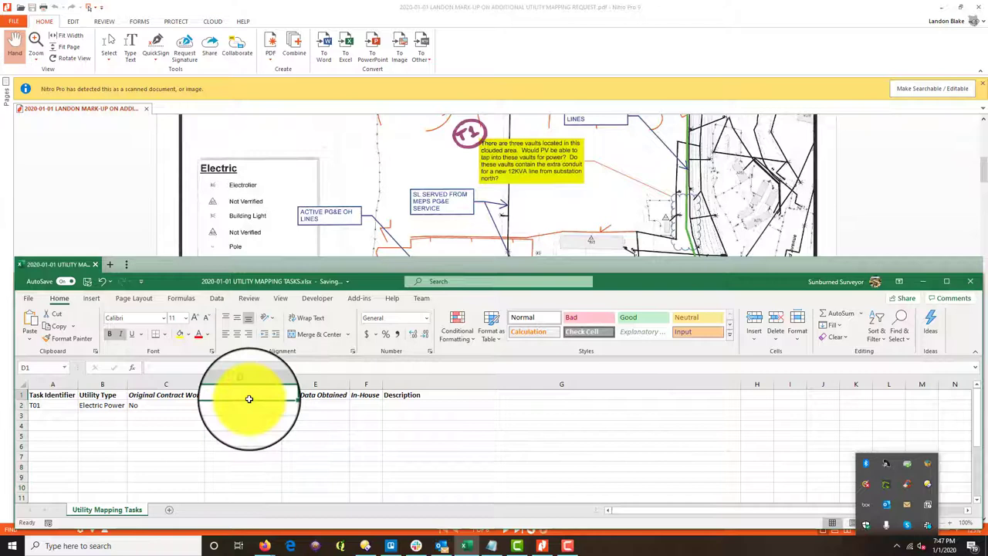
{"action": "type", "text": "Within"}
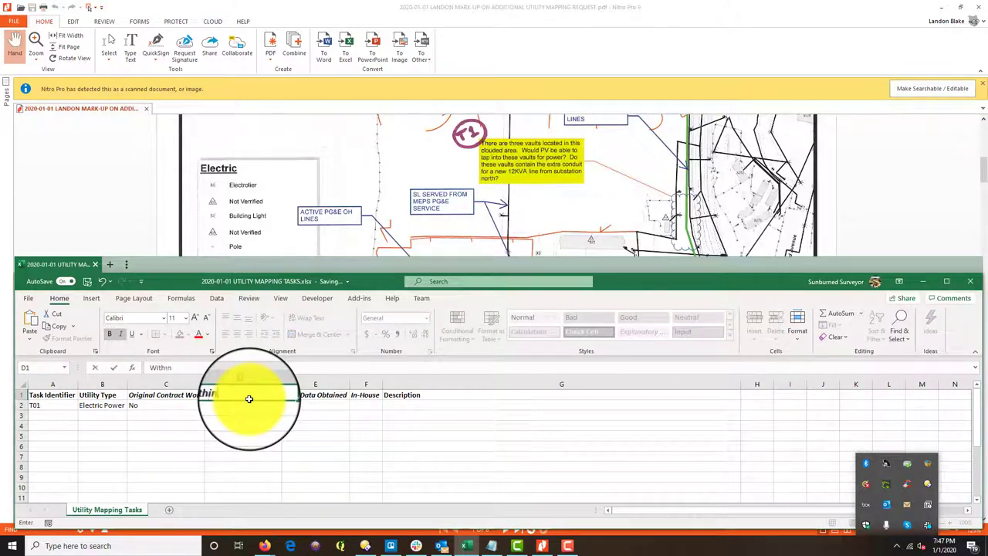
{"action": "type", "text": " Mapping Limit"}
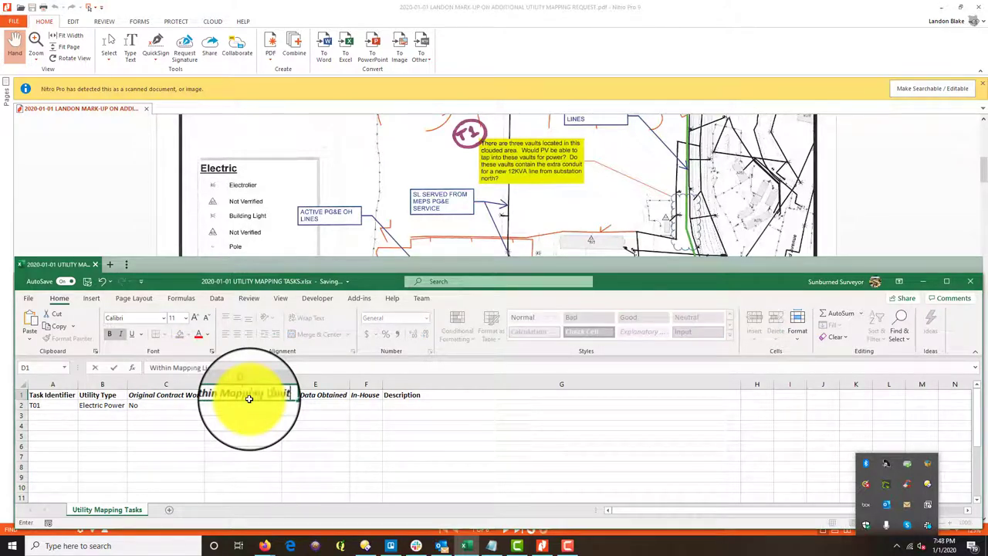
{"action": "type", "text": "s"}
{"action": "key", "text": "Return"}
- For T01, enter No for mapping limits, Not Applicable for field data and Yes (With Escort) for In-House, and widen the In-House column
{"action": "type", "text": "m"}
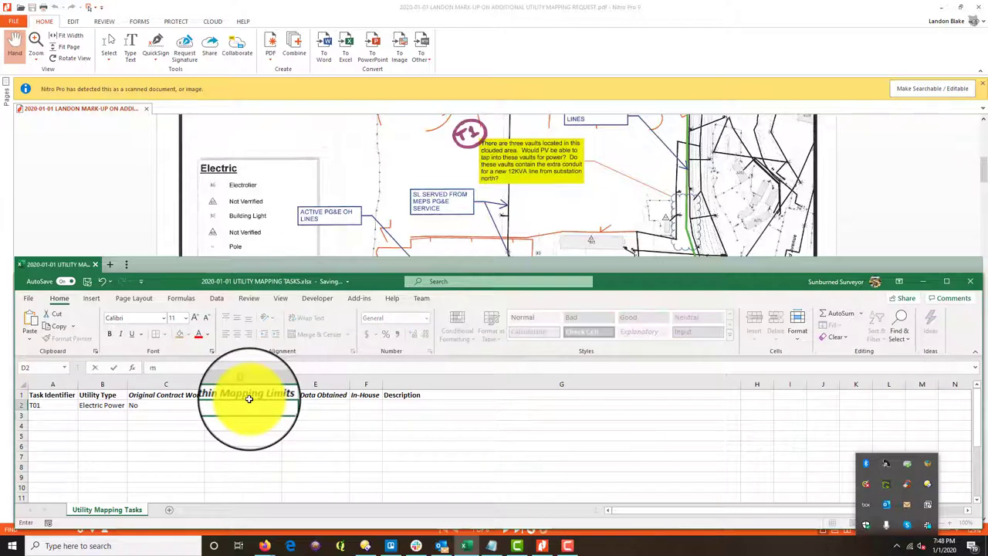
{"action": "key", "text": "Tab"}
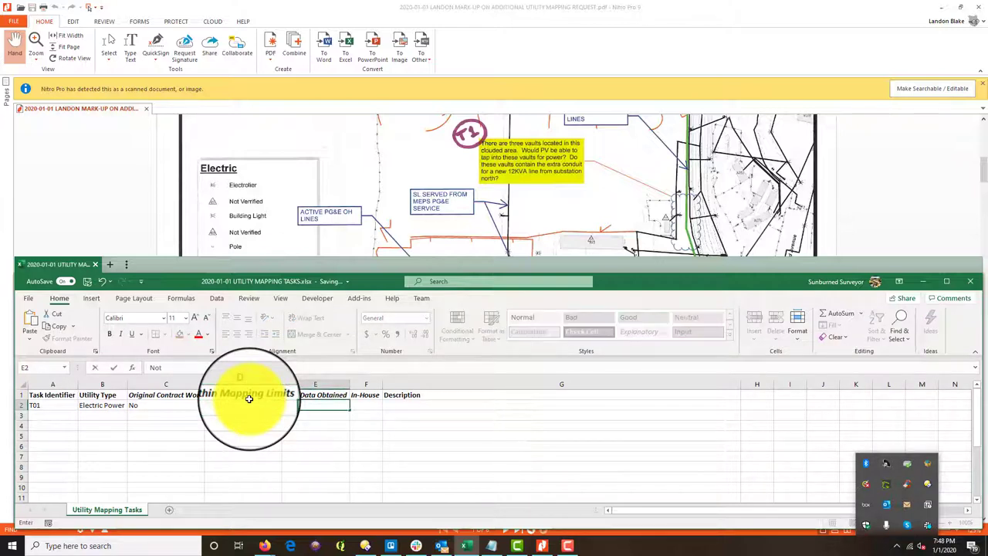
{"action": "type", "text": "Not Applicable"}
{"action": "key", "text": "Tab"}
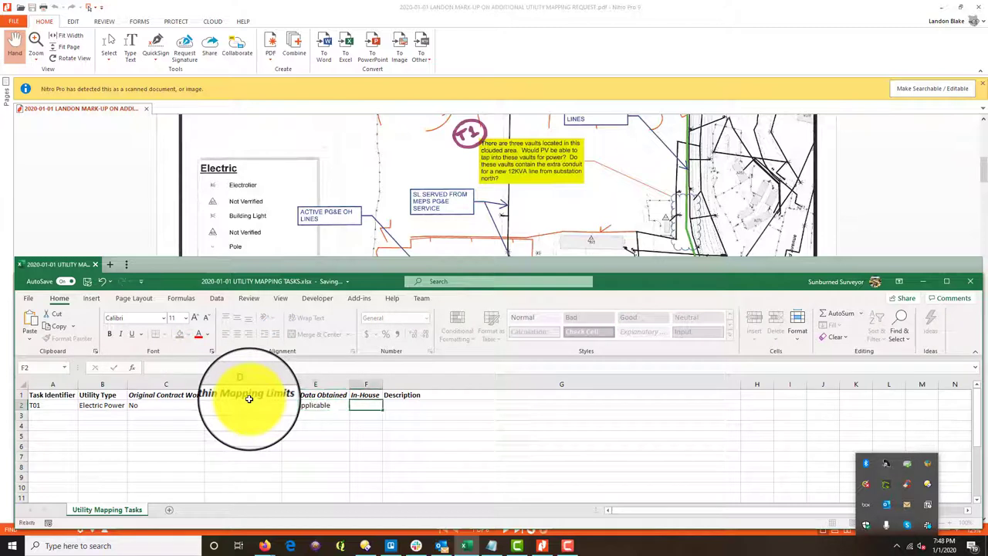
{"action": "type", "text": "Yes (With Es"}
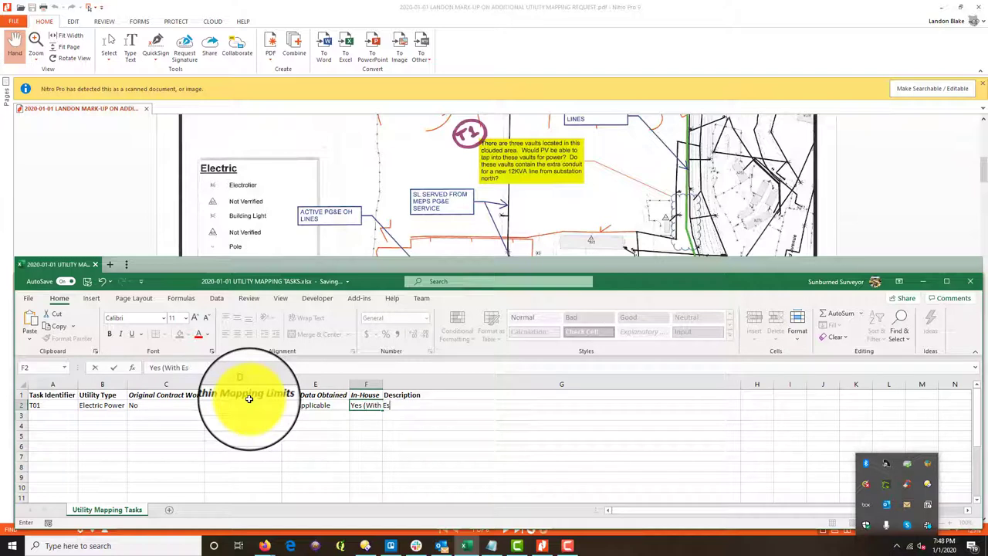
{"action": "type", "text": "cort)"}
{"action": "key", "text": "Return"}
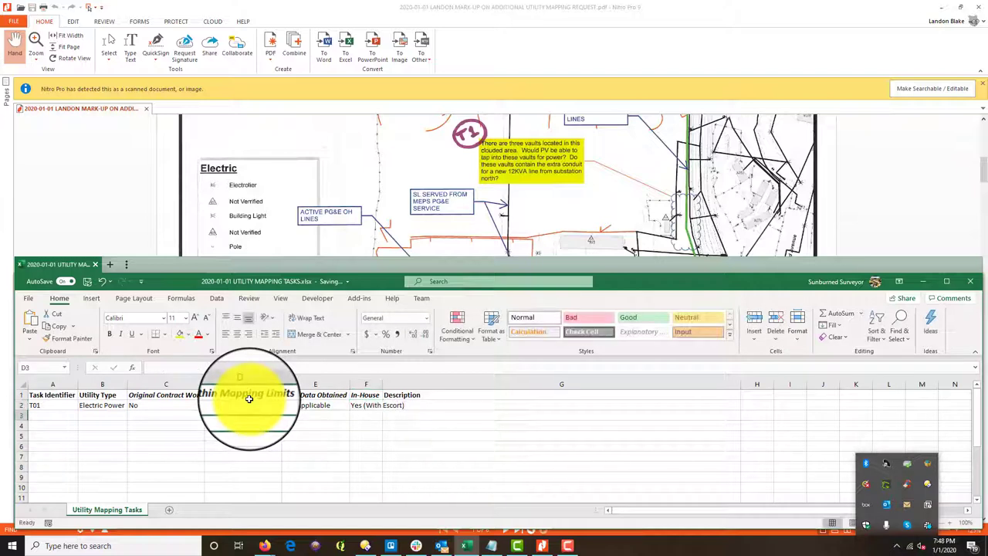
{"action": "left_click_drag", "start_coordinate": [382, 384], "coordinate": [407, 383]}
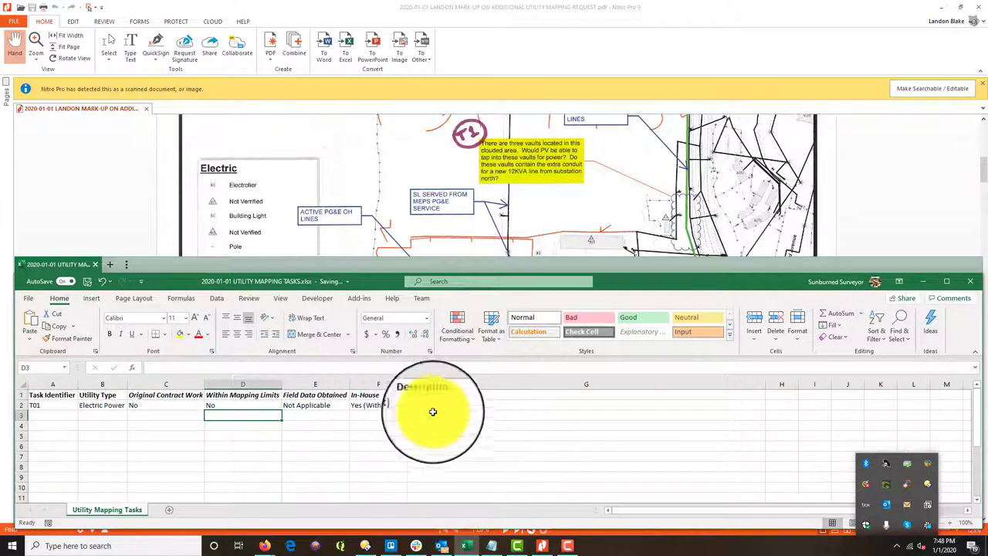
- Enter the T01 description "Inspect condition and capacity of underground electric power vaults/conduit."
{"action": "left_click", "coordinate": [437, 407]}
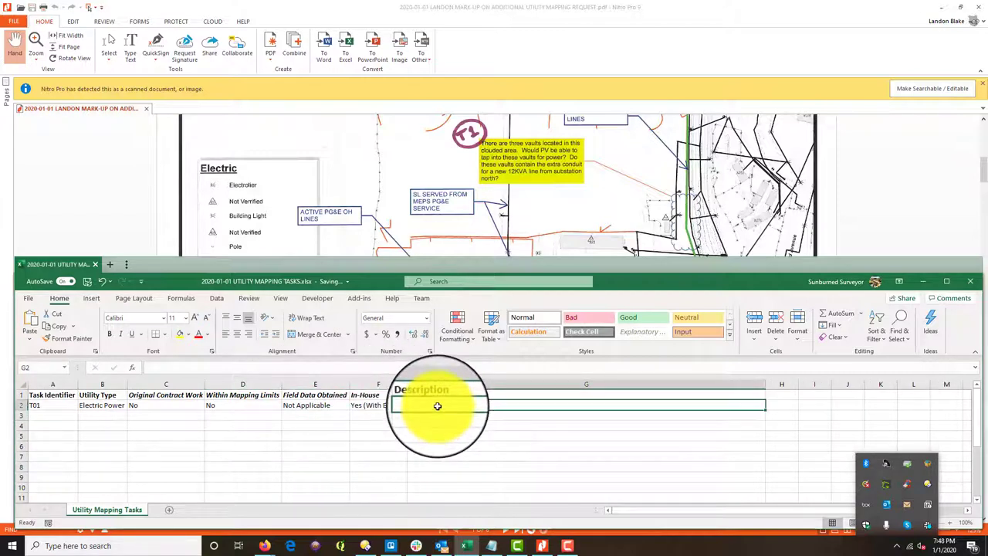
{"action": "type", "text": "I"}
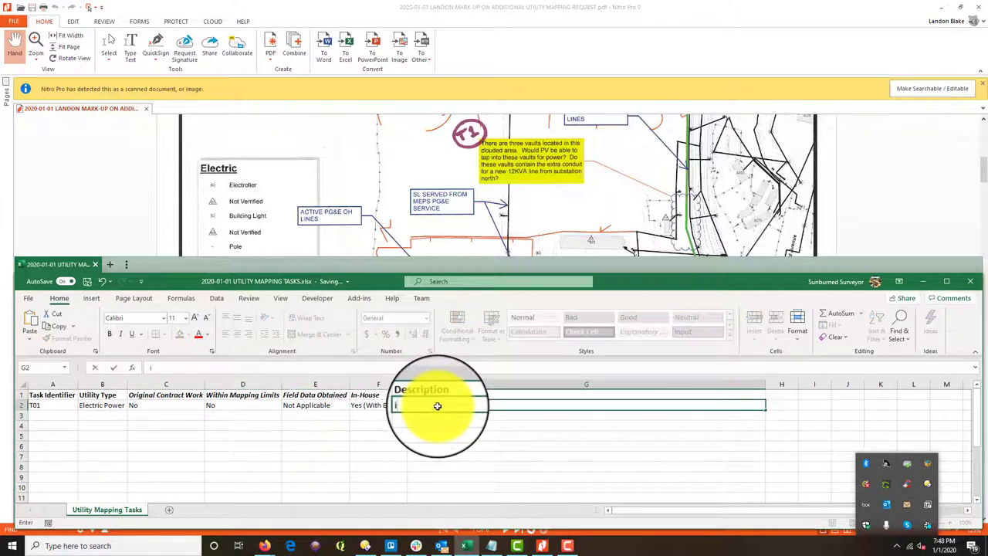
{"action": "type", "text": "msms"}
{"action": "key", "text": "BackSpace"}
{"action": "key", "text": "BackSpace"}
{"action": "type", "text": "MS"}
{"action": "key", "text": "BackSpace"}
{"action": "key", "text": "BackSpace"}
{"action": "type", "text": "m"}
{"action": "key", "text": "BackSpace"}
{"action": "type", "text": "nspect condition a"}
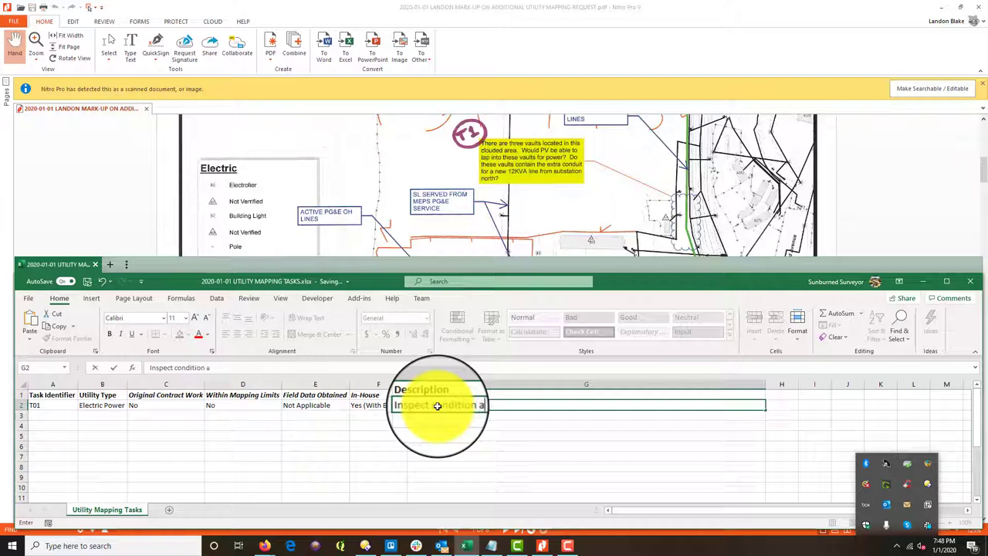
{"action": "type", "text": "nd capacity of underg"}
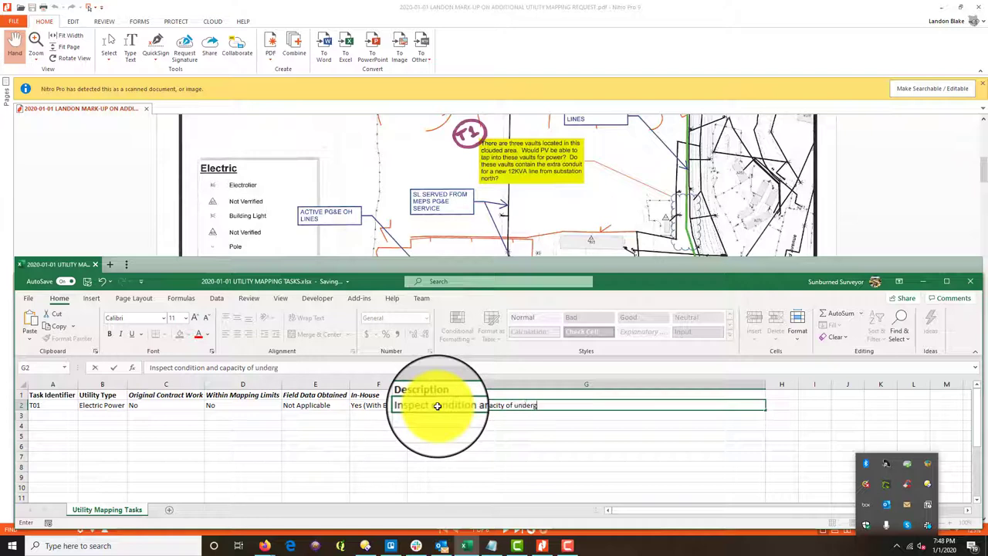
{"action": "type", "text": "round electric power vault"}
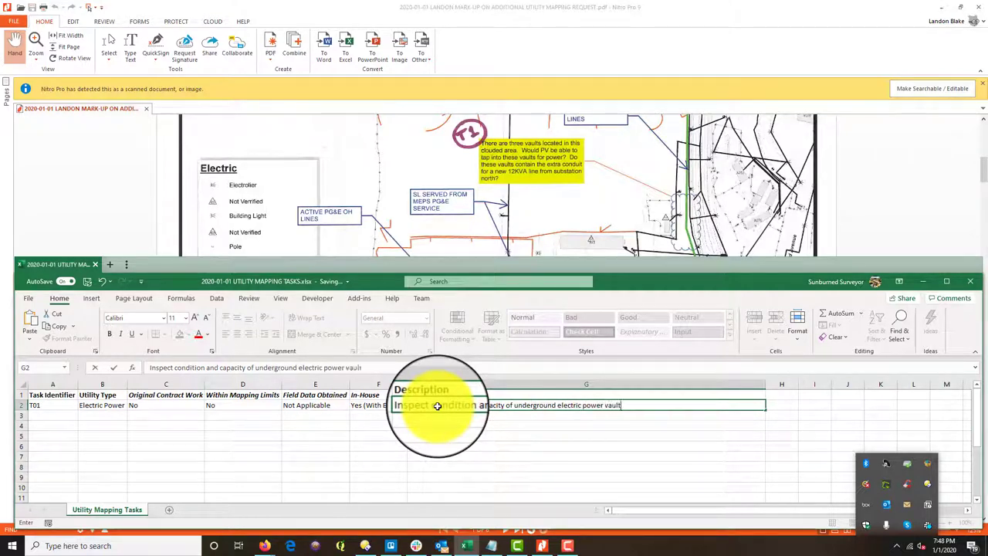
{"action": "type", "text": "s and"}
{"action": "key", "text": "BackSpace"}
{"action": "key", "text": "BackSpace"}
{"action": "key", "text": "BackSpace"}
{"action": "key", "text": "BackSpace"}
{"action": "type", "text": "/cop"}
{"action": "type", "text": "ndui"}
{"action": "type", "text": "t."}
{"action": "key", "text": "Return"}
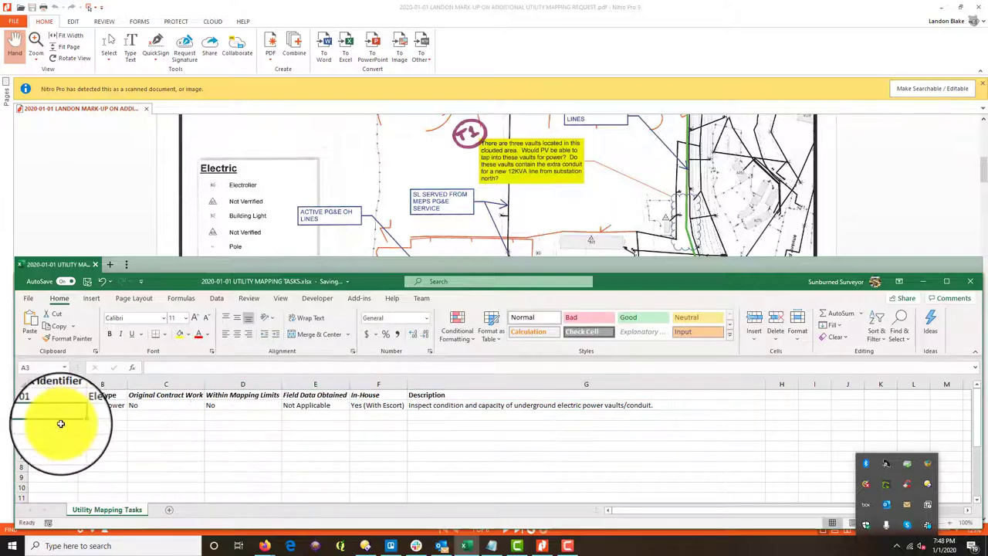
- Switch to the PDF in Nitro Pro and examine the T2 note on the natural gas map on page 2
{"action": "left_click", "coordinate": [572, 178]}
{"action": "scroll", "coordinate": [618, 293], "scroll_direction": "down", "scroll_amount": 3}
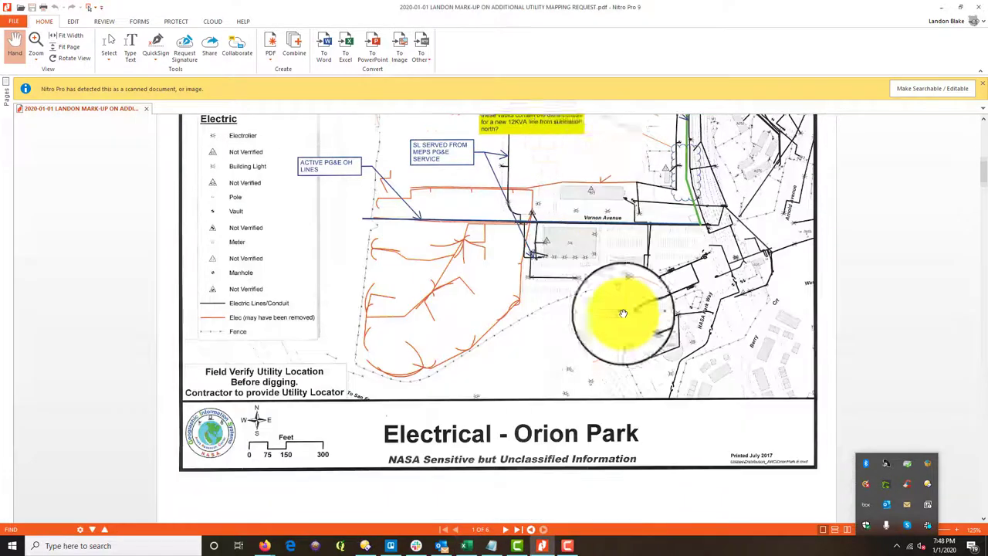
{"action": "left_click", "coordinate": [505, 529]}
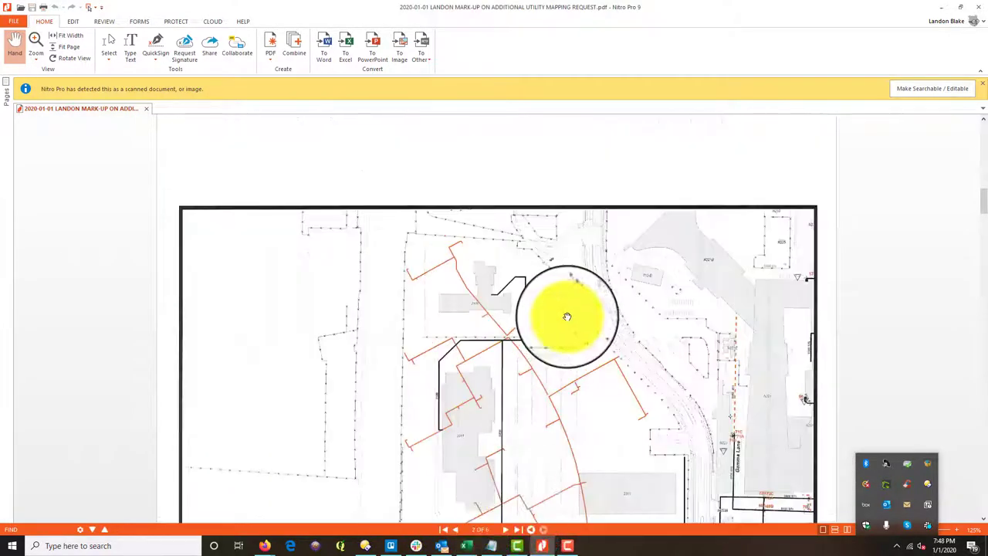
{"action": "scroll", "coordinate": [569, 316], "scroll_direction": "down", "scroll_amount": 8}
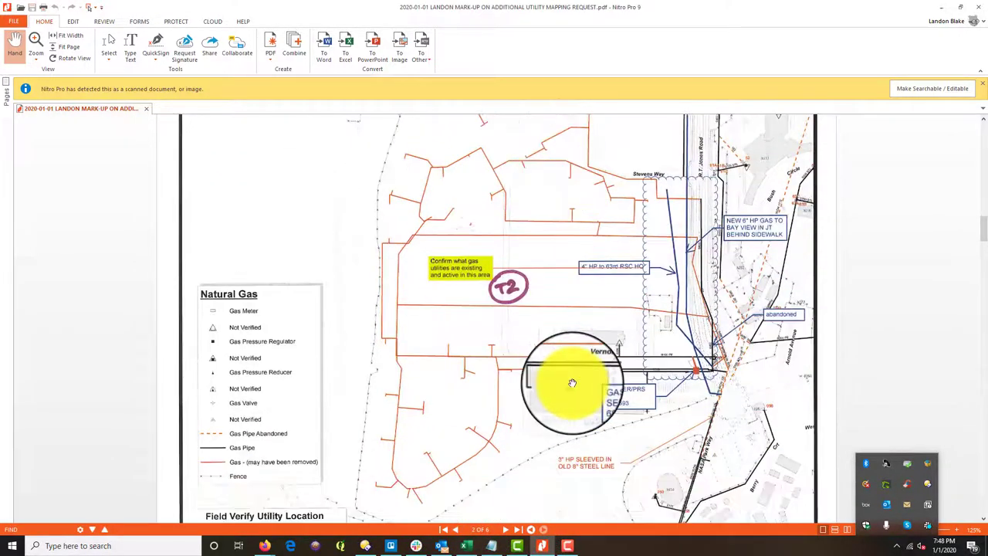
{"action": "scroll", "coordinate": [568, 363], "scroll_direction": "down", "scroll_amount": 2}
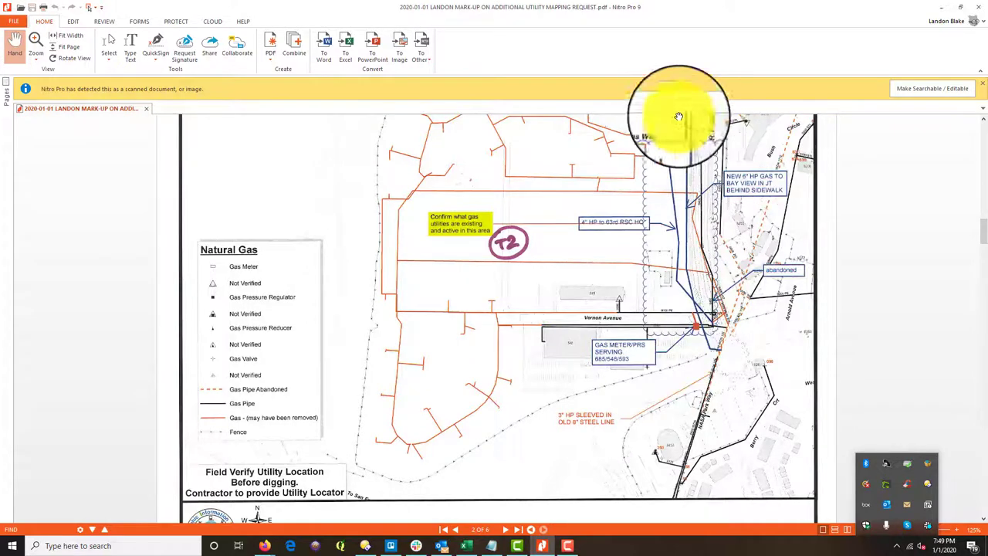
- Switch to the Excel workbook and start row T02 with utility type Gas and Yes for Original Contract Work
{"action": "left_click", "coordinate": [466, 548]}
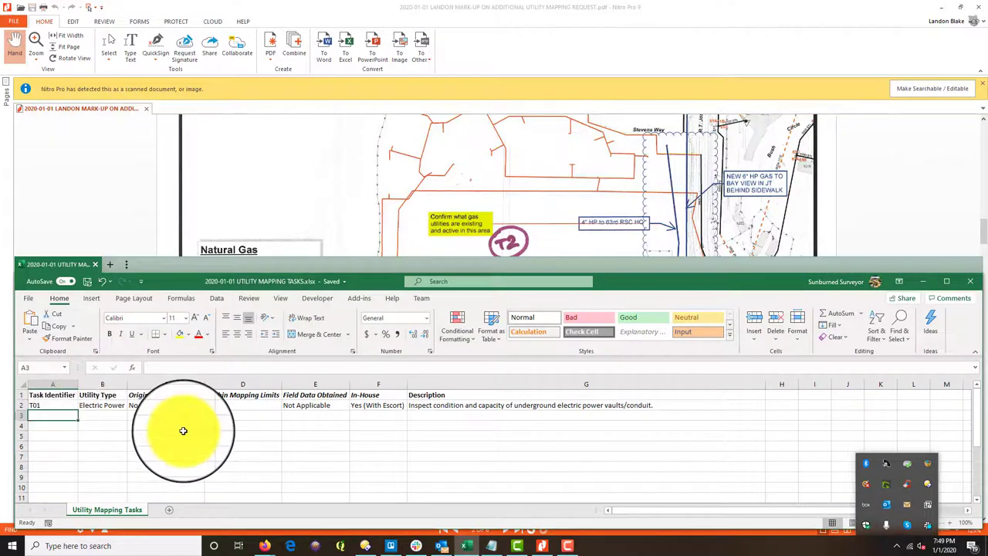
{"action": "type", "text": "T02"}
{"action": "key", "text": "Tab"}
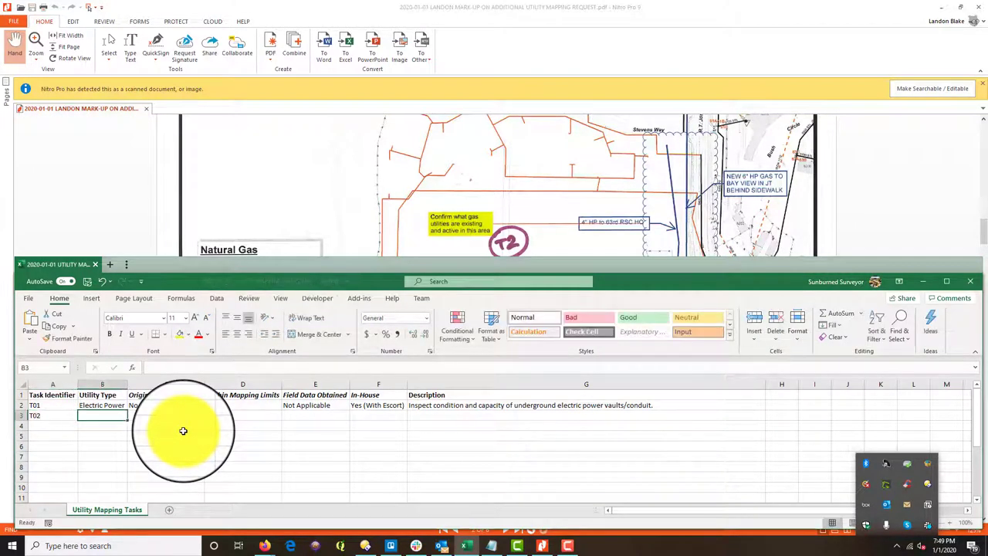
{"action": "type", "text": "Gas"}
{"action": "key", "text": "Tab"}
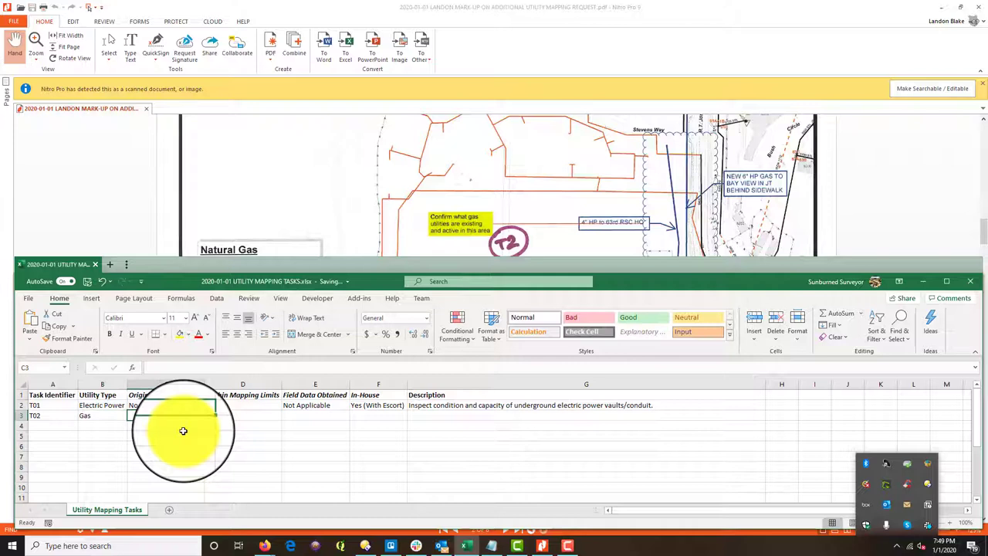
{"action": "type", "text": "Yes"}
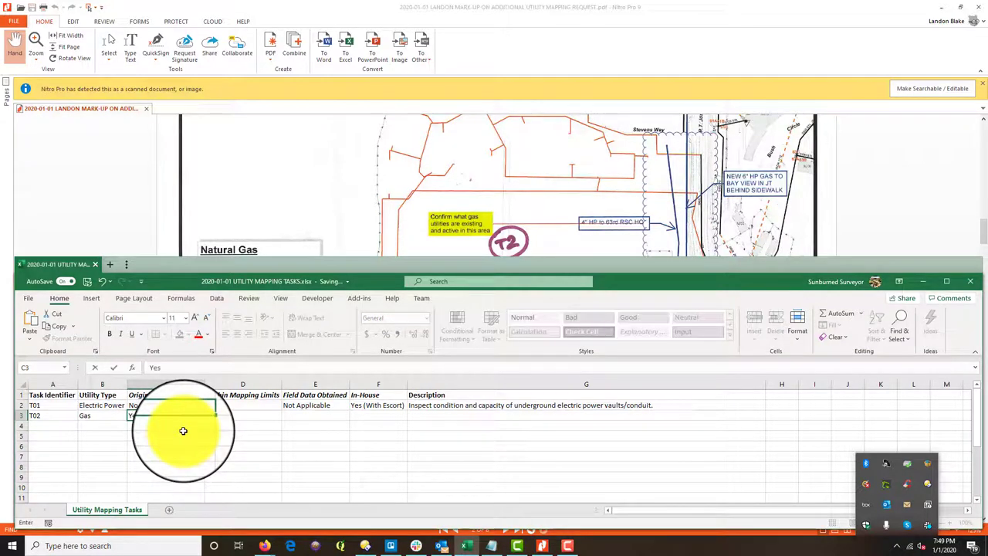
{"action": "key", "text": "Tab"}
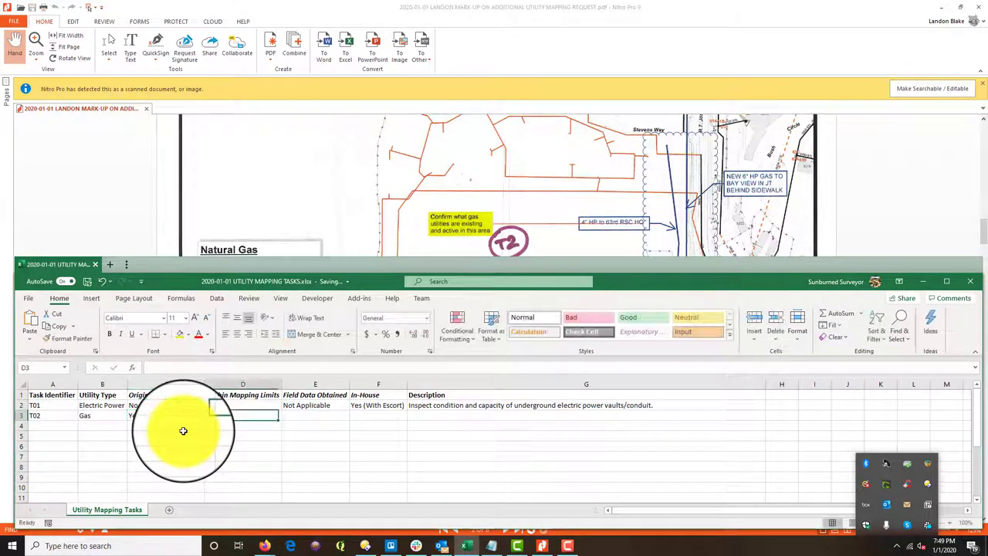
- Enter "Yes (Except For Portion In RT Jones Road)" as T02's Within Mapping Limits value and widen that column to fit
{"action": "type", "text": "Yes"}
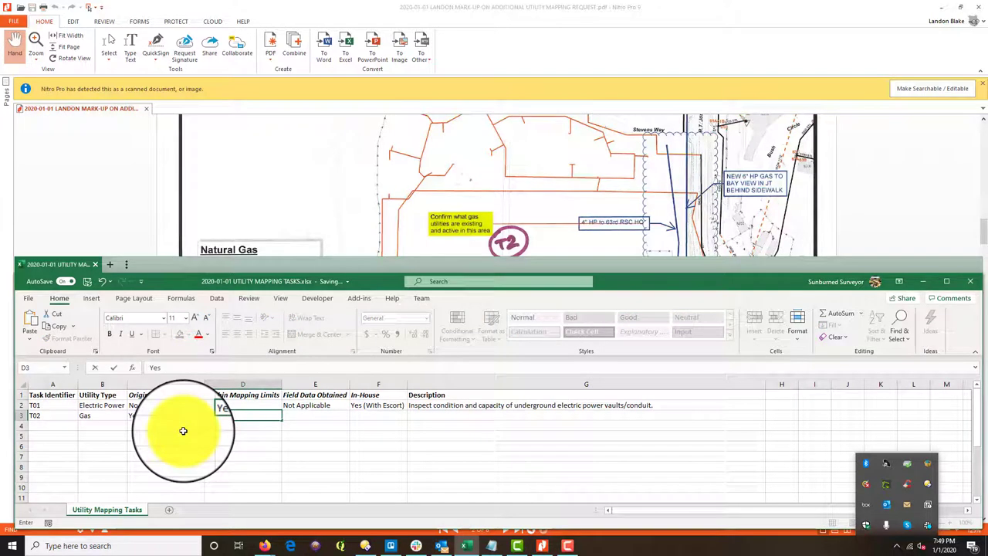
{"action": "type", "text": " (Except For Portion In R"}
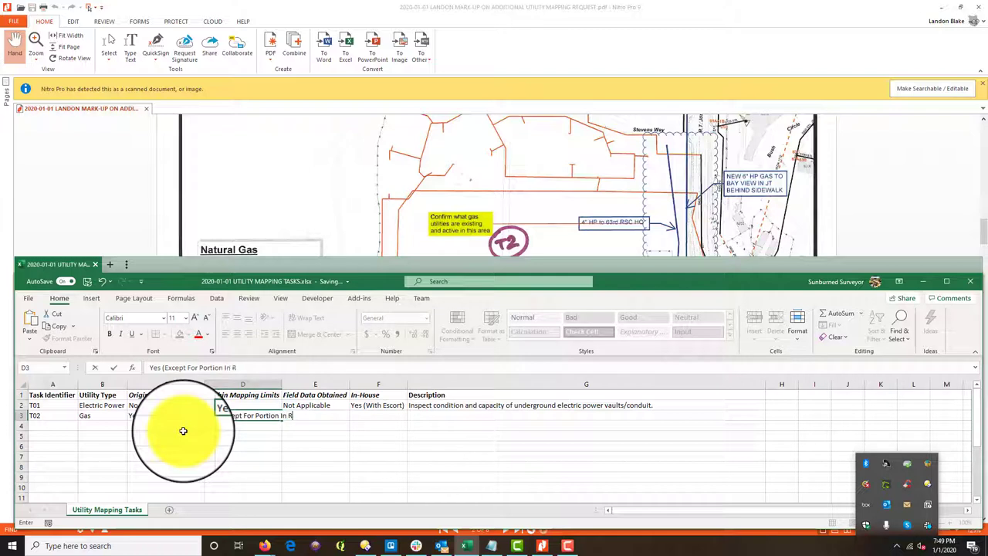
{"action": "type", "text": "T Jones Road)"}
{"action": "key", "text": "Return"}
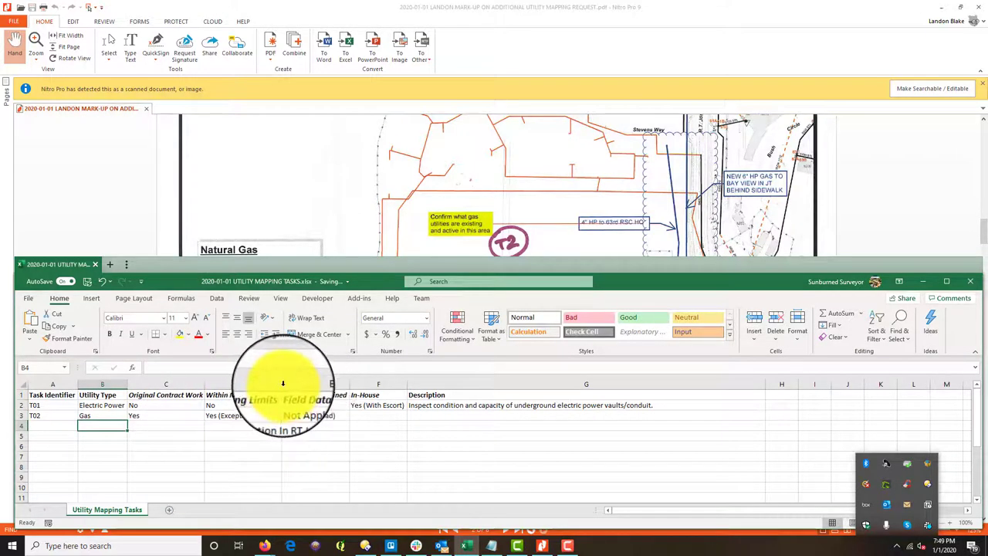
{"action": "left_click_drag", "start_coordinate": [280, 385], "coordinate": [324, 384]}
- For T02, enter Yes for Field Data Obtained and Not-Applicable for In-House
{"action": "left_click", "coordinate": [371, 420]}
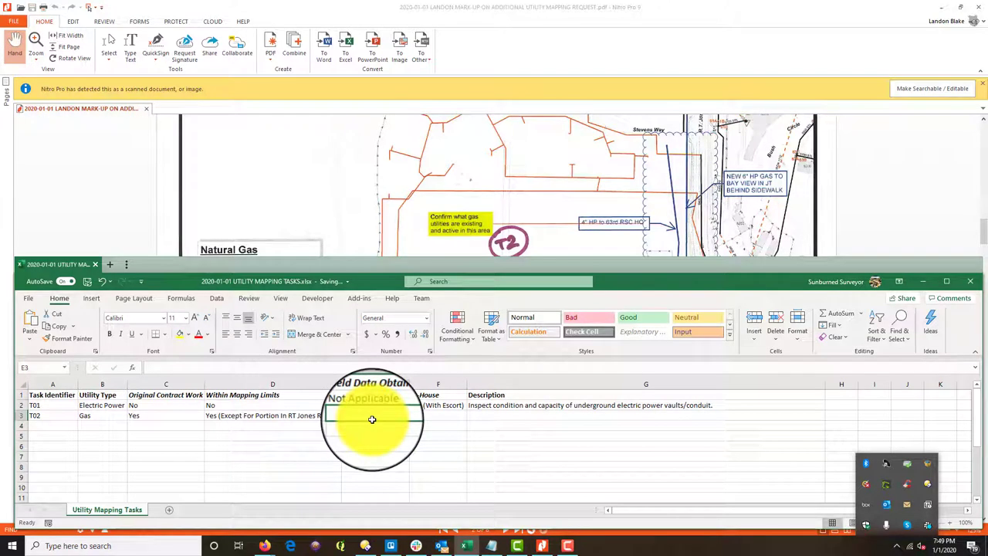
{"action": "type", "text": "Yes"}
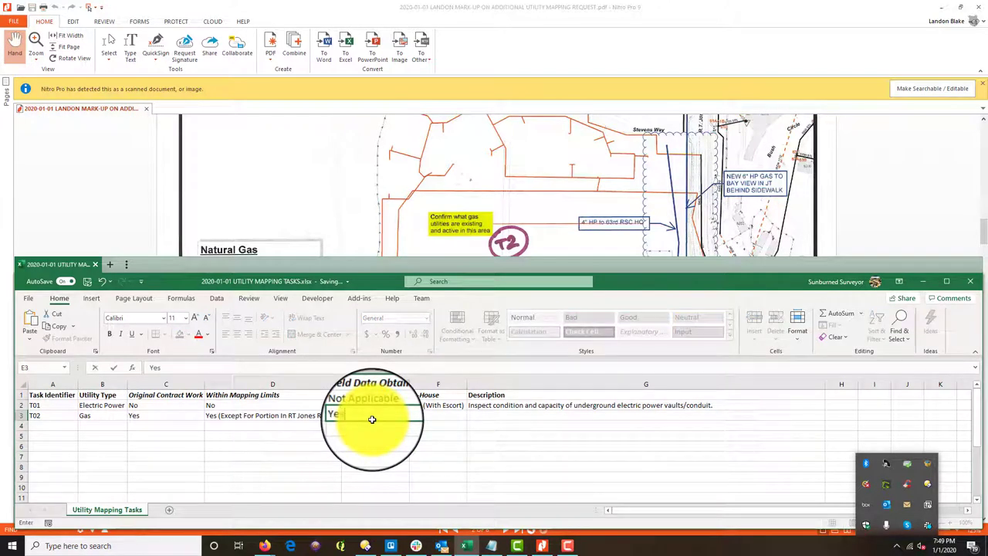
{"action": "key", "text": "Tab"}
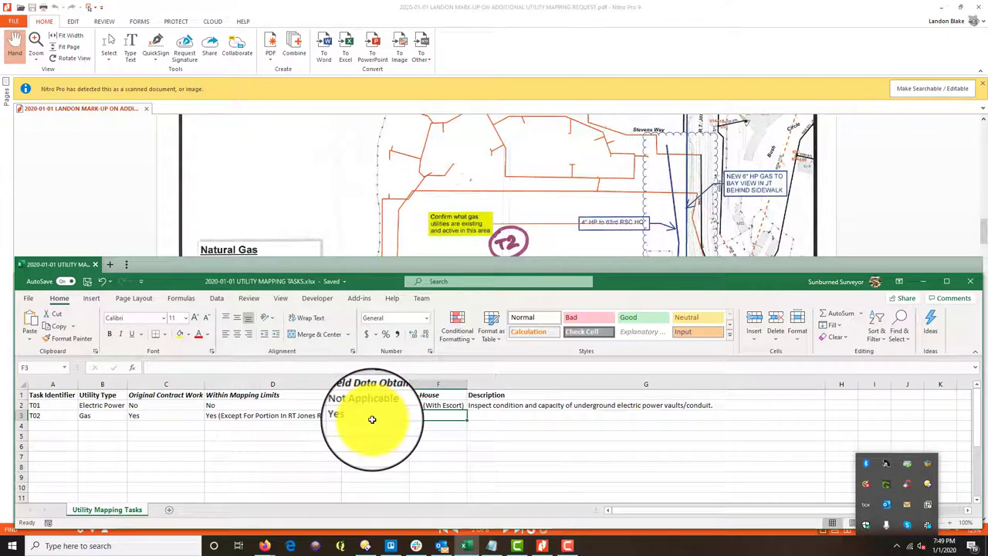
{"action": "type", "text": "No"}
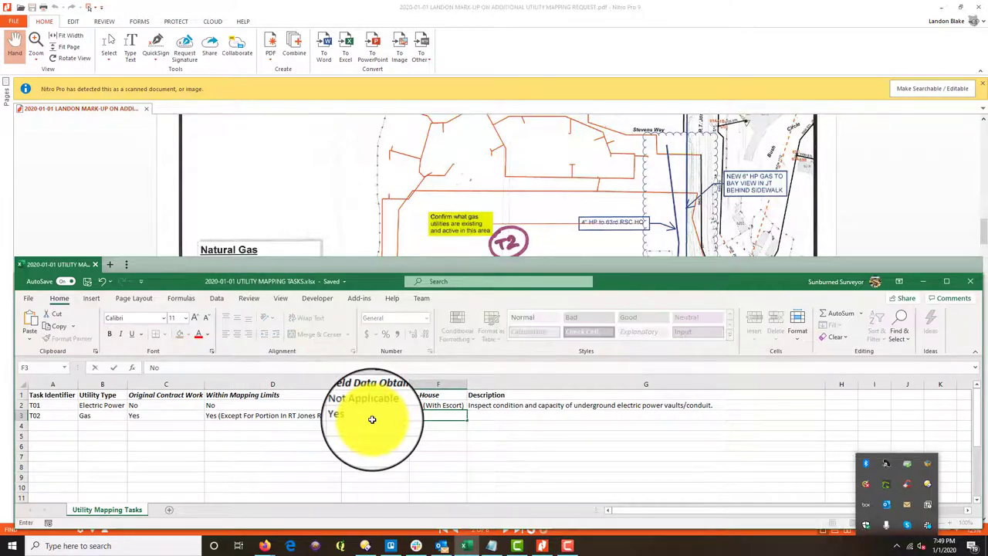
{"action": "type", "text": "t-Applicable"}
{"action": "key", "text": "Tab"}
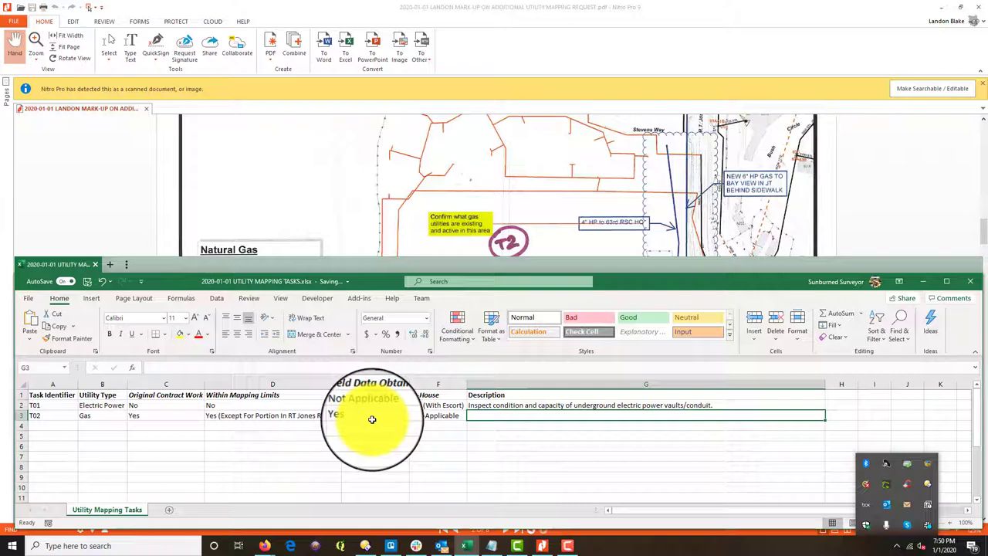
- Write the T02 description "Locate all gas utilities within the limits defined by the client."
{"action": "type", "text": "Locate all"}
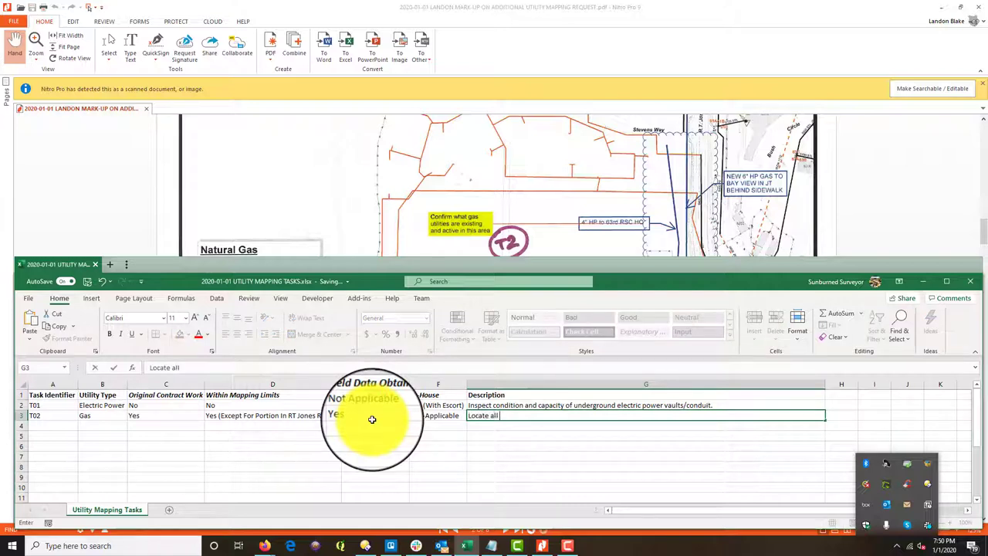
{"action": "type", "text": " gas utili"}
{"action": "type", "text": "ities with"}
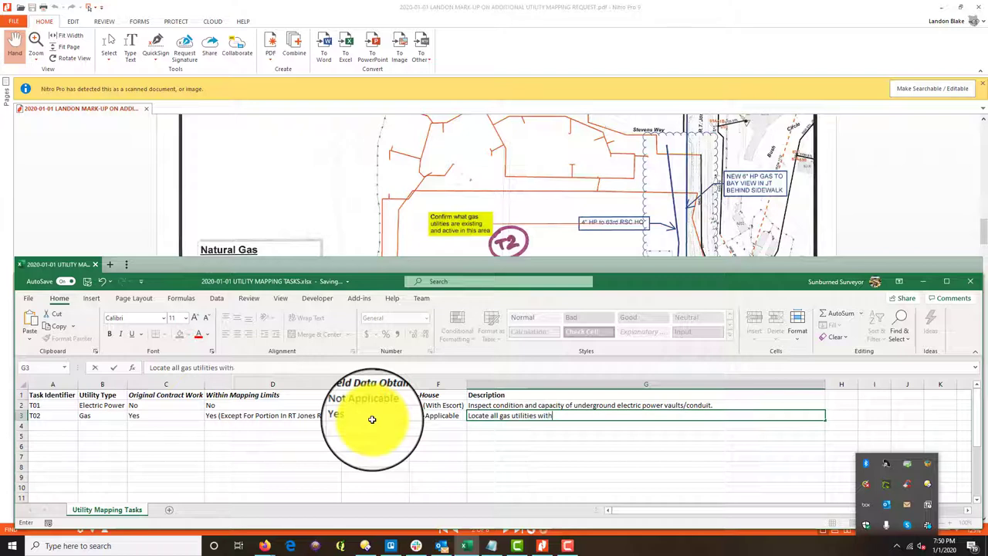
{"action": "type", "text": "in the mark"}
{"action": "key", "text": "BackSpace"}
{"action": "type", "text": "limits defined by the client. ("}
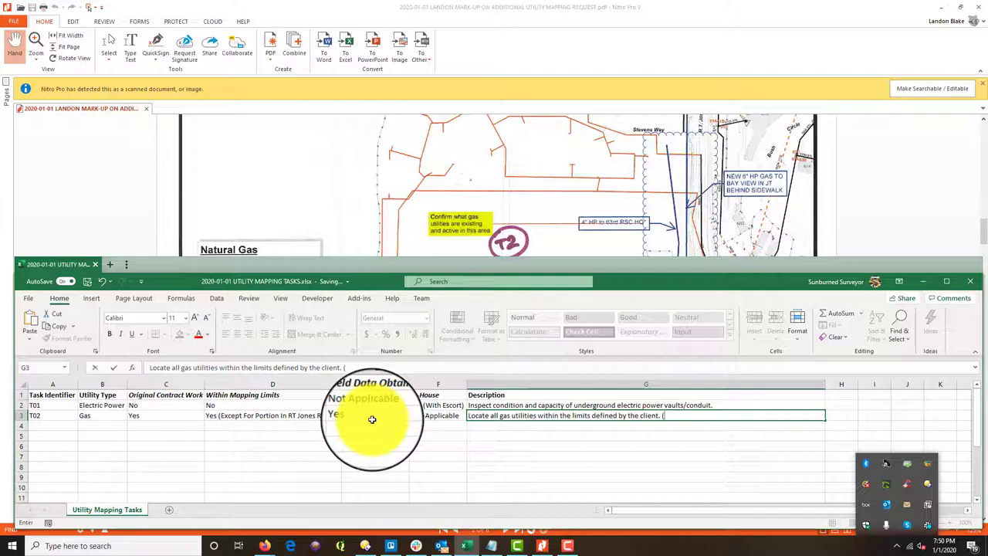
- Add "(Original contract didn't include locating gas utilities in RT Jones Road.)" to the T02 description and widen the Description column
{"action": "type", "text": "Original contract di"}
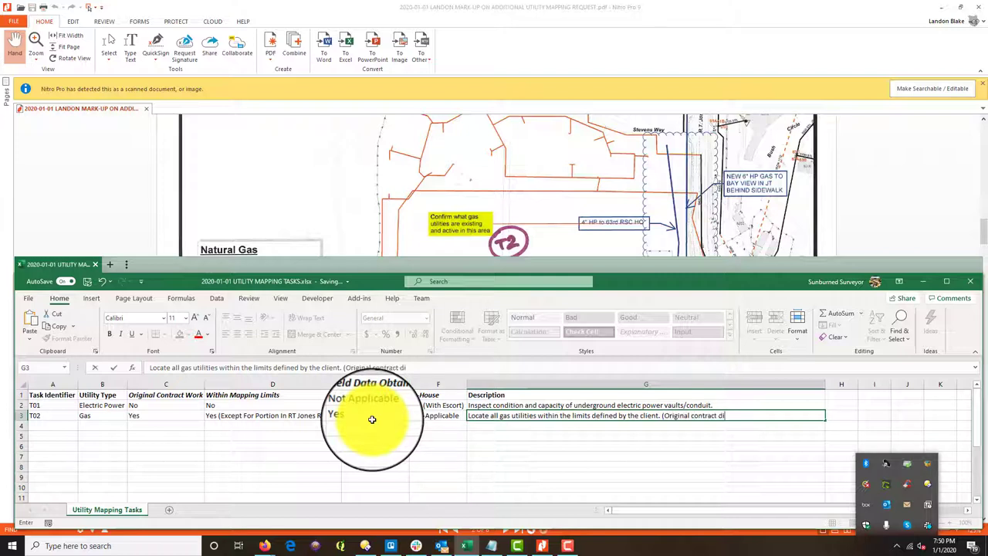
{"action": "type", "text": "dn't include locati"}
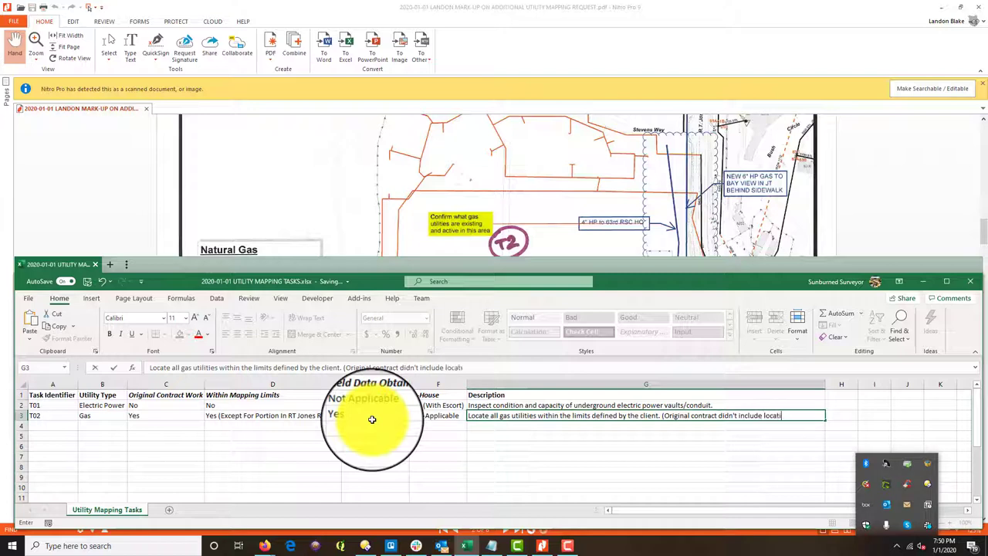
{"action": "type", "text": "ng gas utilities in RT"}
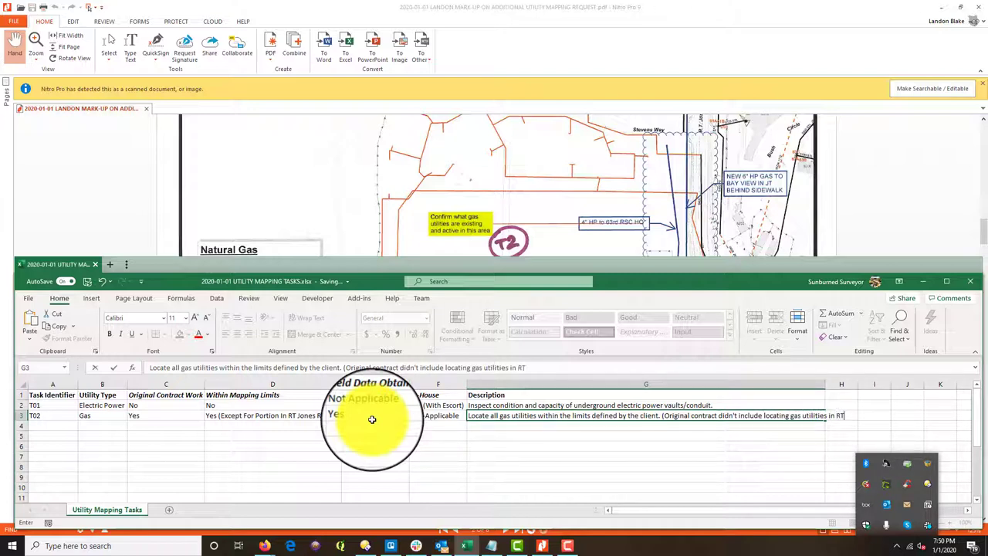
{"action": "type", "text": " Jones Road.)"}
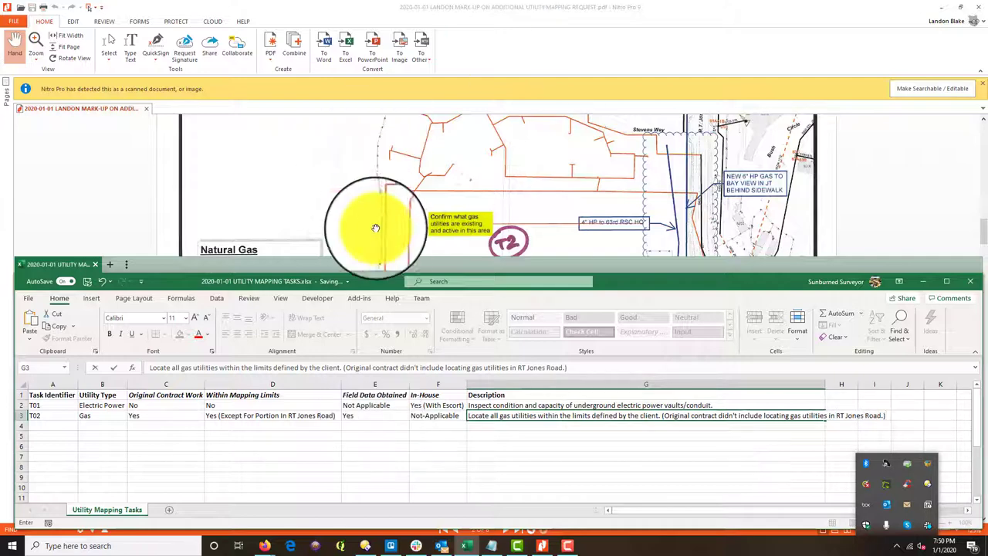
{"action": "left_click", "coordinate": [772, 466]}
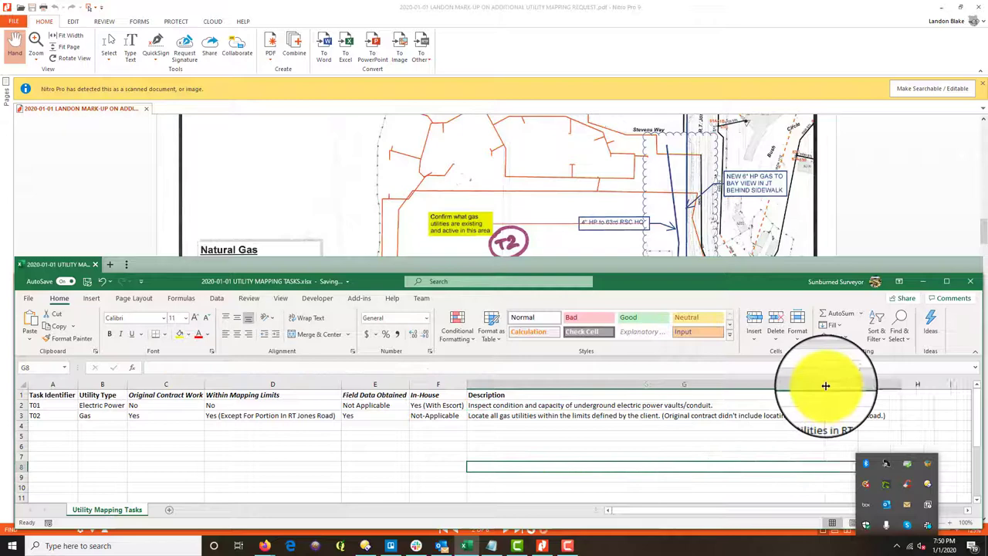
{"action": "left_click", "coordinate": [386, 426]}
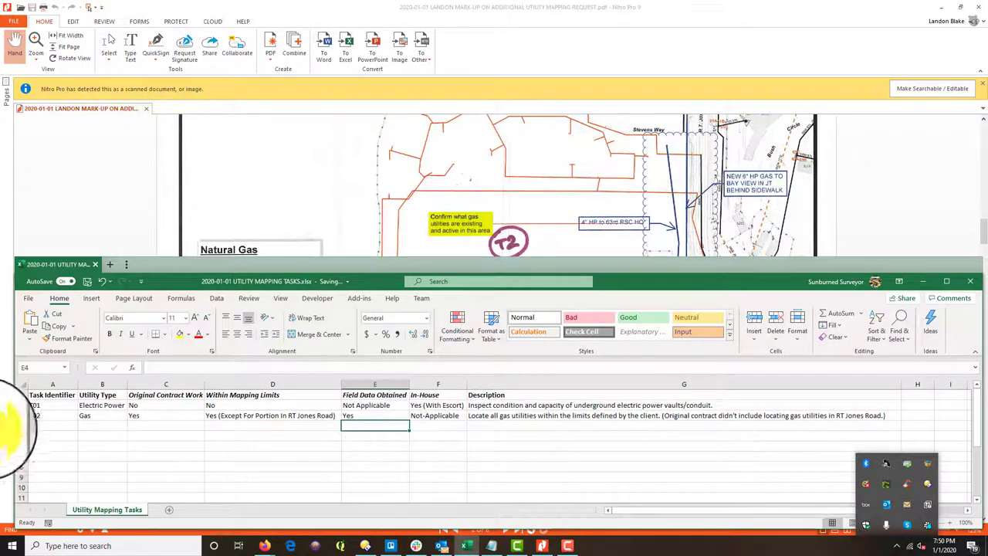
{"action": "left_click", "coordinate": [49, 427]}
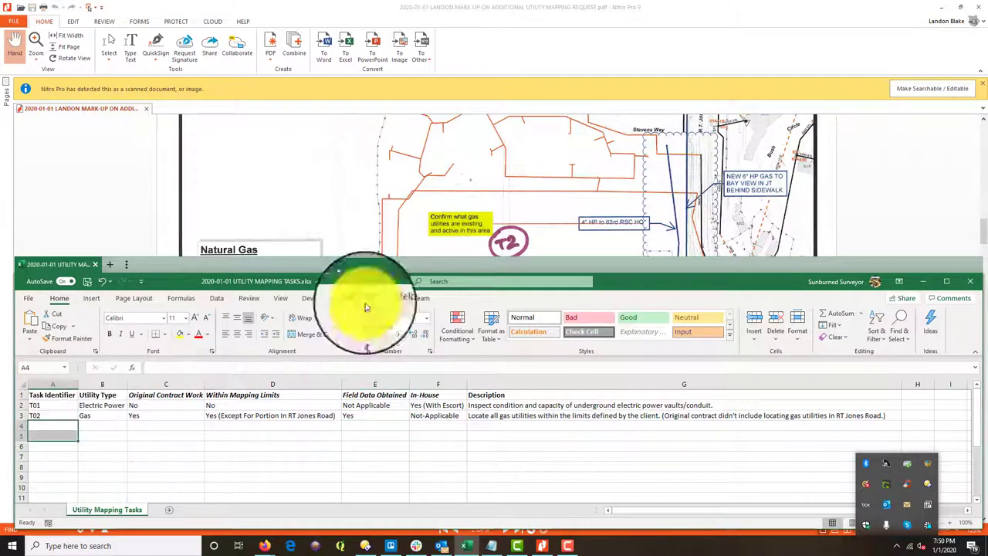
- Switch to the PDF in Nitro Pro and examine the T3 and T4 notes on the storm system map on page 3
{"action": "left_click", "coordinate": [576, 207]}
{"action": "scroll", "coordinate": [600, 265], "scroll_direction": "down", "scroll_amount": 6}
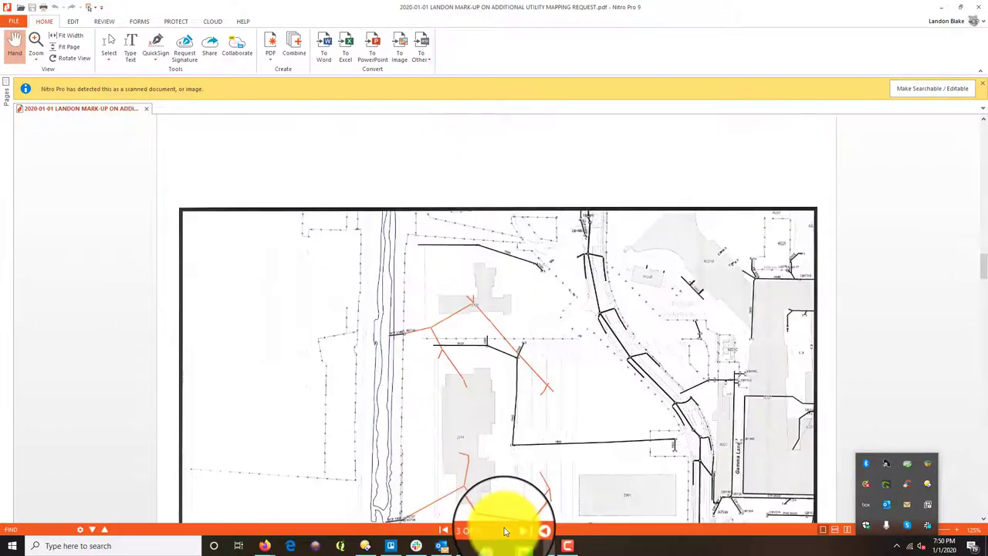
{"action": "scroll", "coordinate": [625, 280], "scroll_direction": "down", "scroll_amount": 5}
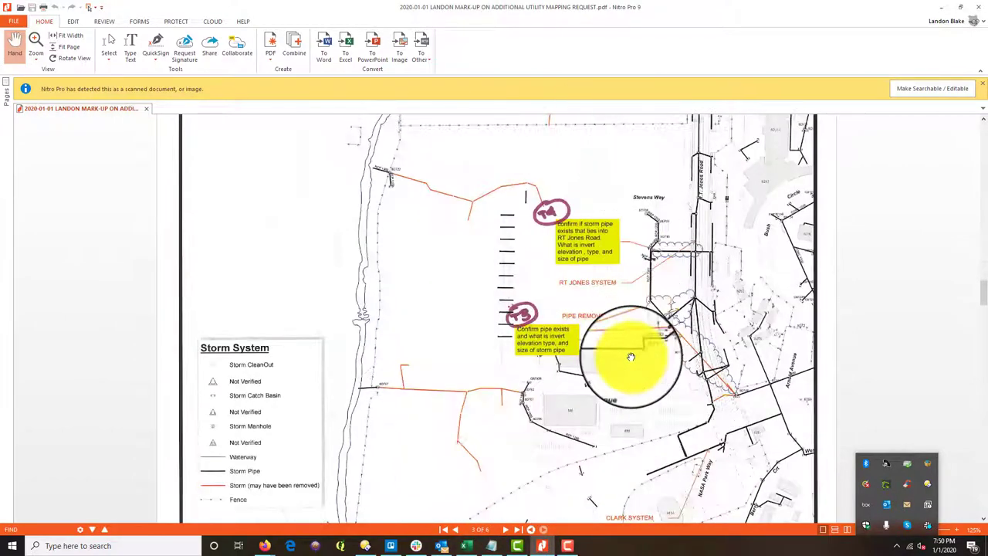
{"action": "left_click_drag", "start_coordinate": [640, 353], "coordinate": [647, 214]}
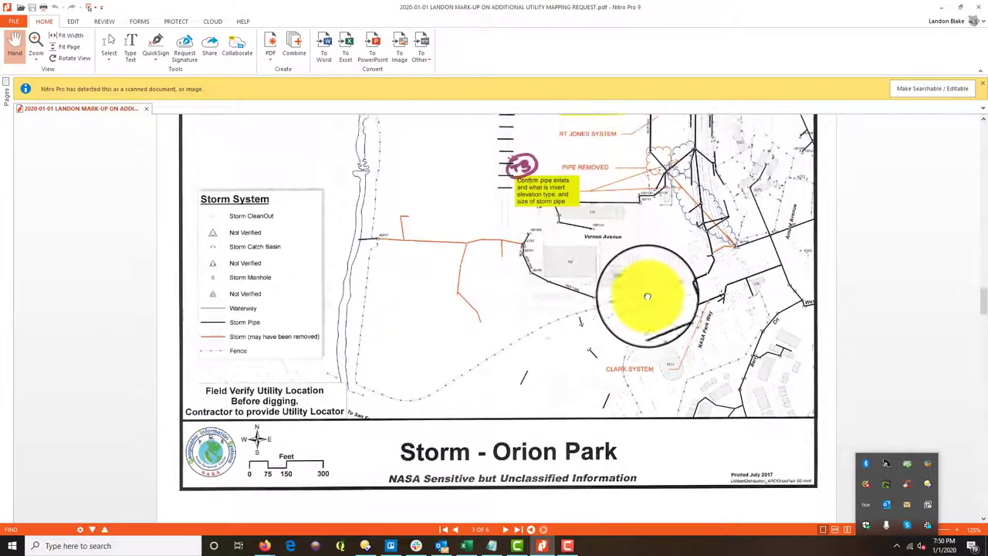
{"action": "left_click_drag", "start_coordinate": [647, 297], "coordinate": [640, 441]}
{"action": "left_click_drag", "start_coordinate": [640, 331], "coordinate": [644, 212]}
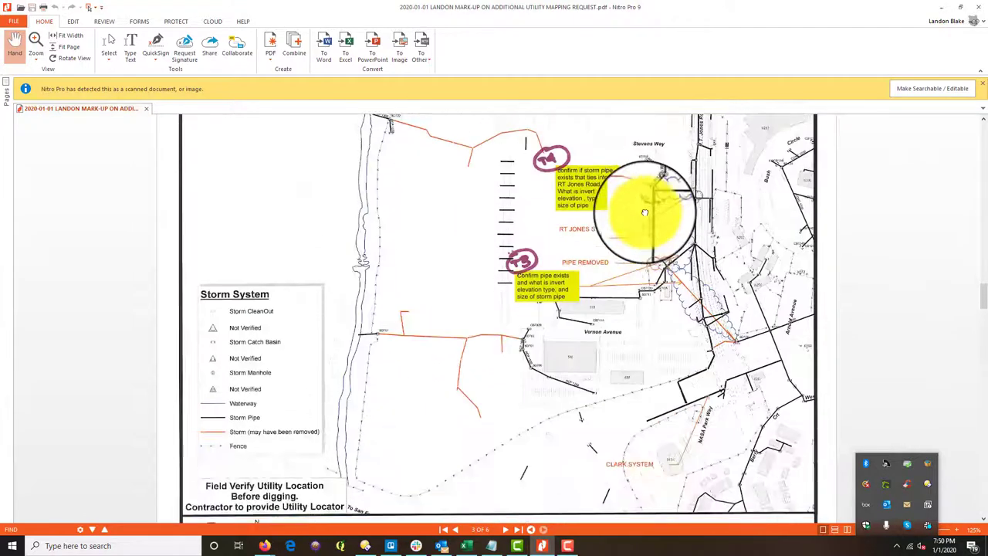
{"action": "scroll", "coordinate": [640, 236], "scroll_direction": "down", "scroll_amount": 2}
{"action": "scroll", "coordinate": [633, 257], "scroll_direction": "up", "scroll_amount": 2}
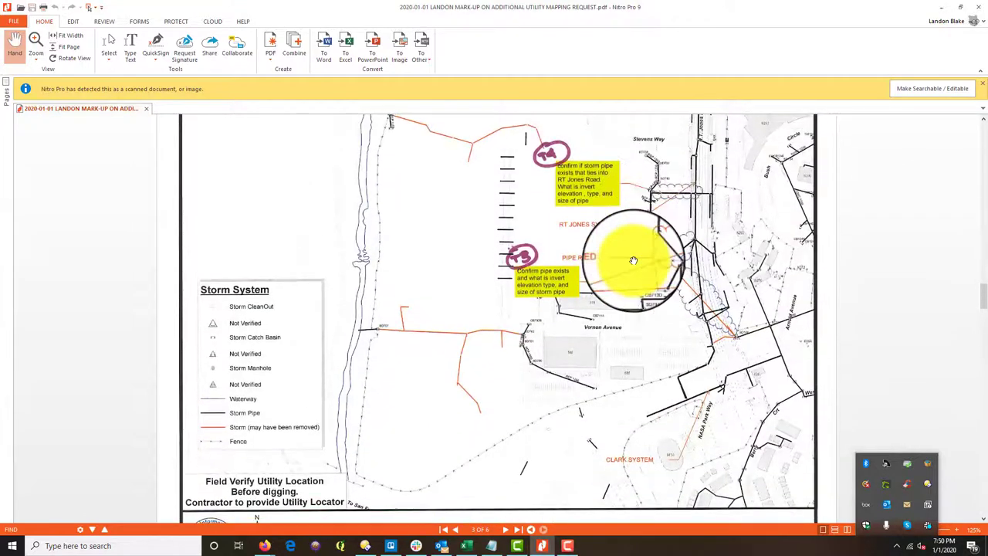
- In the Excel workbook, start row T03 with utility type Storm and No for Original Contract Work, checking the storm map in the PDF
{"action": "left_click", "coordinate": [467, 549]}
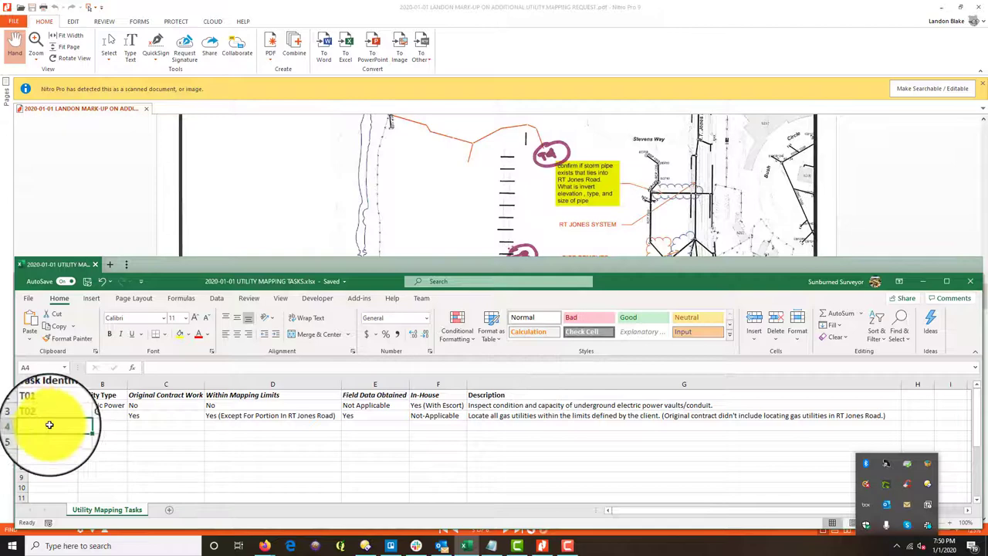
{"action": "type", "text": "T0"}
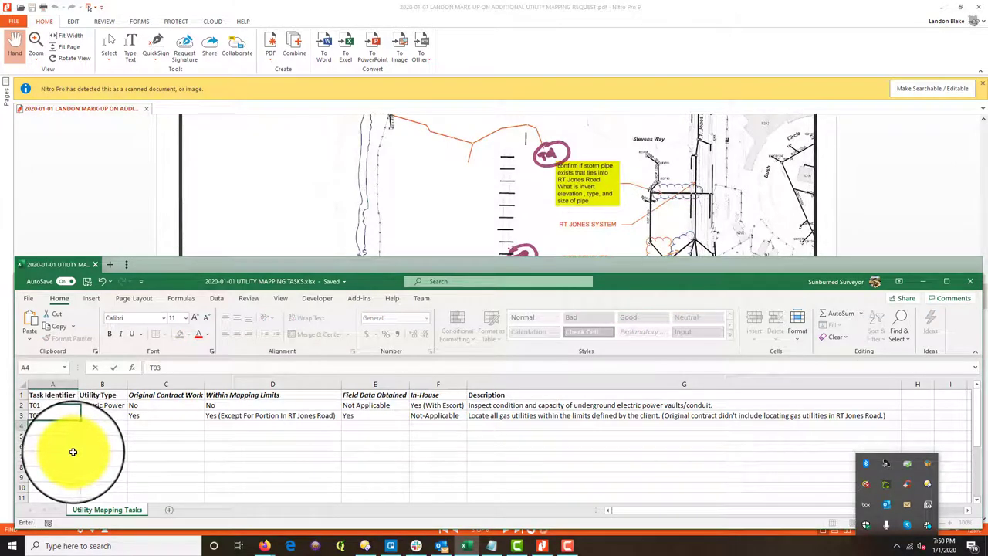
{"action": "type", "text": "3"}
{"action": "key", "text": "Return"}
{"action": "left_click_drag", "start_coordinate": [607, 239], "coordinate": [602, 179]}
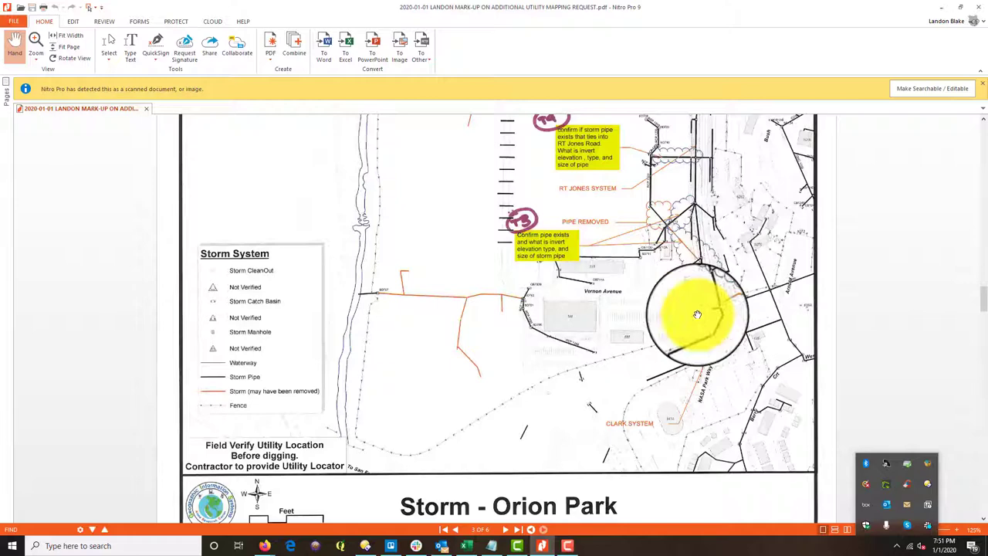
{"action": "left_click", "coordinate": [468, 546]}
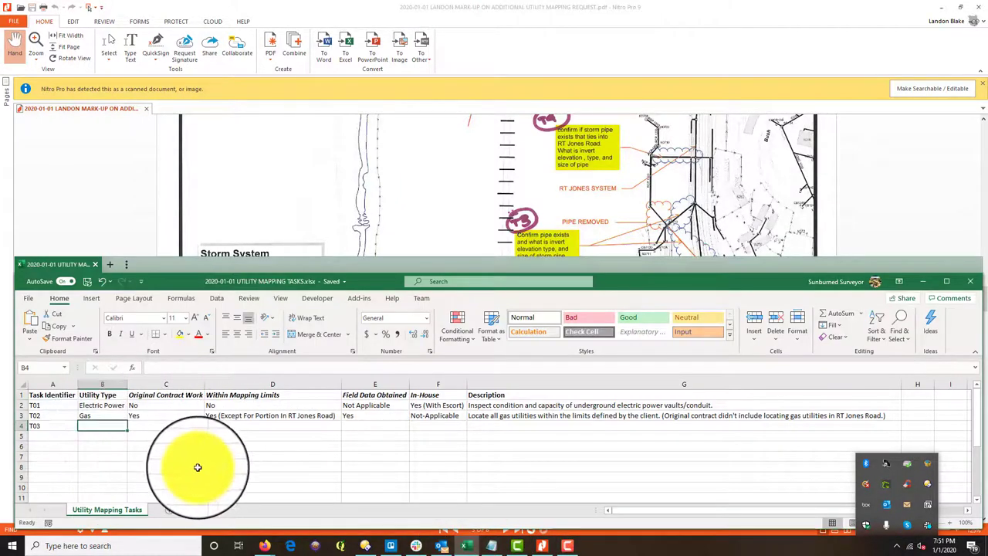
{"action": "type", "text": "Storm"}
{"action": "key", "text": "Tab"}
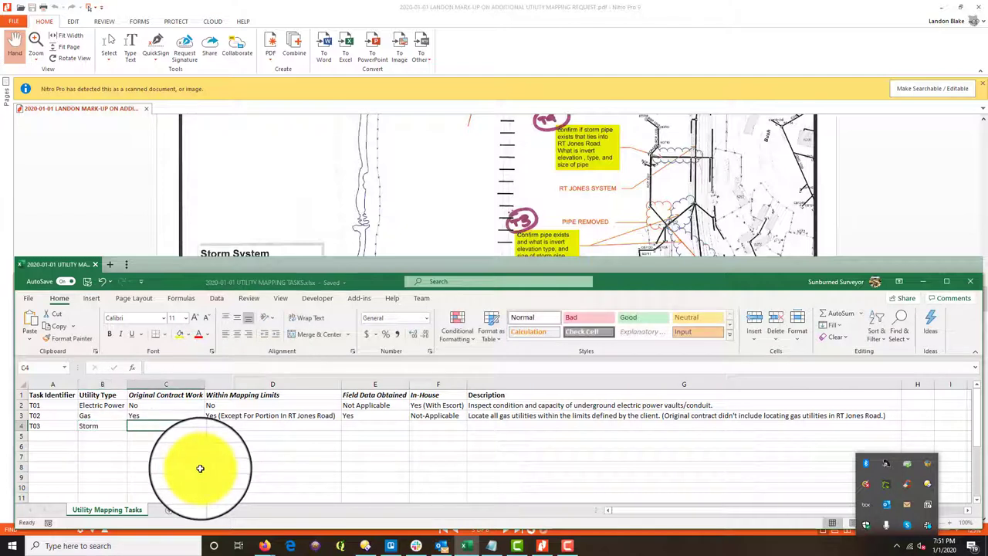
{"action": "type", "text": "No"}
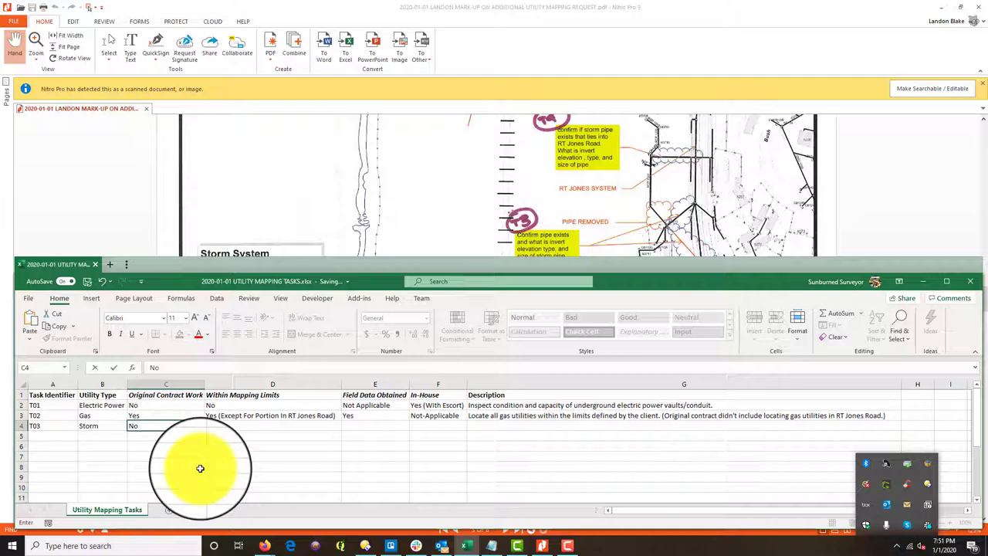
{"action": "key", "text": "Tab"}
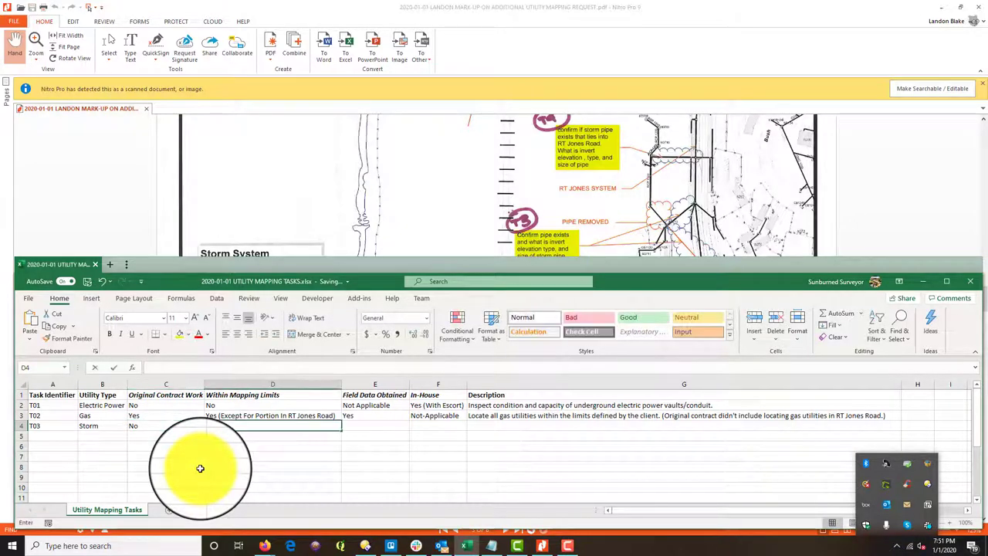
- Change T03's Original Contract Work entry to No* and enter N0* for its Within Mapping Limits
{"action": "left_click", "coordinate": [163, 428]}
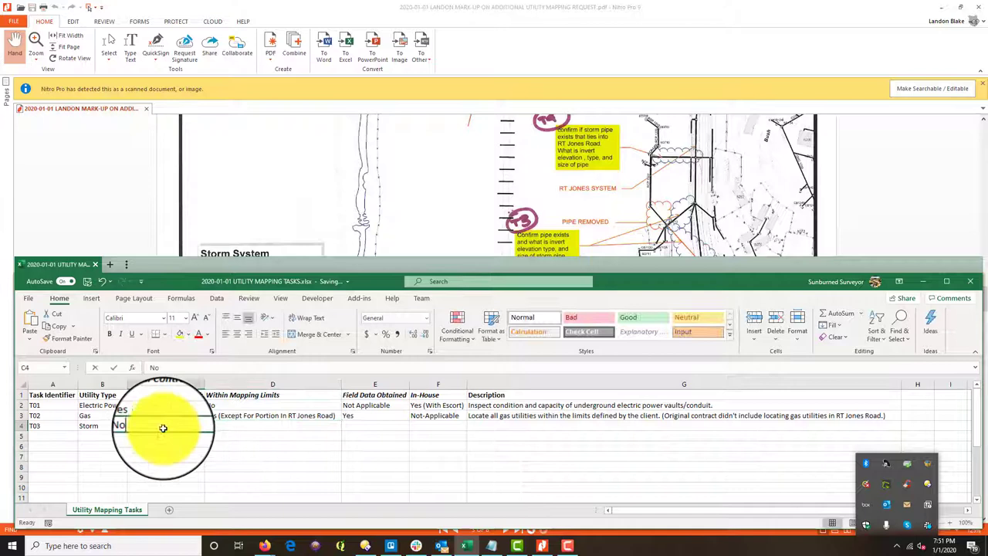
{"action": "double_click", "coordinate": [163, 428]}
{"action": "key", "text": "Tab"}
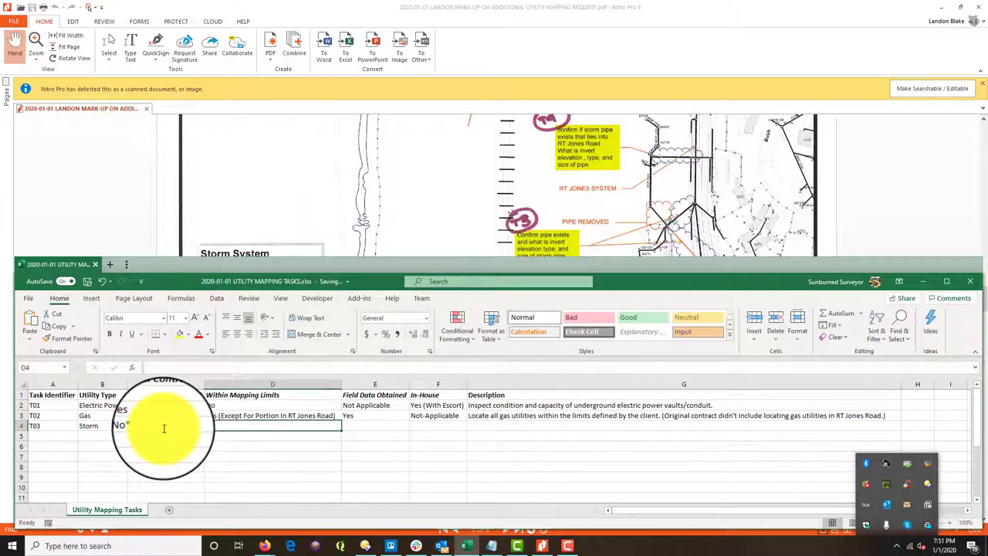
{"action": "type", "text": "No"}
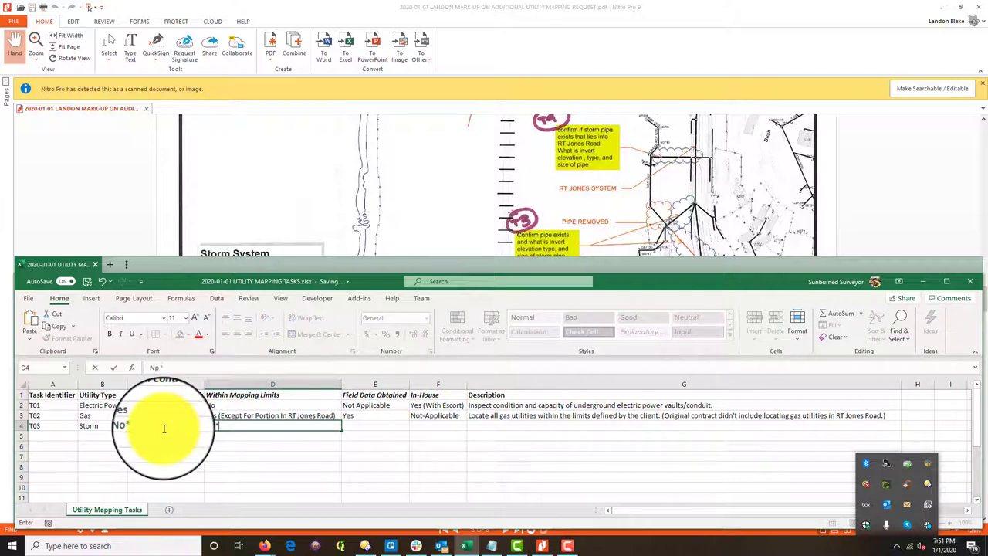
{"action": "key", "text": "Tab"}
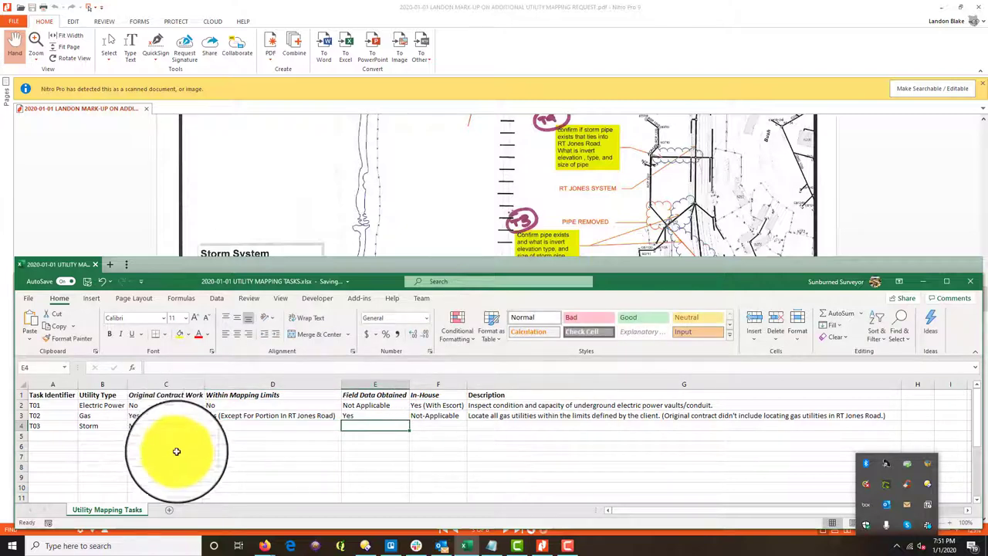
{"action": "left_click", "coordinate": [213, 426]}
{"action": "double_click", "coordinate": [213, 427]}
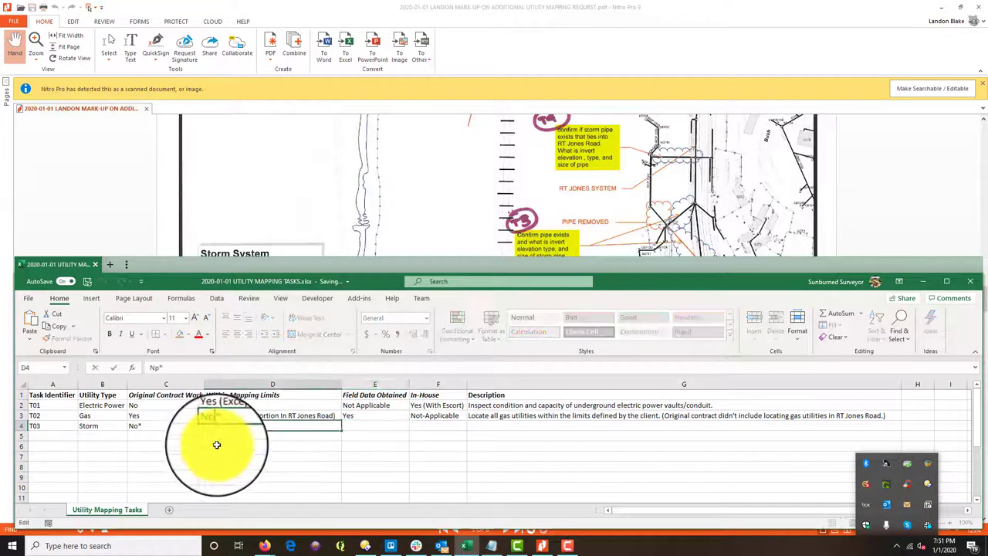
- Enter No for Field Data Obtained and Yes for In-House in the T03 row
{"action": "left_click", "coordinate": [384, 427]}
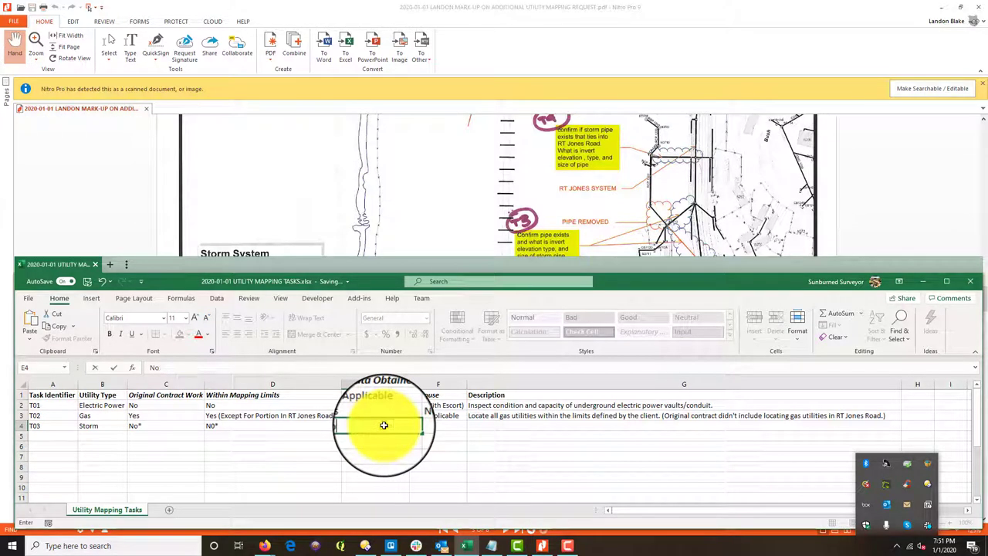
{"action": "type", "text": "No"}
{"action": "key", "text": "Tab"}
{"action": "type", "text": "Y"}
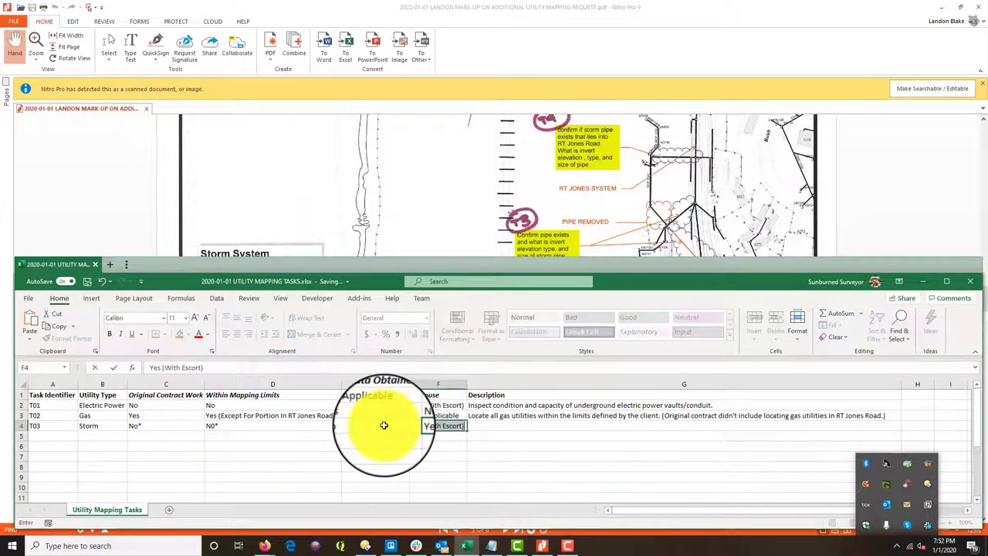
{"action": "key", "text": "Tab"}
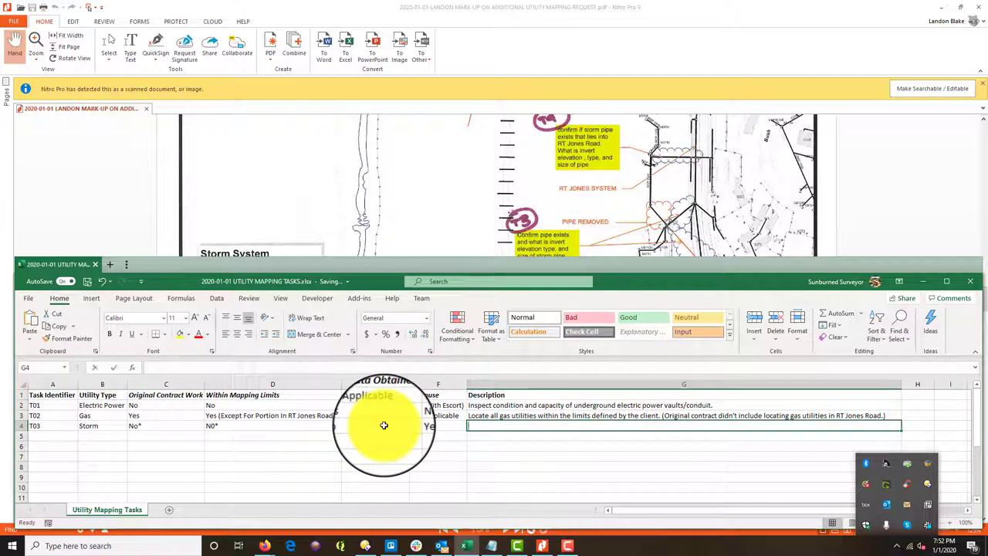
- Write the T03 description: pipe outside RT Jones Road is original contract work, data likely available, structures and pipes outside mapping limits not in the original contract
{"action": "type", "text": "Pi"}
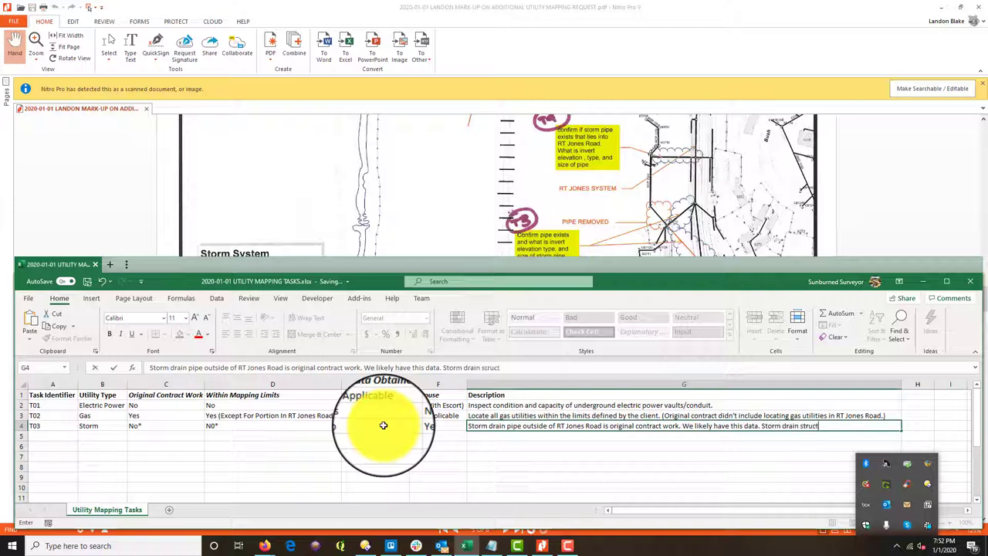
{"action": "type", "text": "s o"}
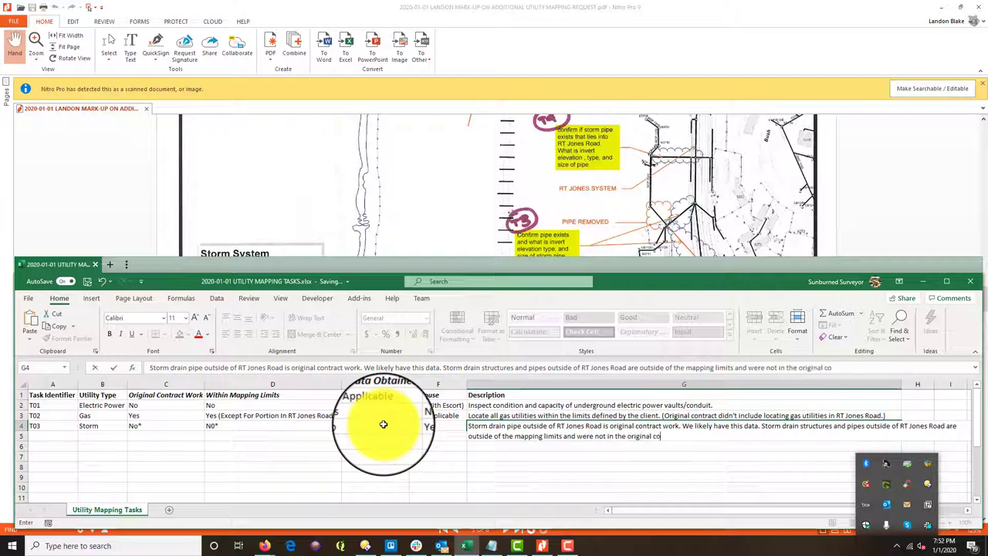
{"action": "key", "text": "ctrl+Return"}
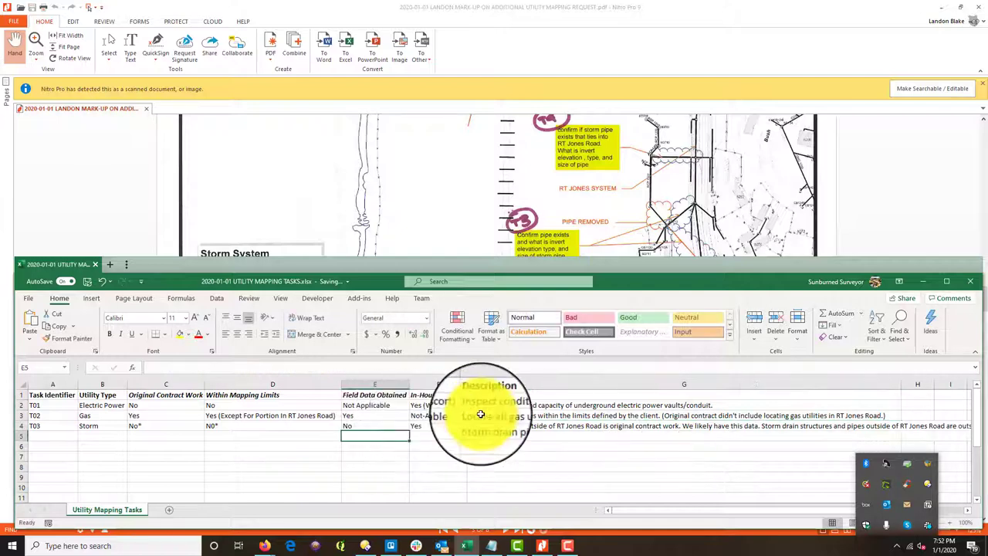
- Turn on text wrapping for the entire Description column
{"action": "left_click", "coordinate": [618, 384]}
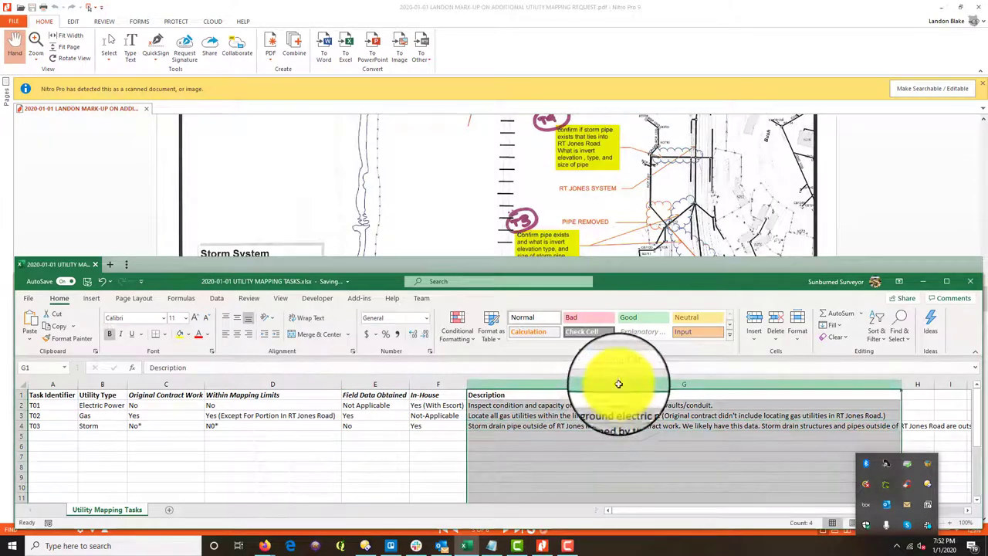
{"action": "right_click", "coordinate": [618, 385]}
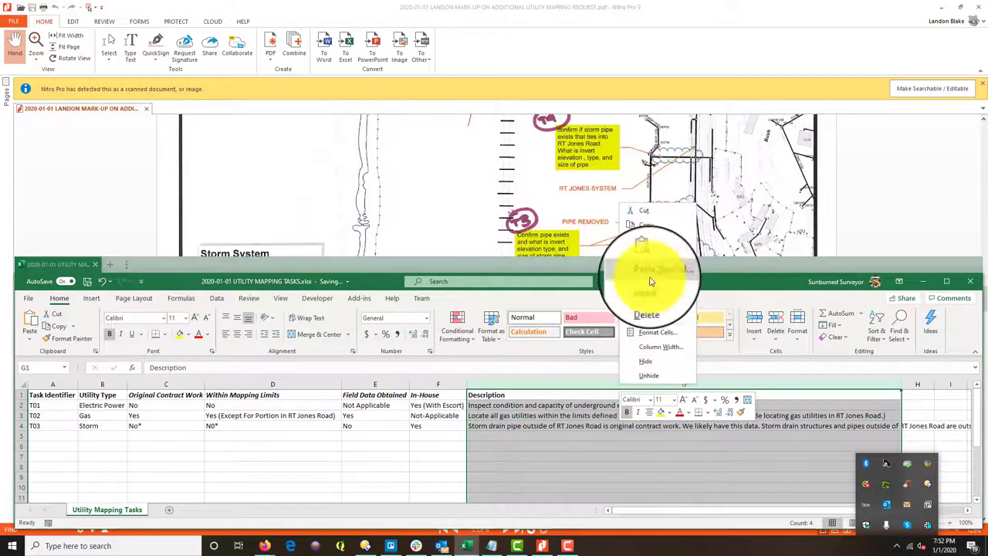
{"action": "left_click", "coordinate": [661, 337]}
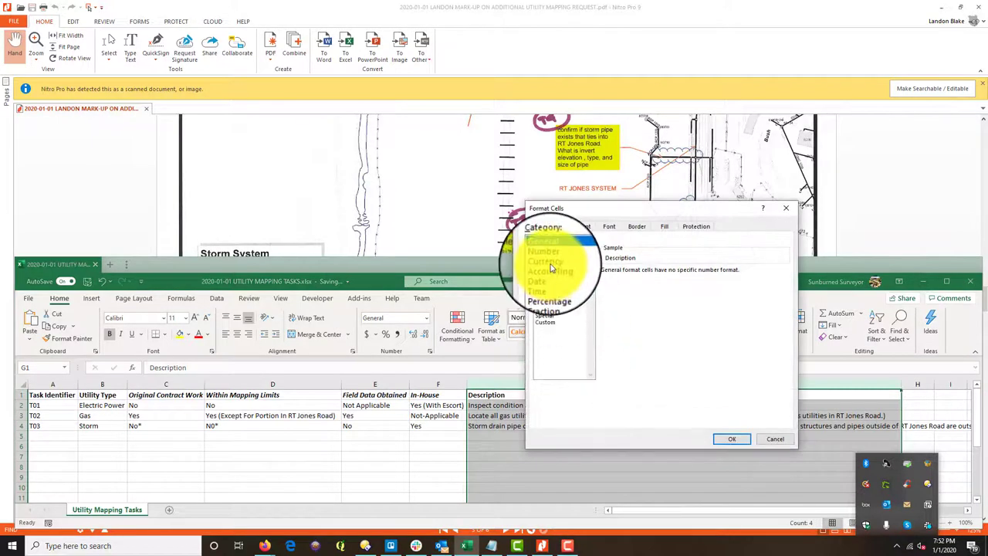
{"action": "left_click", "coordinate": [575, 226]}
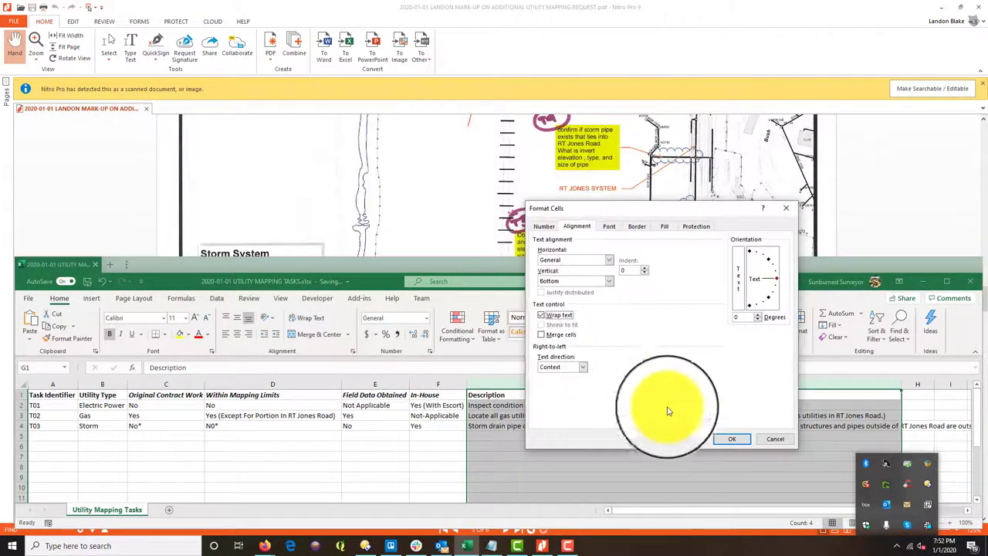
{"action": "left_click", "coordinate": [731, 438]}
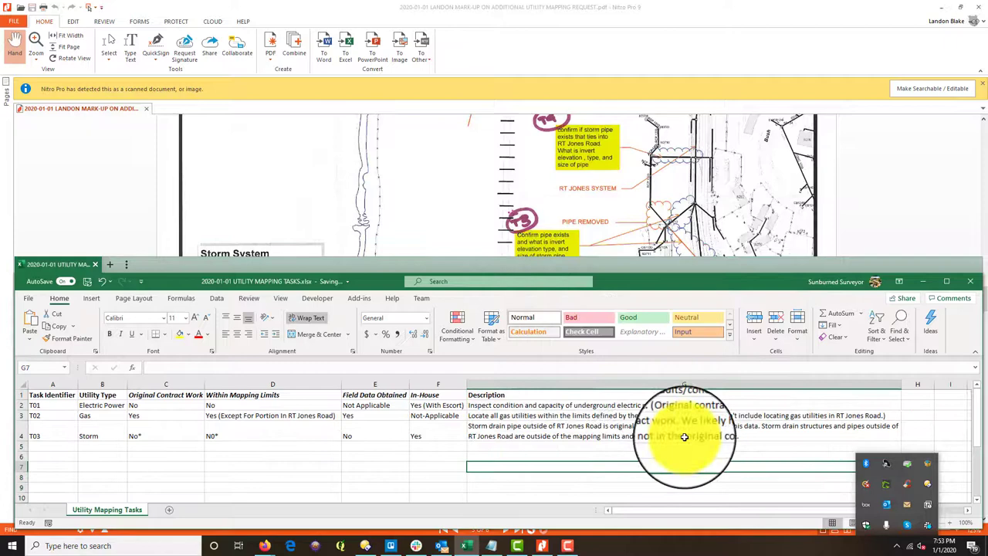
- Reword the end of the T03 description to "were not covered by the original contract."
{"action": "left_click", "coordinate": [684, 434]}
{"action": "double_click", "coordinate": [659, 436]}
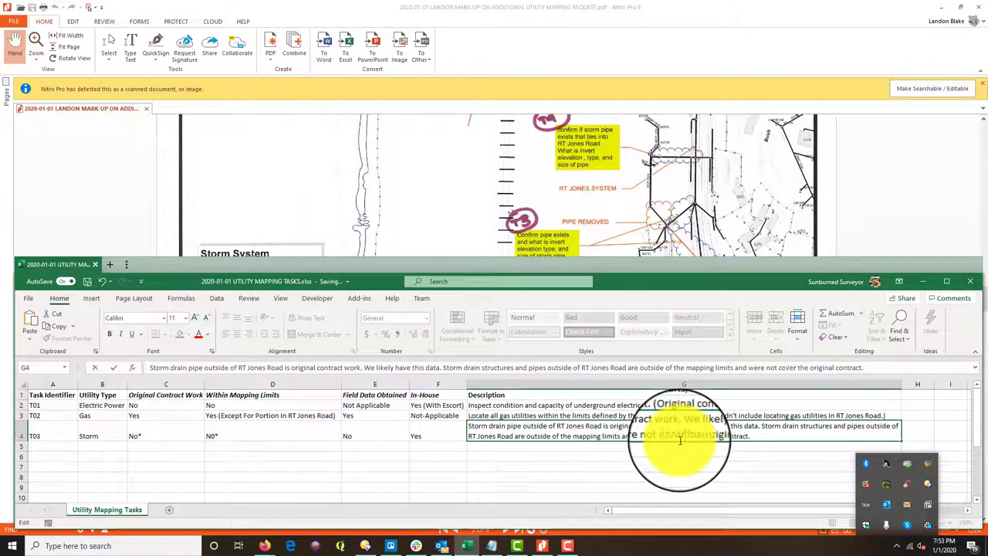
{"action": "left_click", "coordinate": [606, 467]}
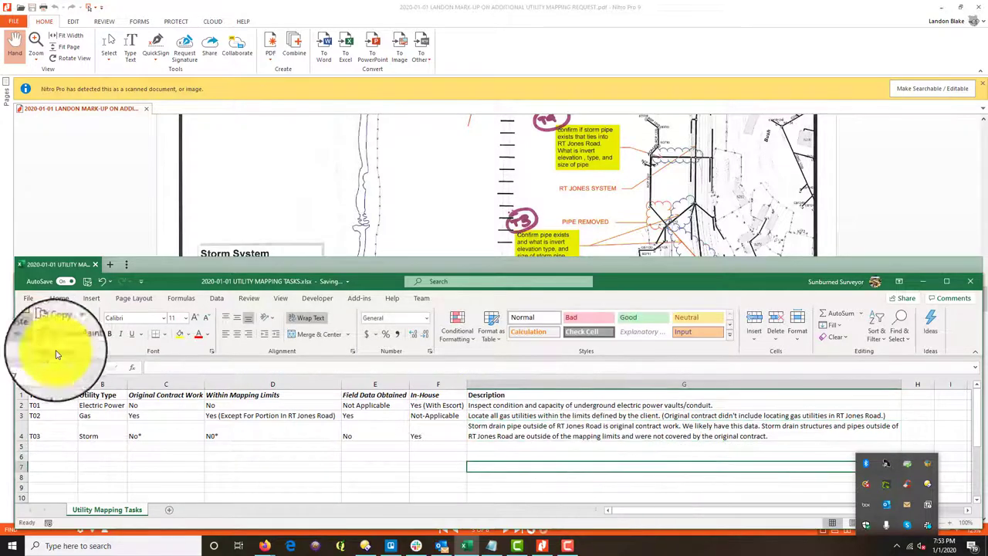
- Start a new task row with identifier T04 and utility type Storm
{"action": "left_click", "coordinate": [54, 448]}
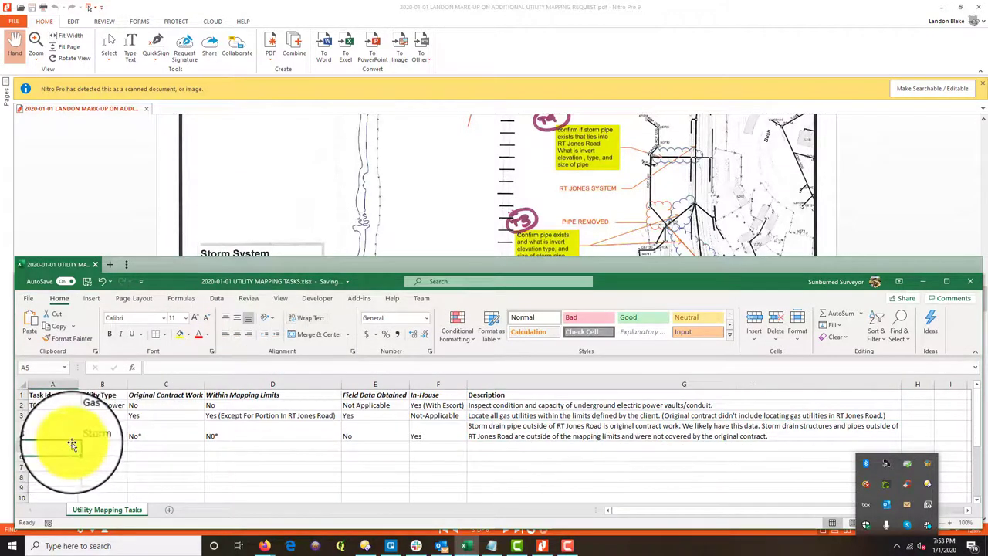
{"action": "type", "text": "T04"}
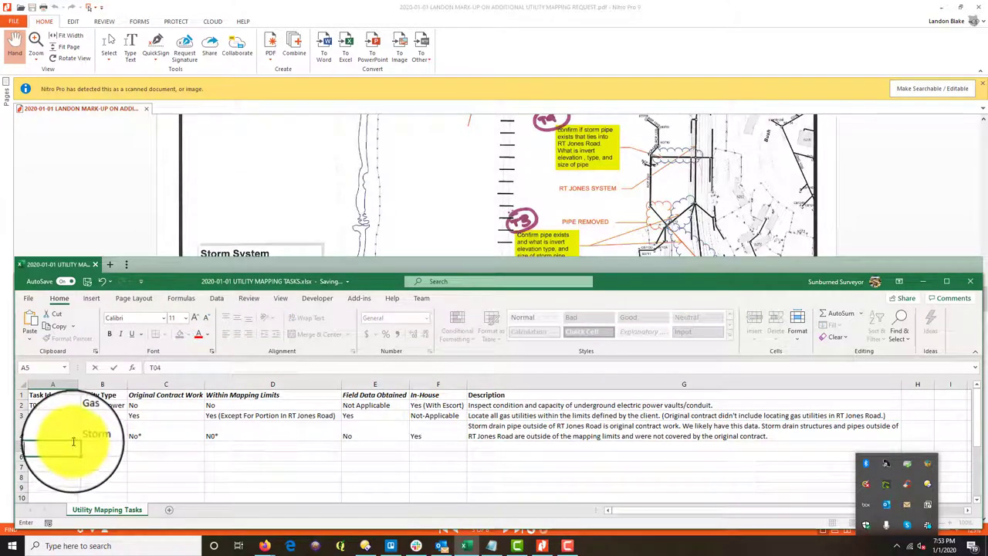
{"action": "key", "text": "Tab"}
{"action": "type", "text": "S"}
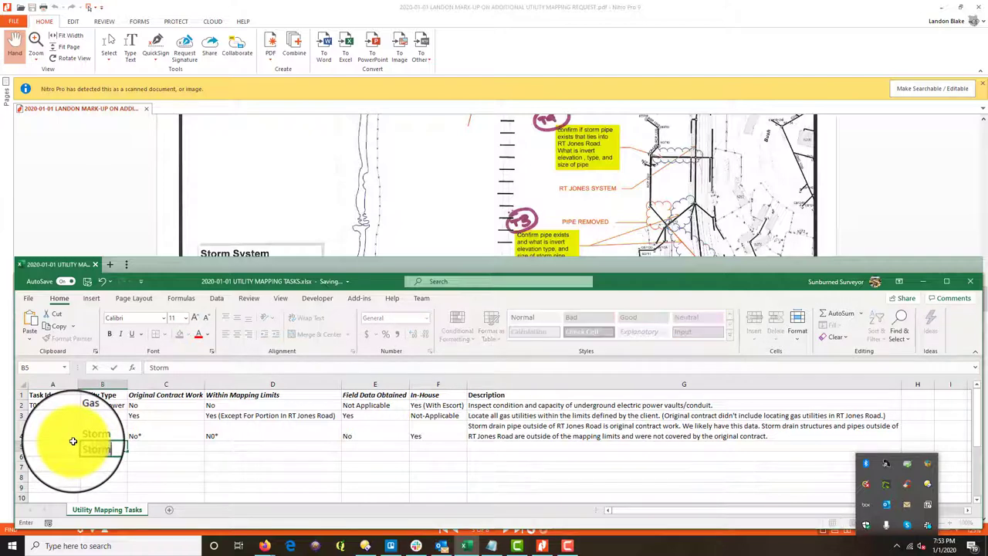
- Check the T4 note in the Nitro Pro PDF and record T04 in Excel as original contract work Yes, mapping limits "Yes (Except For Portion In RT Jones Road)"
{"action": "left_click", "coordinate": [580, 220]}
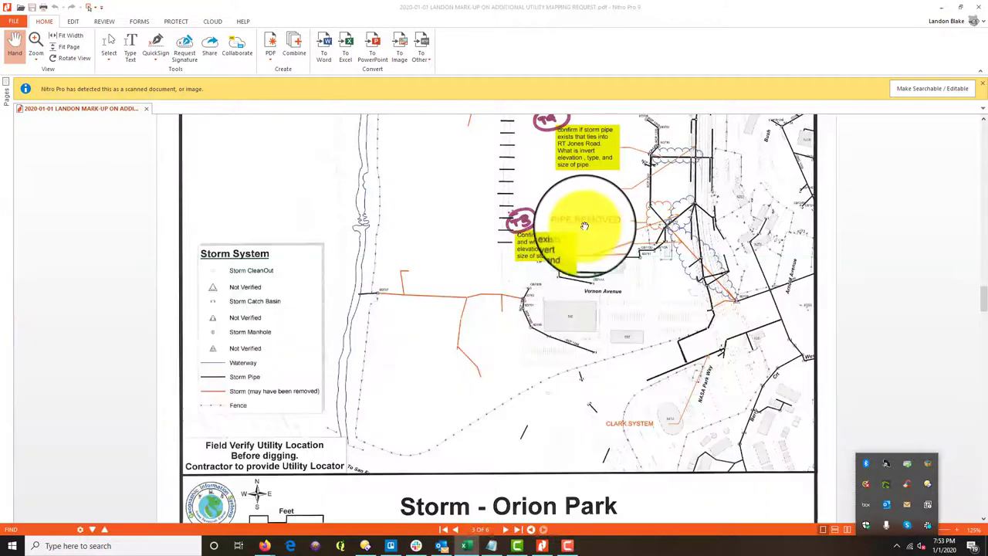
{"action": "scroll", "coordinate": [593, 214], "scroll_direction": "up", "scroll_amount": 2}
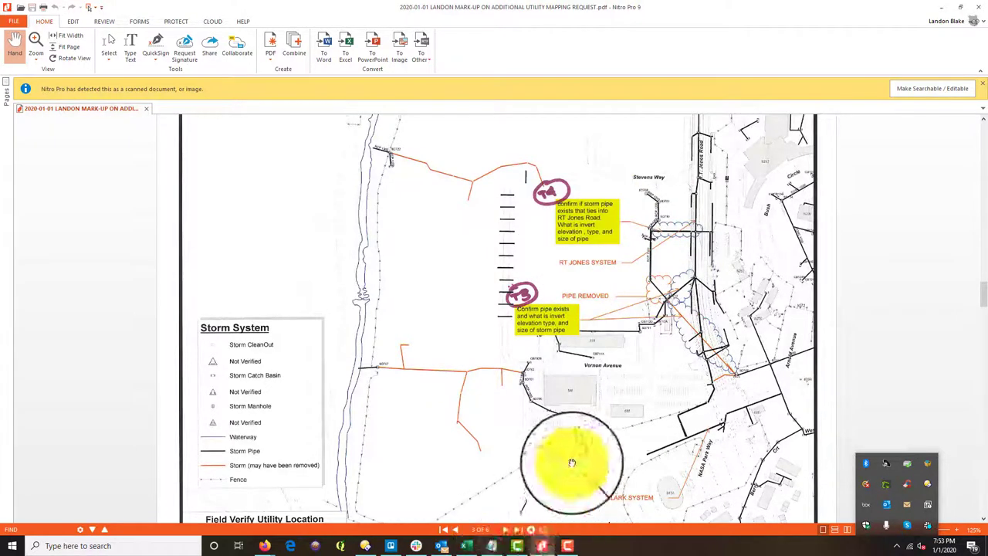
{"action": "left_click", "coordinate": [466, 545]}
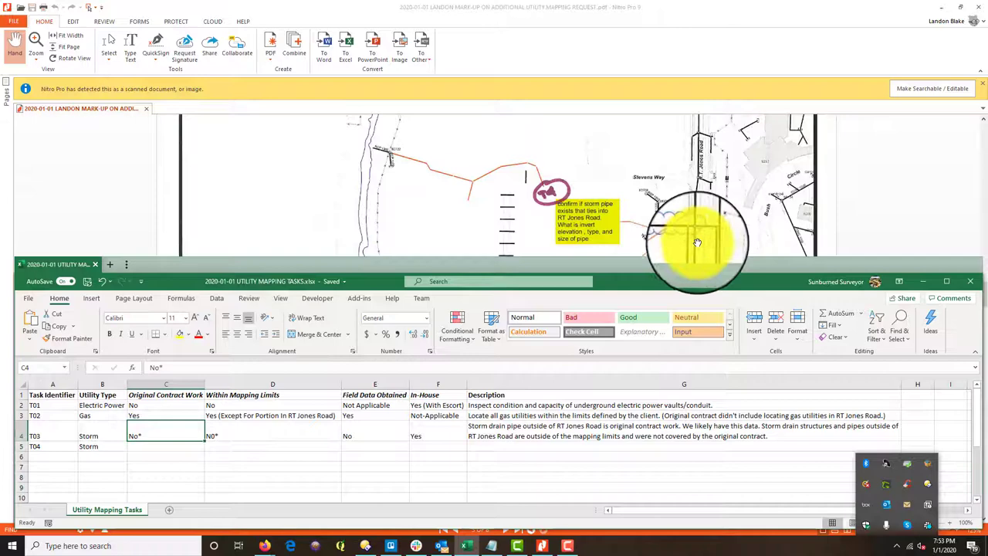
{"action": "left_click", "coordinate": [159, 448]}
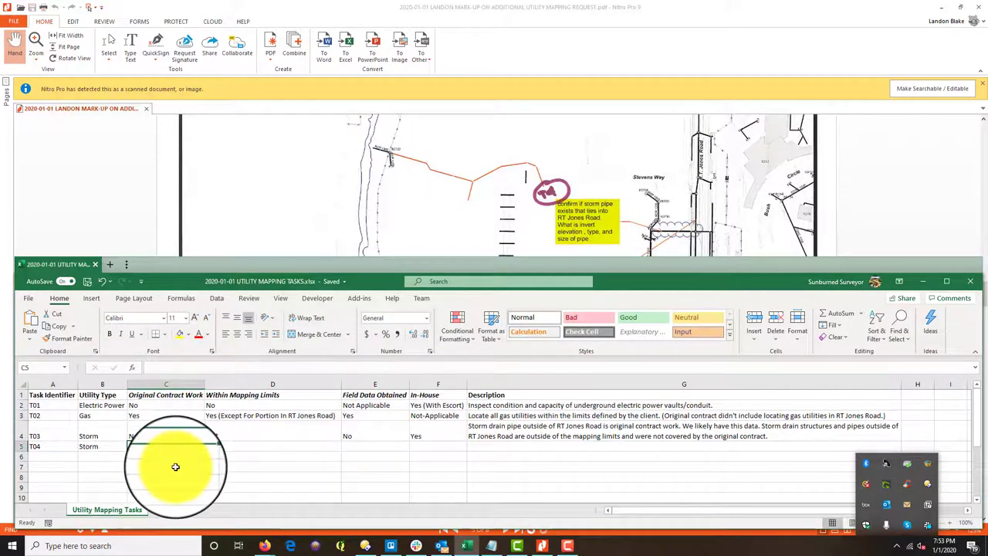
{"action": "key", "text": "Tab"}
{"action": "type", "text": "W"}
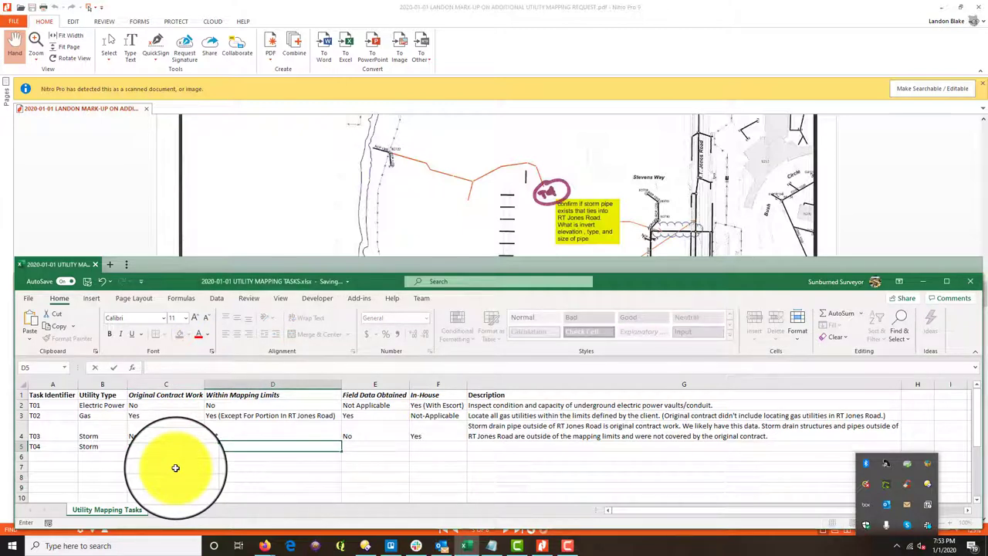
{"action": "type", "text": "Y"}
{"action": "key", "text": "Up"}
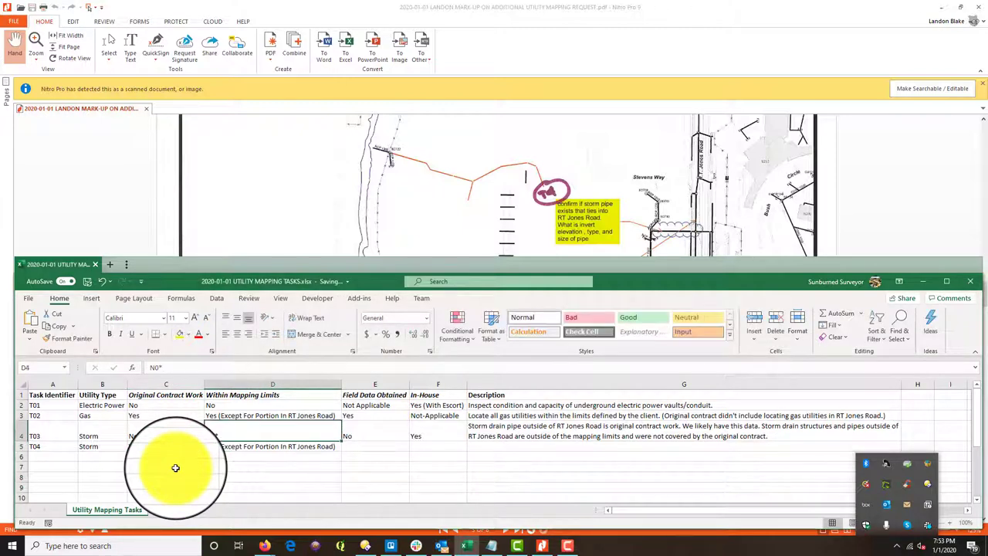
- Correct T03's Within Mapping Limits entry to No* and review the matching T04 entry
{"action": "double_click", "coordinate": [216, 437]}
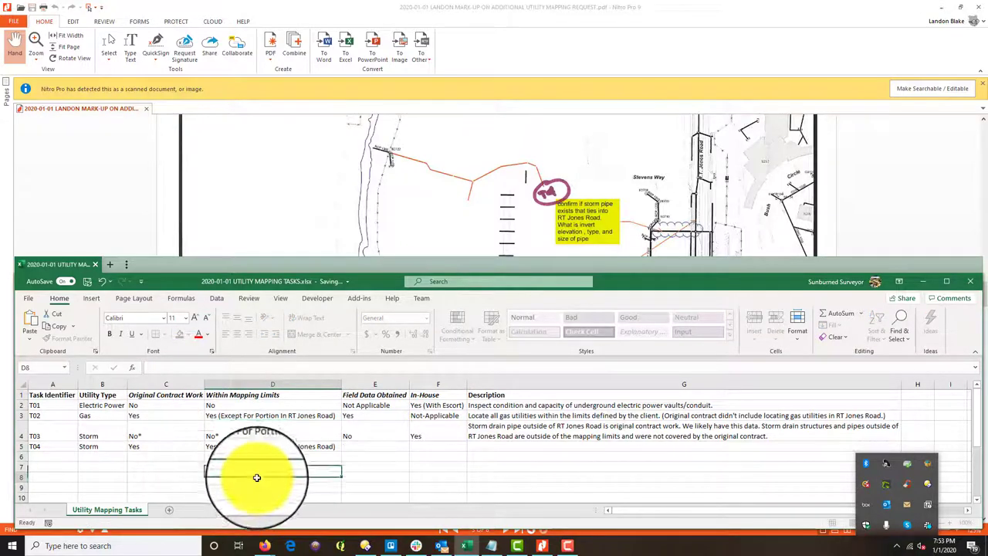
{"action": "left_click", "coordinate": [232, 446]}
{"action": "double_click", "coordinate": [220, 446]}
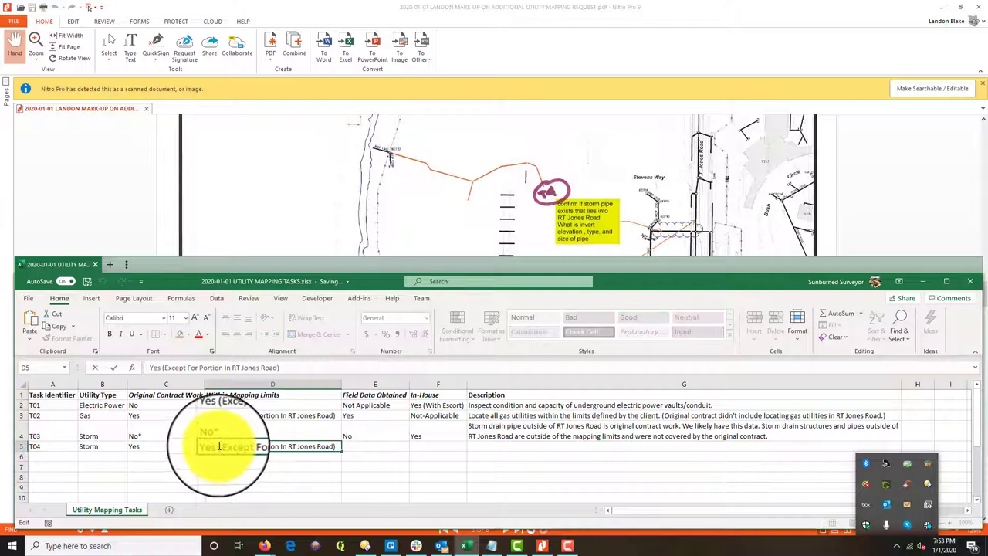
{"action": "left_click_drag", "start_coordinate": [220, 446], "coordinate": [351, 454]}
- Enter Yes for Field Data Obtained and Not Applicable for In-House in the T04 row
{"action": "key", "text": "Tab"}
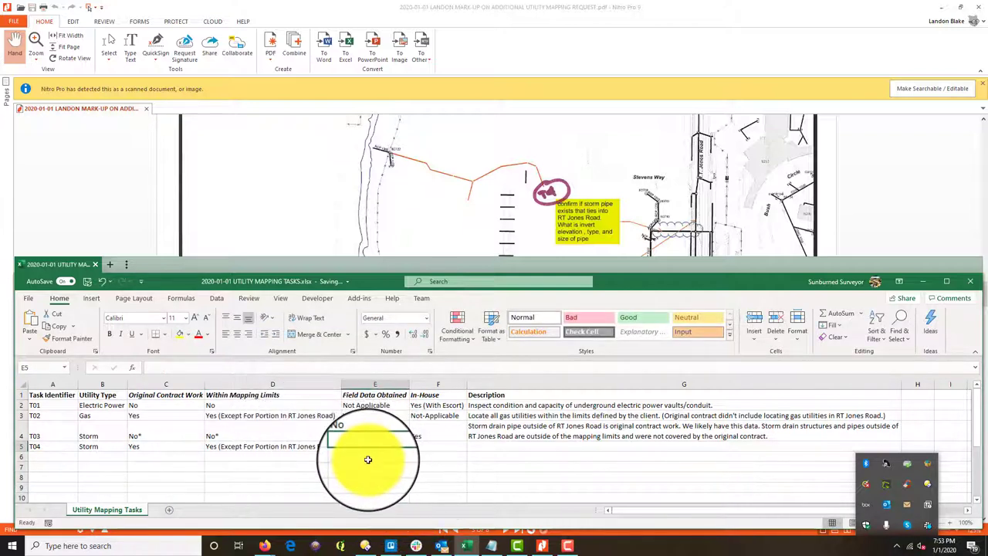
{"action": "type", "text": "Yes"}
{"action": "key", "text": "Tab"}
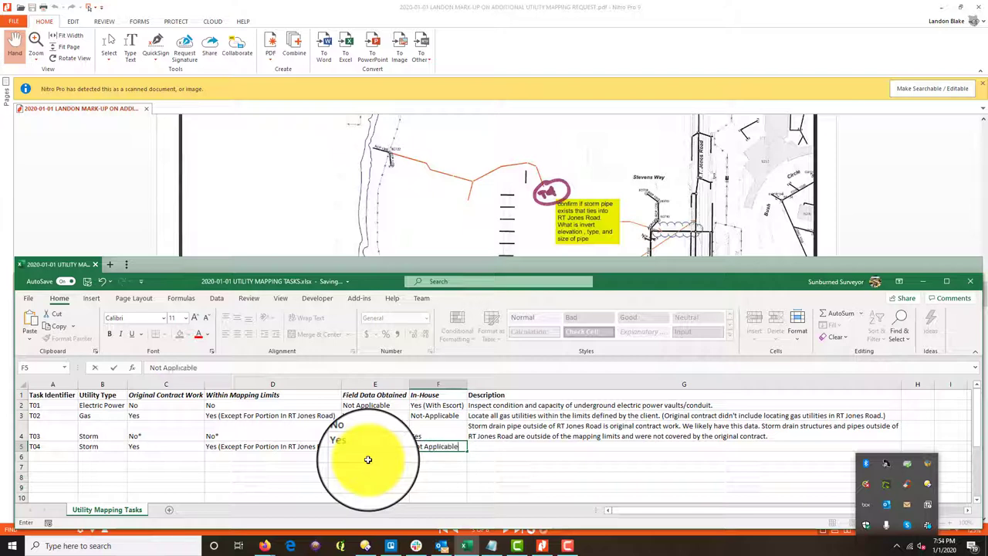
- Copy T04's In-House value Not Applicable into the In-House cell of row T02
{"action": "left_click", "coordinate": [421, 442]}
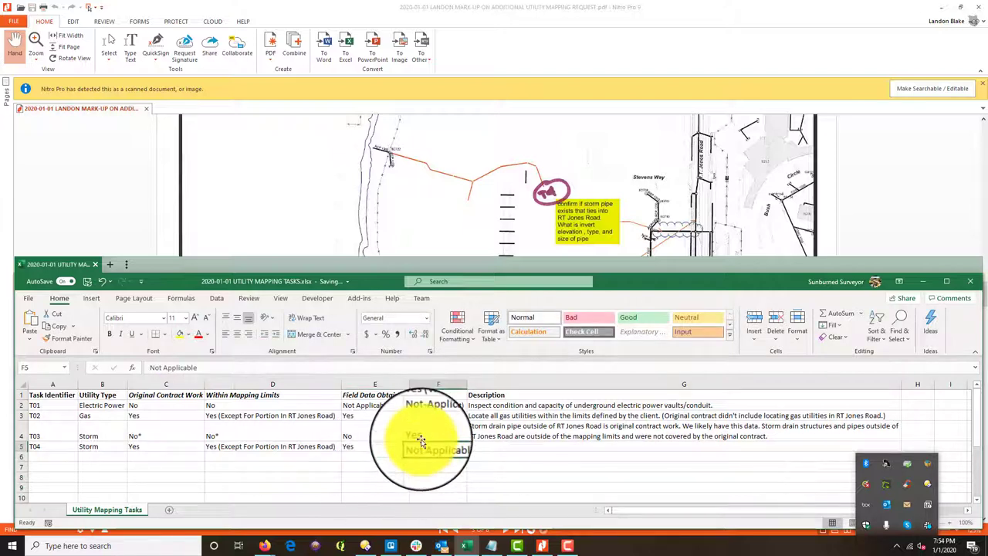
{"action": "key", "text": "ctrl+c"}
{"action": "left_click", "coordinate": [444, 416]}
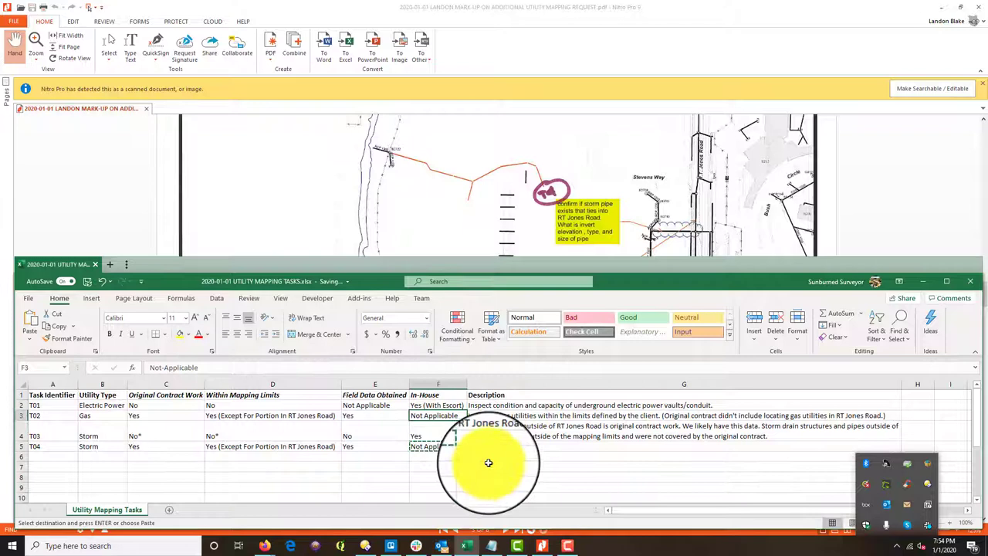
- Write the T04 description "Confirm existince, location and type of storm drain pipe."
{"action": "left_click", "coordinate": [489, 445]}
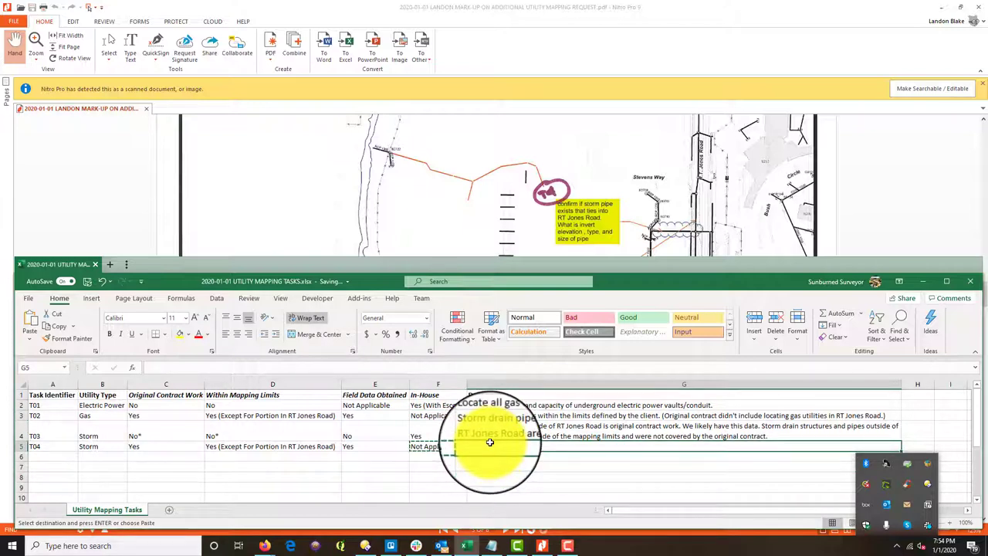
{"action": "type", "text": "Co"}
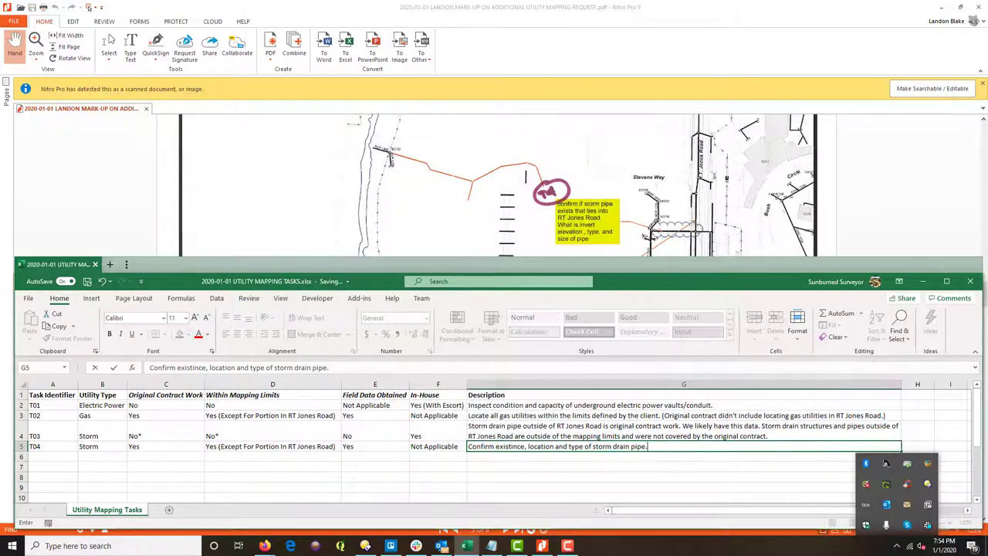
- Commit the T04 description and locate the T5 and T6 mark-ups on the sewer sheet of the PDF in Nitro Pro
{"action": "key", "text": "Return"}
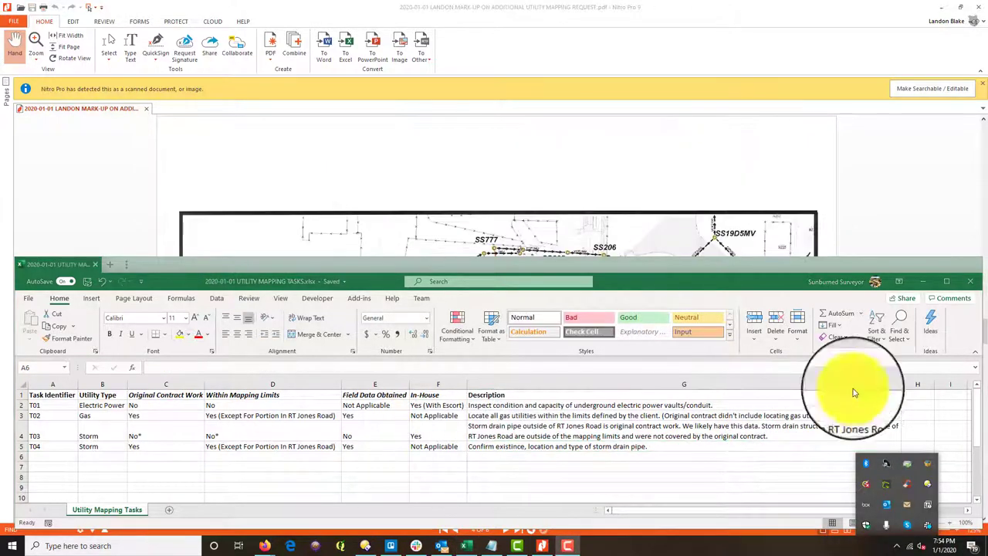
{"action": "left_click", "coordinate": [589, 191]}
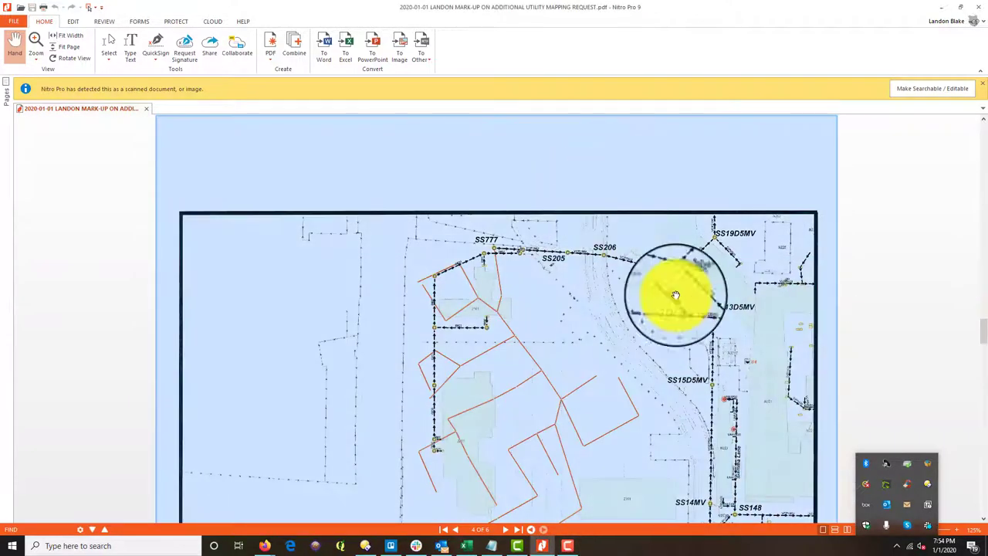
{"action": "scroll", "coordinate": [739, 282], "scroll_direction": "down", "scroll_amount": 1}
{"action": "scroll", "coordinate": [738, 284], "scroll_direction": "down", "scroll_amount": 5}
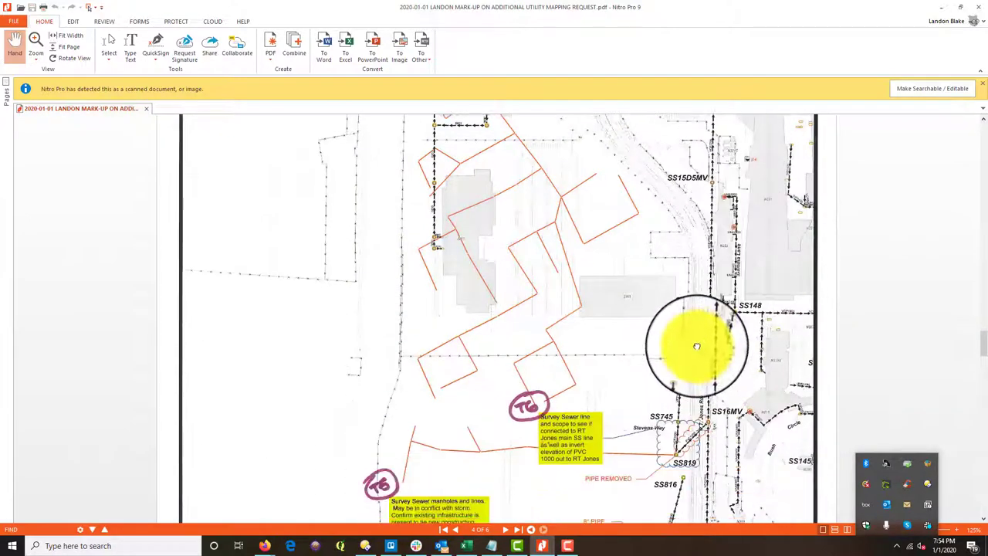
{"action": "scroll", "coordinate": [695, 309], "scroll_direction": "down", "scroll_amount": 5}
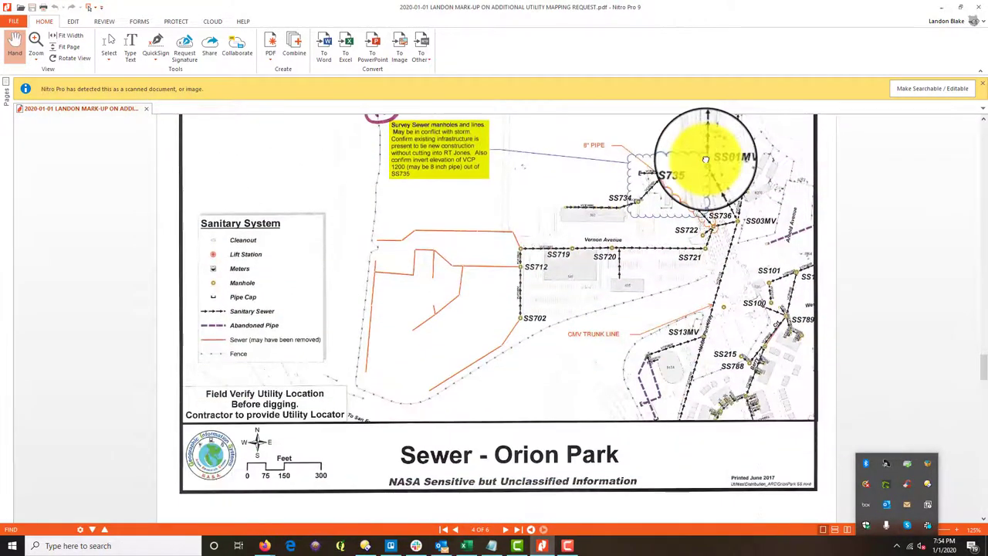
{"action": "scroll", "coordinate": [680, 311], "scroll_direction": "up", "scroll_amount": 4}
{"action": "scroll", "coordinate": [672, 314], "scroll_direction": "up", "scroll_amount": 1}
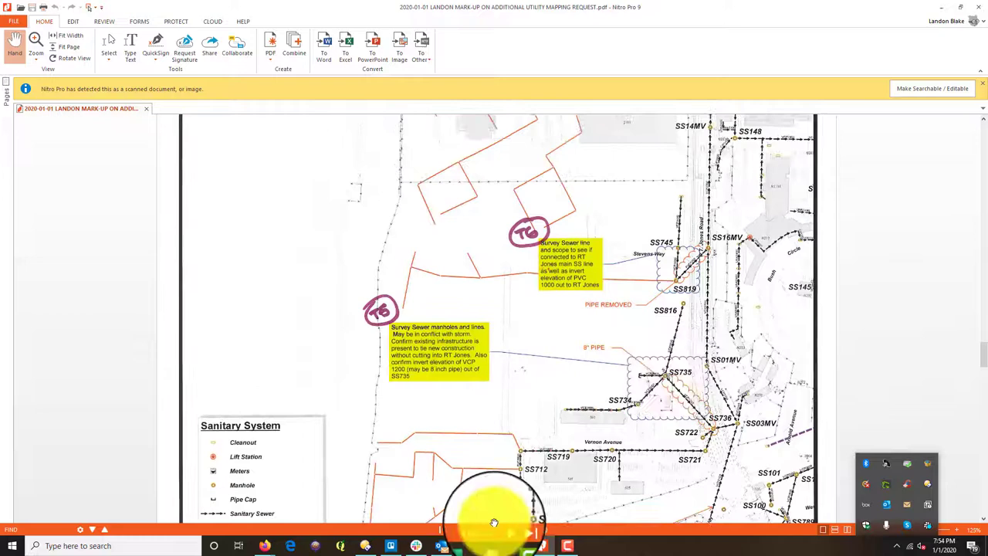
- Return to the Excel task list and add the task identifiers T05 and T06 below T04
{"action": "left_click", "coordinate": [467, 547]}
{"action": "left_click", "coordinate": [125, 508]}
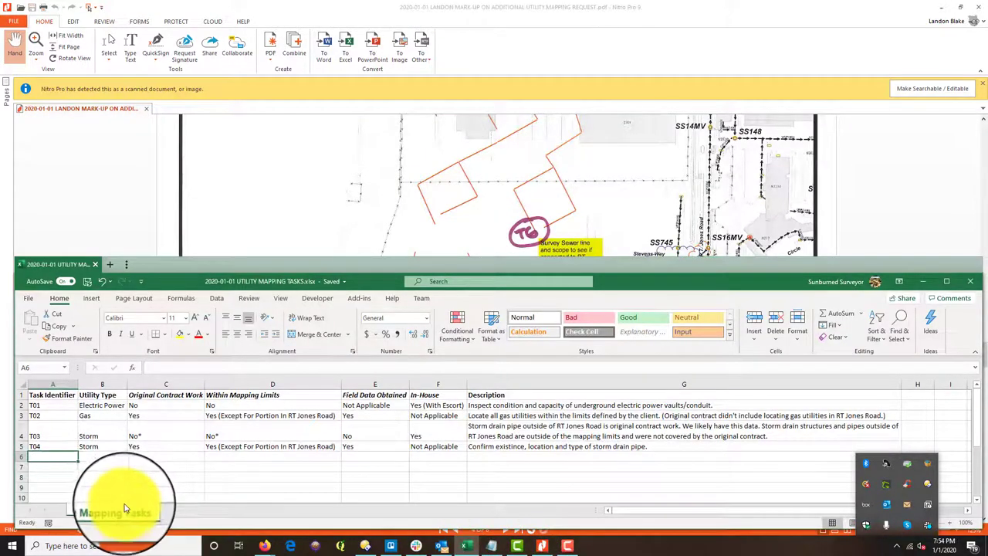
{"action": "type", "text": "T"}
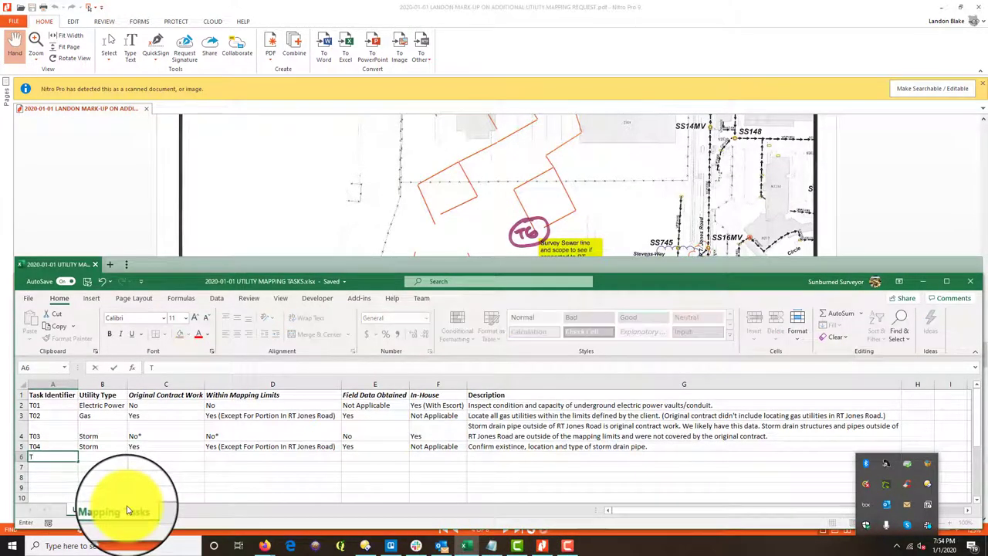
{"action": "type", "text": "05"}
{"action": "key", "text": "Return"}
{"action": "type", "text": "T06"}
{"action": "key", "text": "Return"}
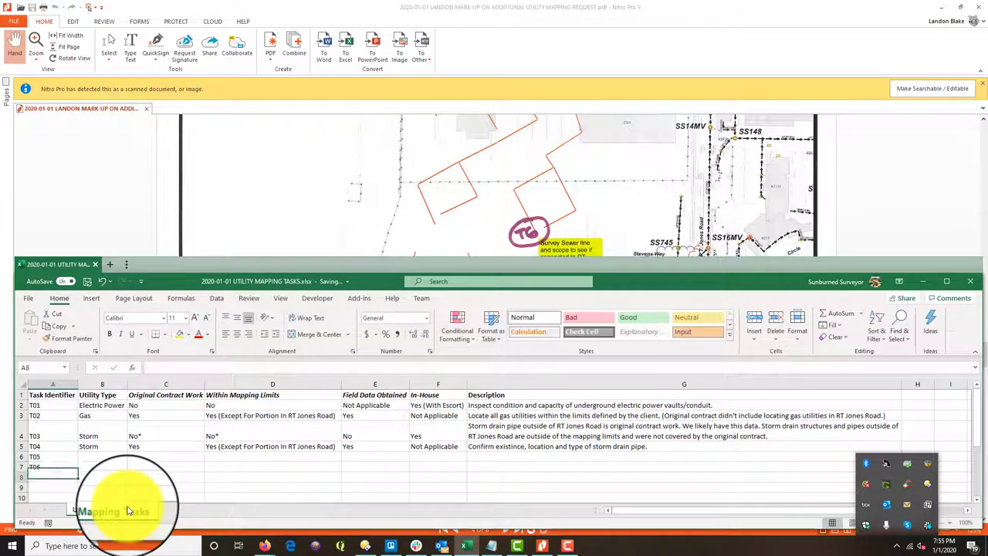
- Enter Sewer as the utility type for tasks T05 and T06
{"action": "left_click", "coordinate": [95, 457]}
{"action": "type", "text": "Storm"}
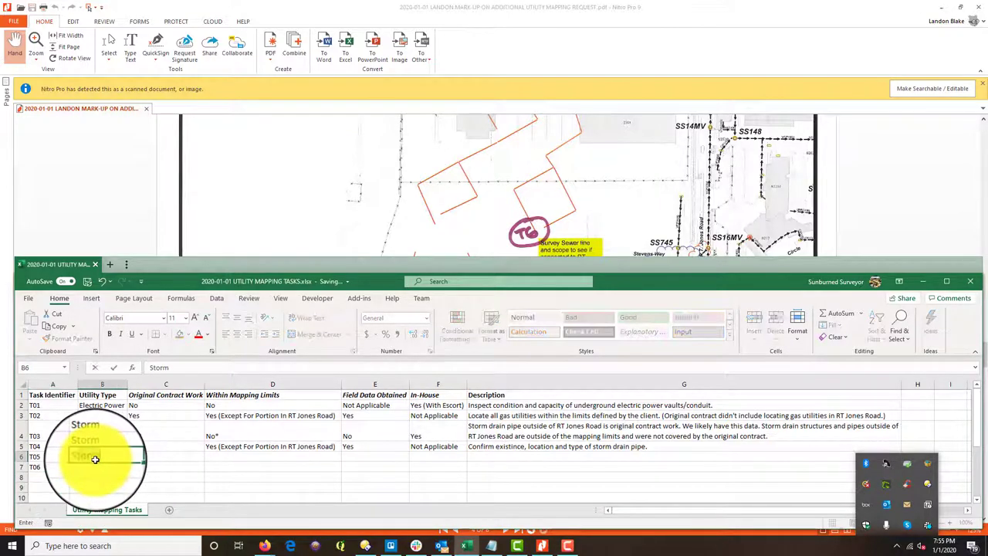
{"action": "key", "text": "Return"}
{"action": "type", "text": "Sewer"}
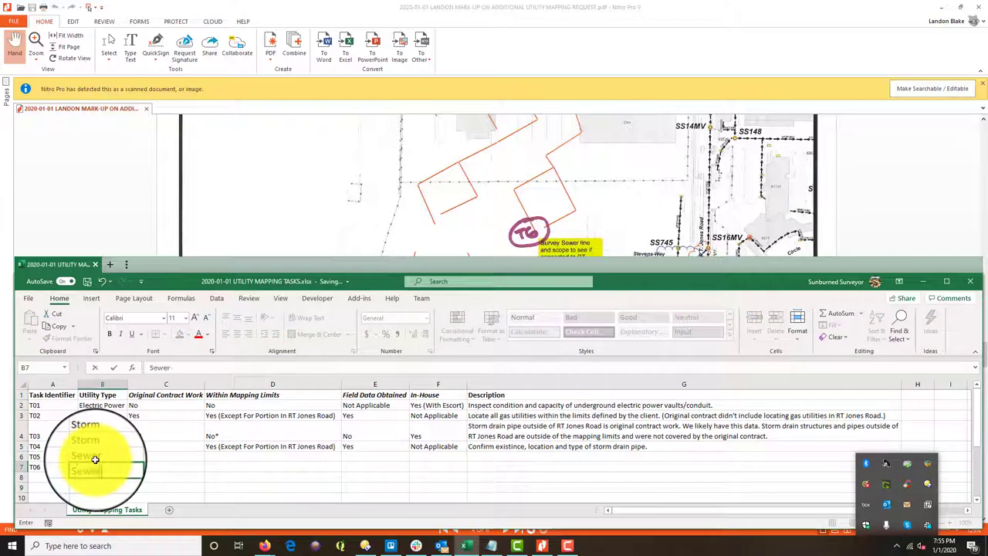
{"action": "key", "text": "Tab"}
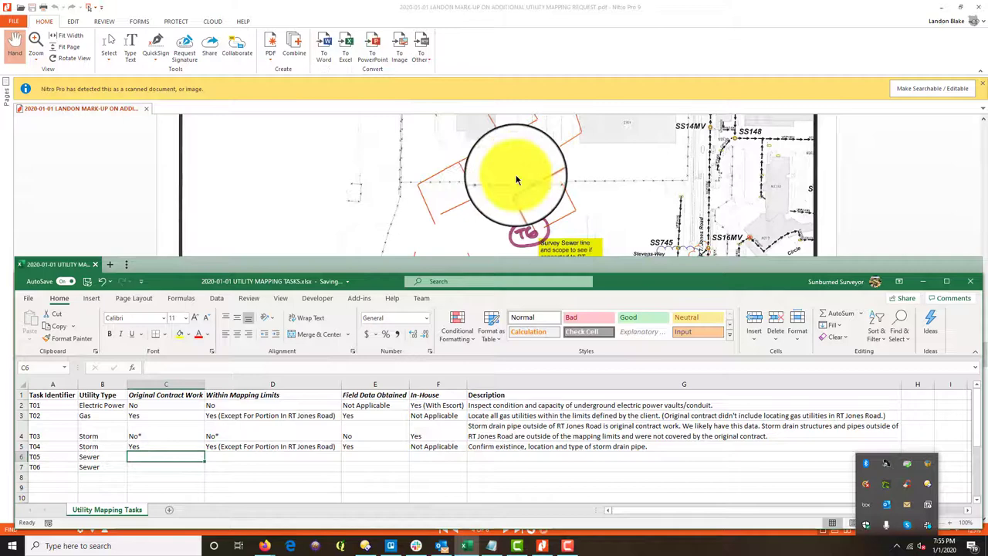
- Check the sewer mark-ups in the PDF and set T05's Original Contract Work to Yes and Within Mapping Limits to Yes (Except For Portion In RT Jones Road)
{"action": "left_click", "coordinate": [618, 212]}
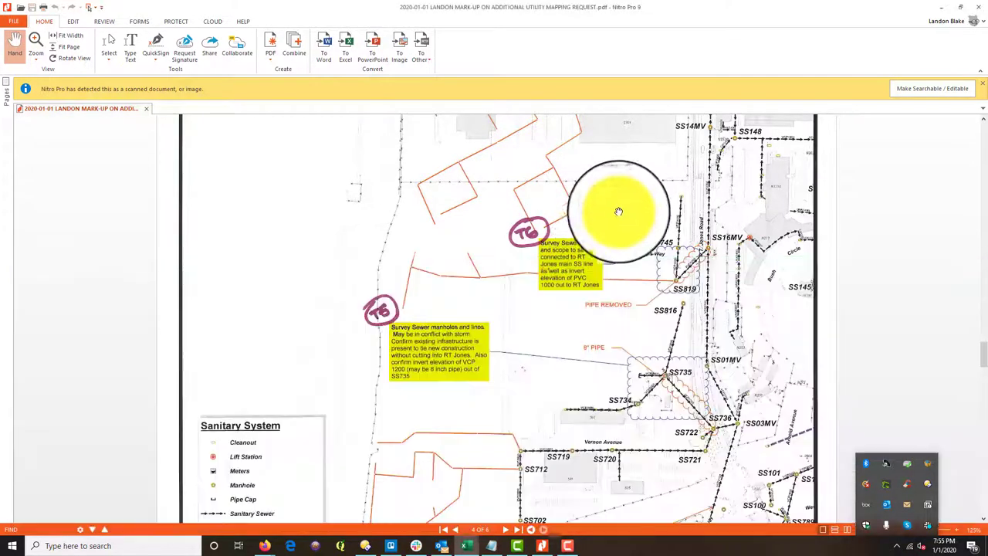
{"action": "scroll", "coordinate": [618, 211], "scroll_direction": "down", "scroll_amount": 1}
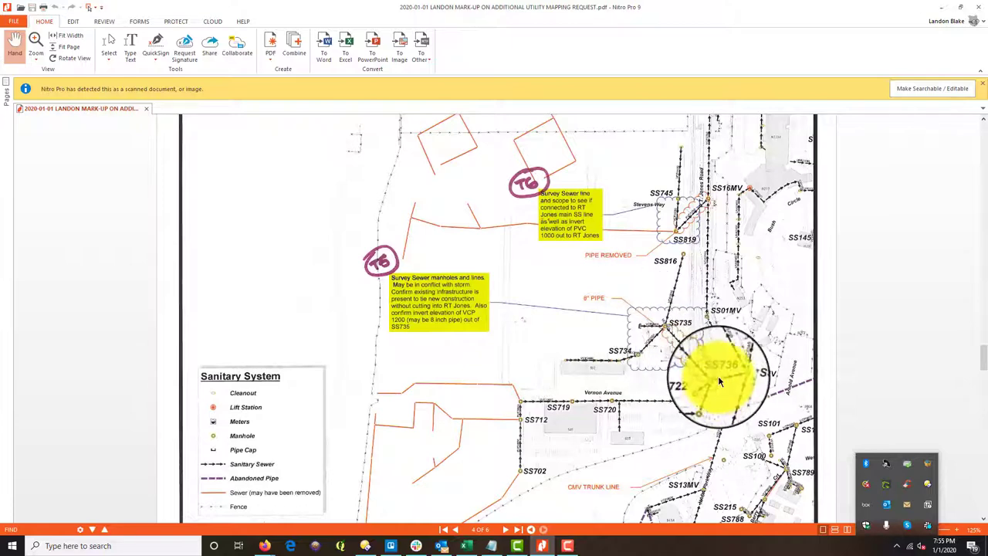
{"action": "left_click", "coordinate": [476, 548]}
{"action": "left_click", "coordinate": [155, 457]}
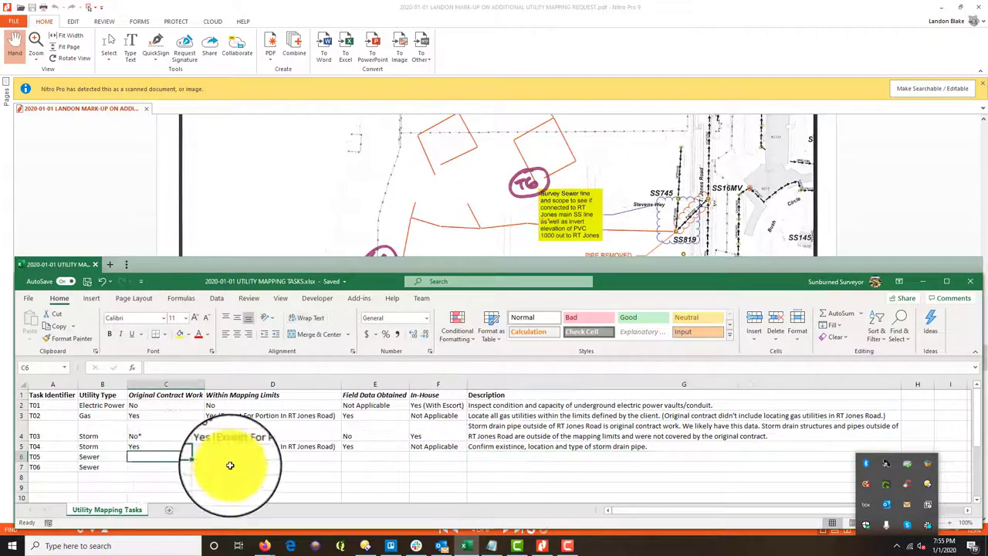
{"action": "key", "text": "Tab"}
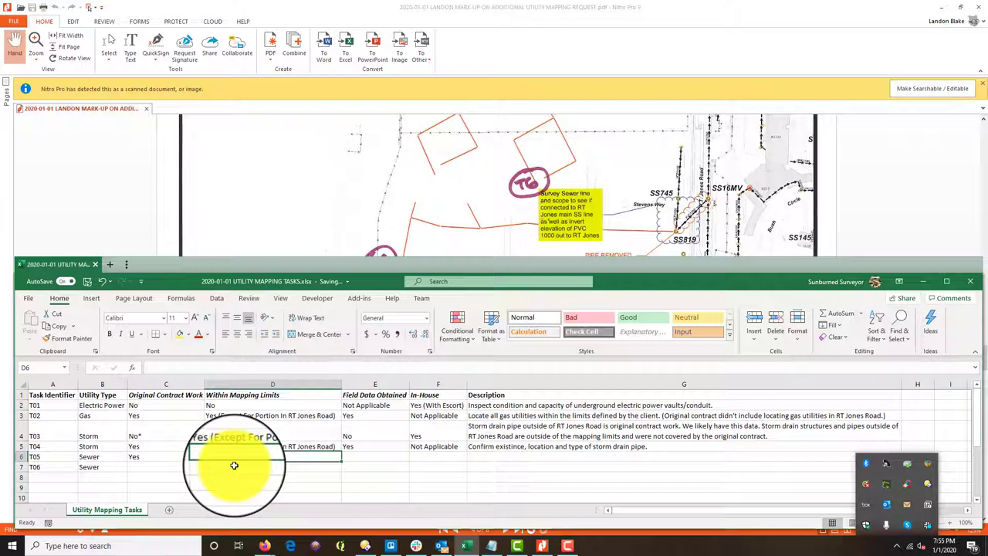
{"action": "type", "text": "U"}
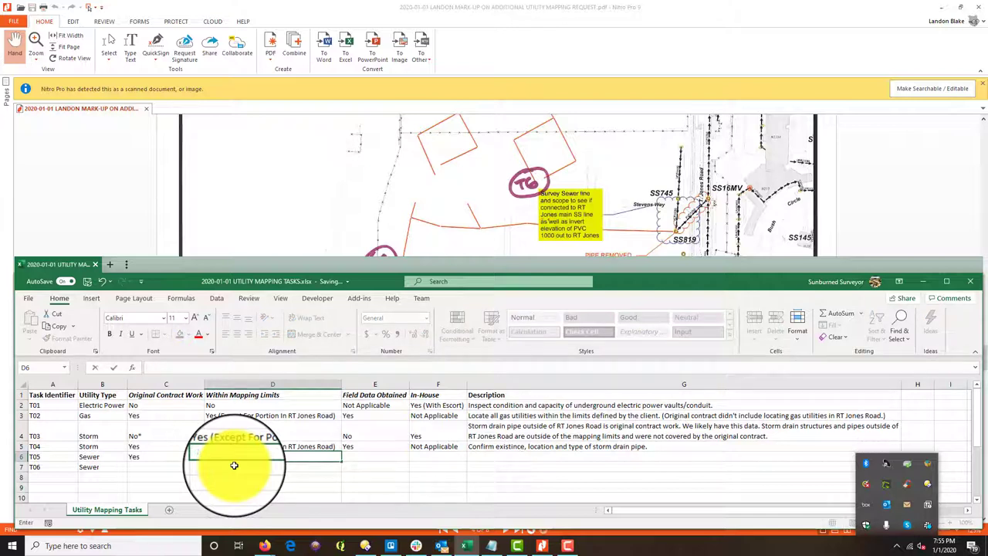
{"action": "type", "text": "YE"}
{"action": "key", "text": "Return"}
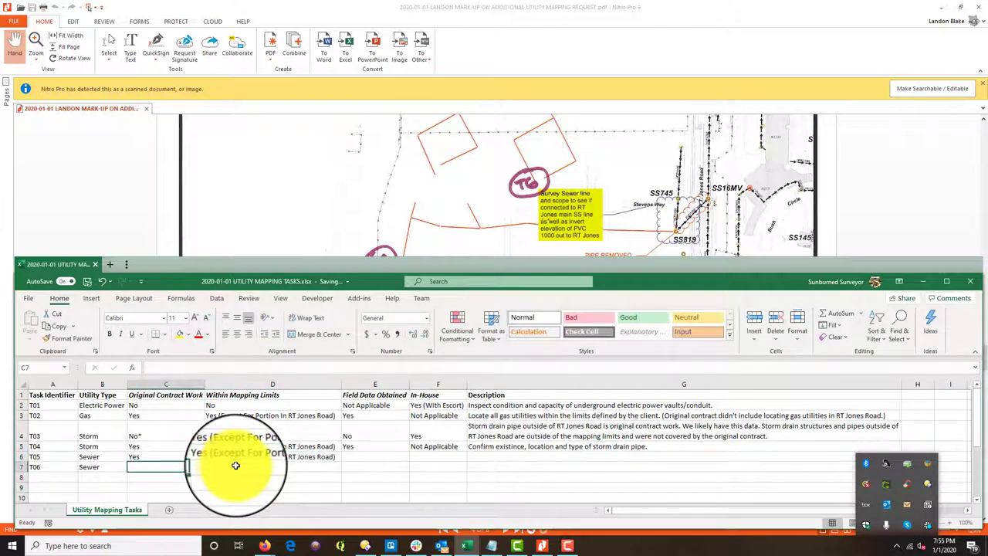
- Enter Yes for Field Data Obtained and Not Applicable for In-House in the T05 row
{"action": "left_click", "coordinate": [386, 460]}
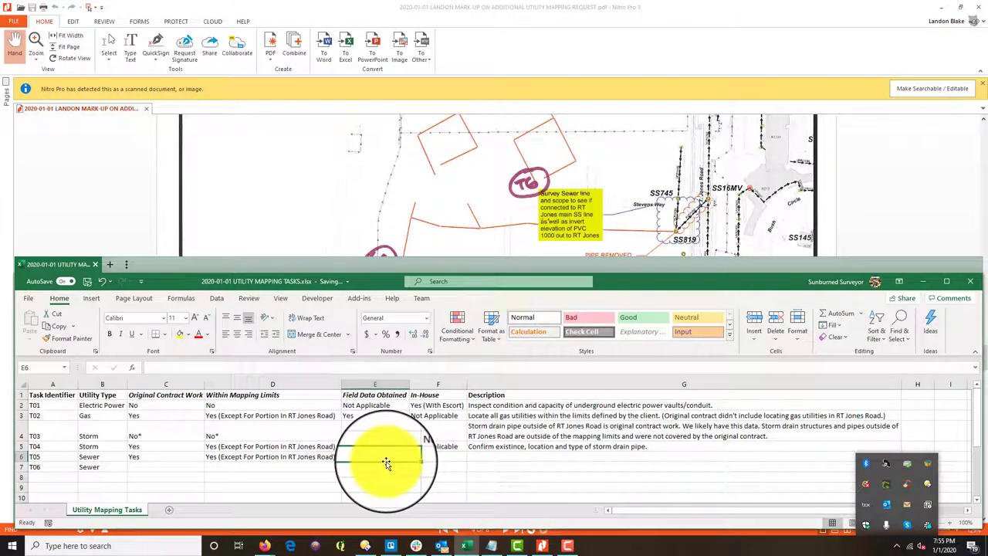
{"action": "type", "text": "Yes"}
{"action": "key", "text": "Tab"}
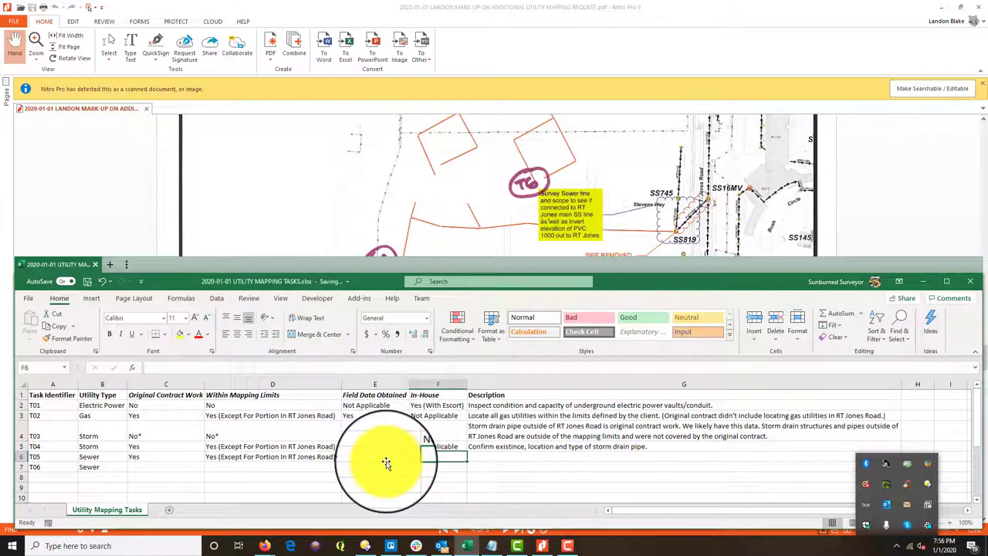
{"action": "type", "text": "Not Applicable"}
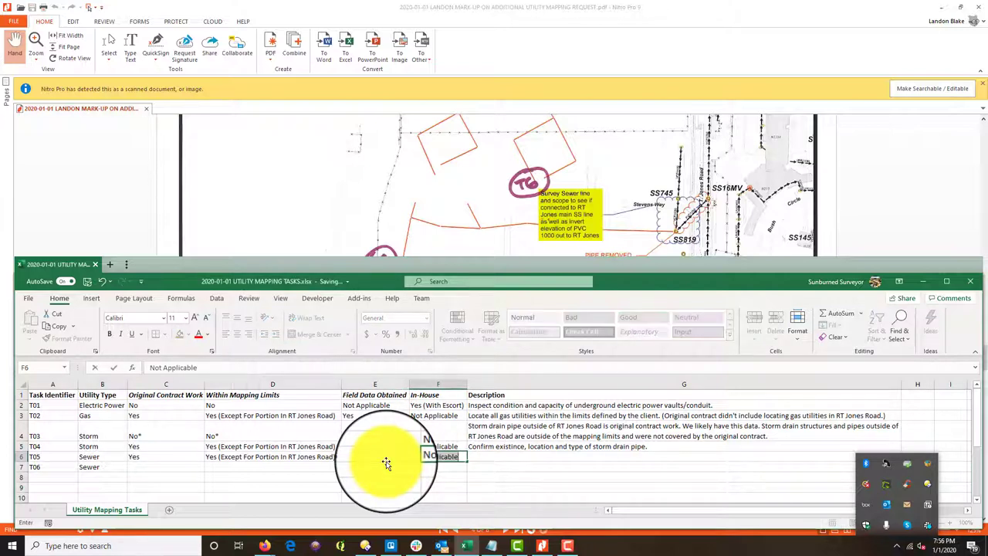
{"action": "key", "text": "Tab"}
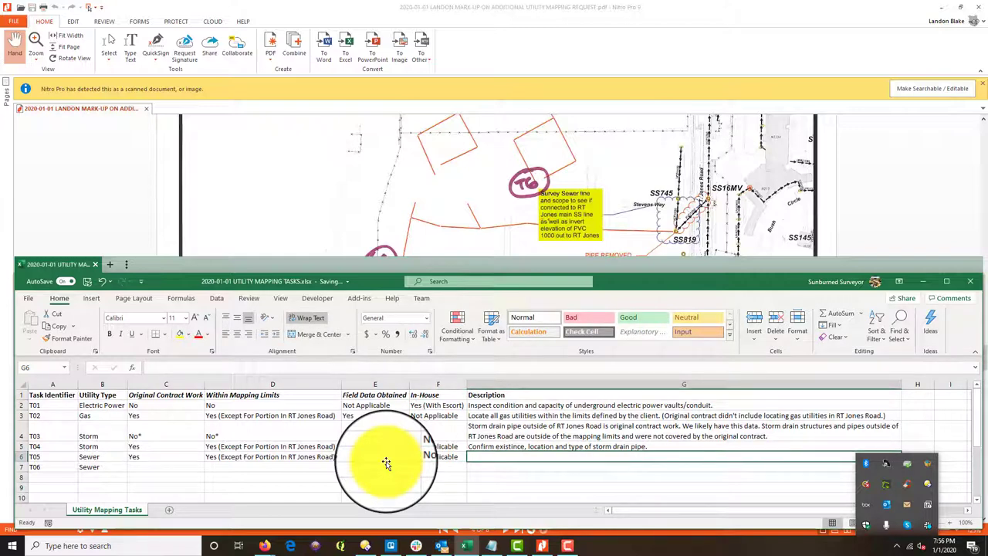
- Review the T3 and T4 storm mark-ups on page 3 of the PDF and compare the T04 and T05 rows in Excel
{"action": "left_click", "coordinate": [660, 154]}
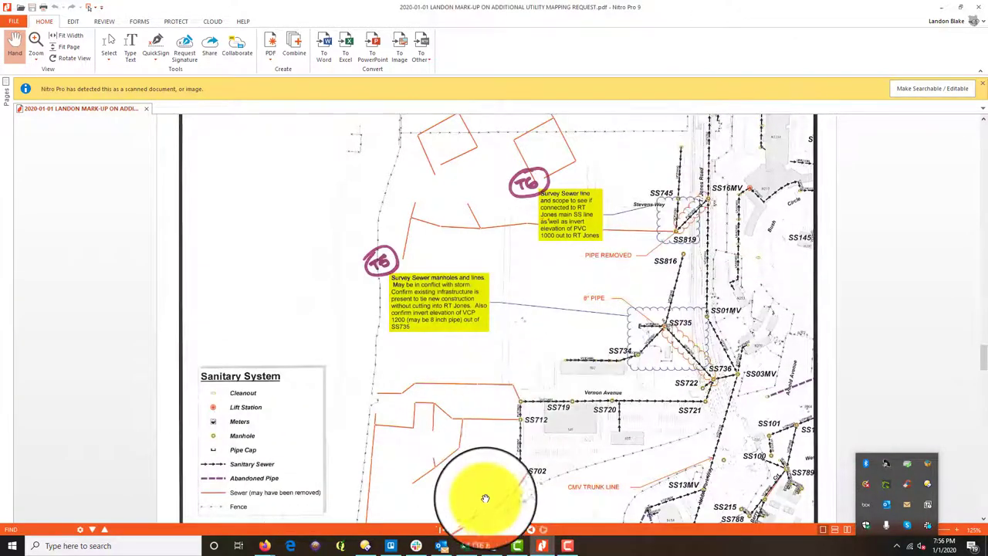
{"action": "left_click", "coordinate": [454, 529]}
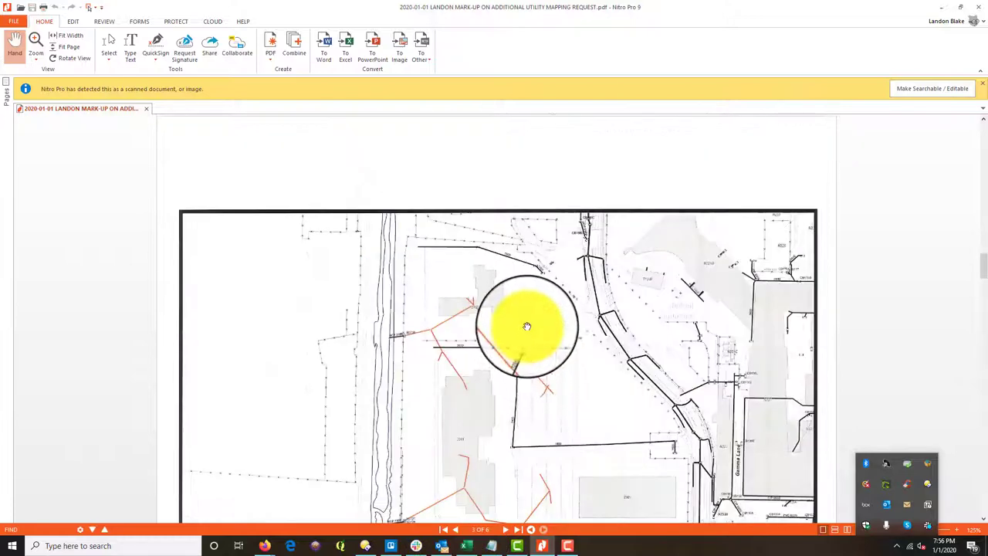
{"action": "scroll", "coordinate": [527, 326], "scroll_direction": "down", "scroll_amount": 10}
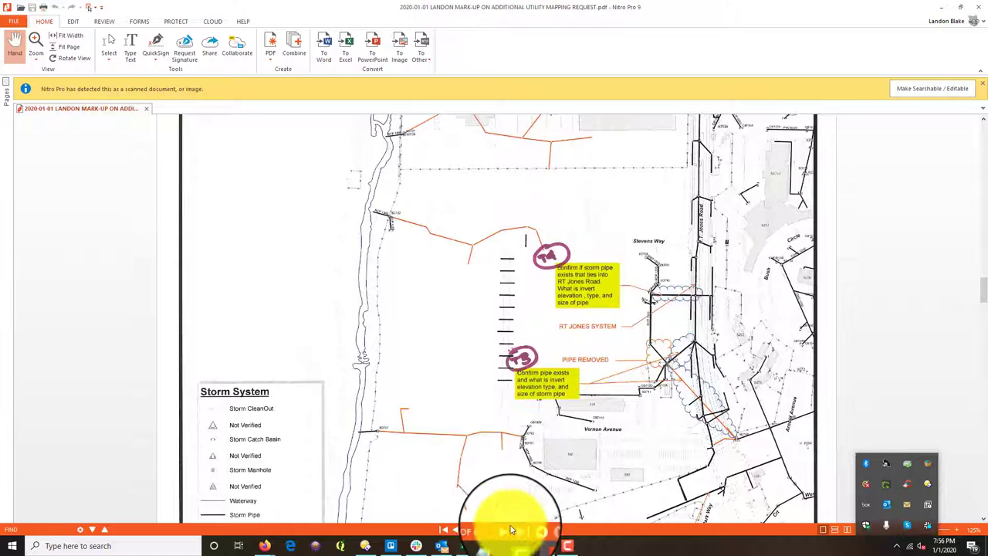
{"action": "left_click", "coordinate": [509, 529]}
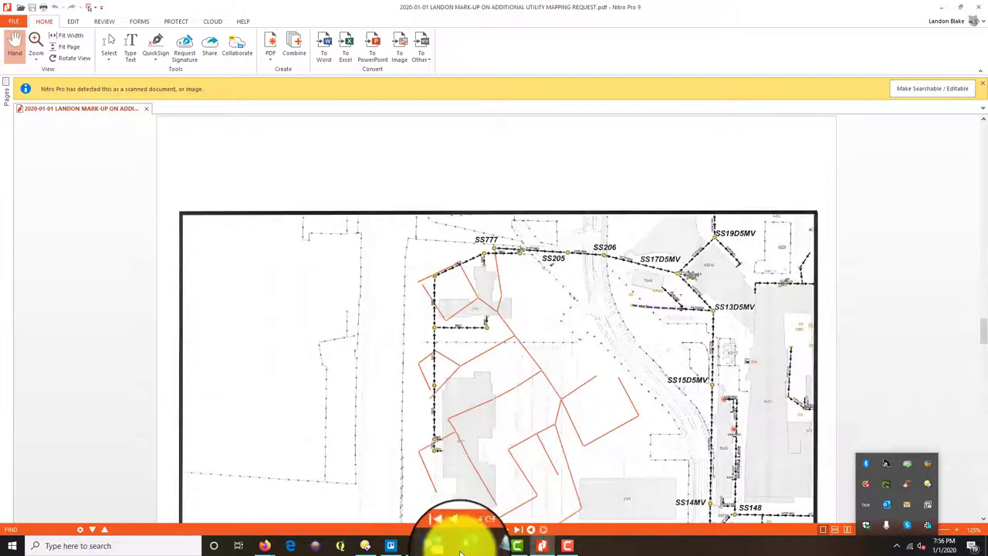
{"action": "left_click", "coordinate": [464, 545]}
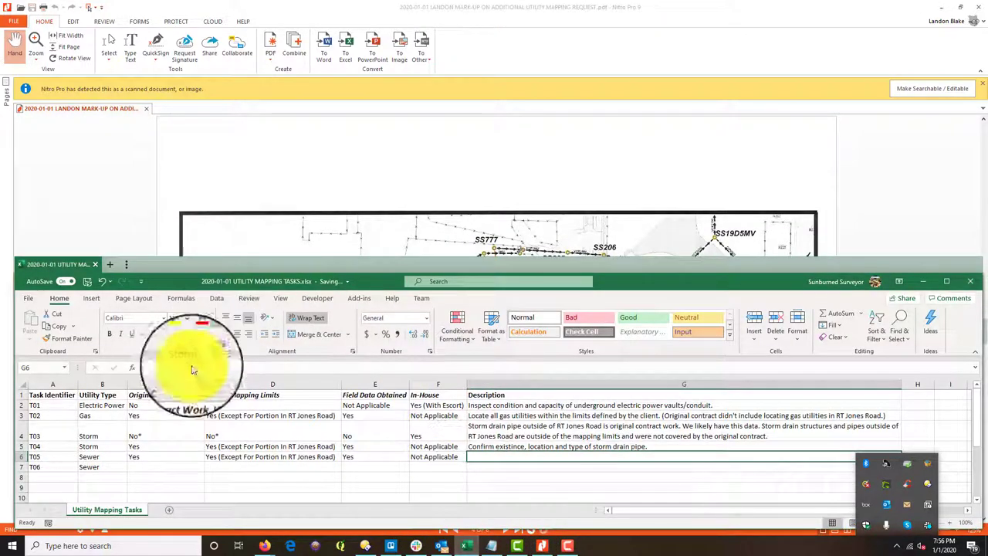
{"action": "left_click", "coordinate": [55, 444]}
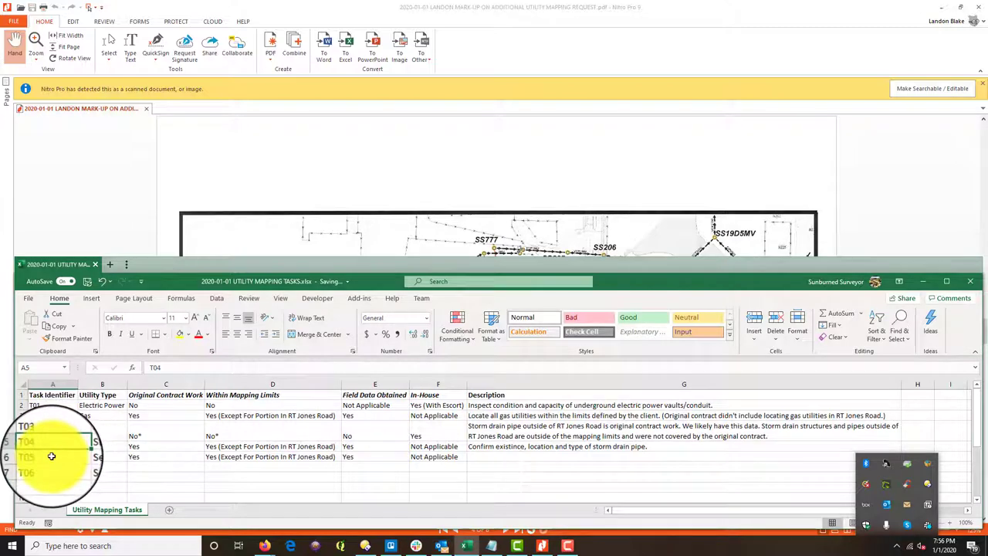
{"action": "left_click", "coordinate": [51, 457]}
- Copy T04's description into the T05 row and reword it as "Confirm existince, location and type of sewer drain pipe."
{"action": "scroll", "coordinate": [507, 397], "scroll_direction": "down", "scroll_amount": 5}
{"action": "scroll", "coordinate": [545, 448], "scroll_direction": "up", "scroll_amount": 4}
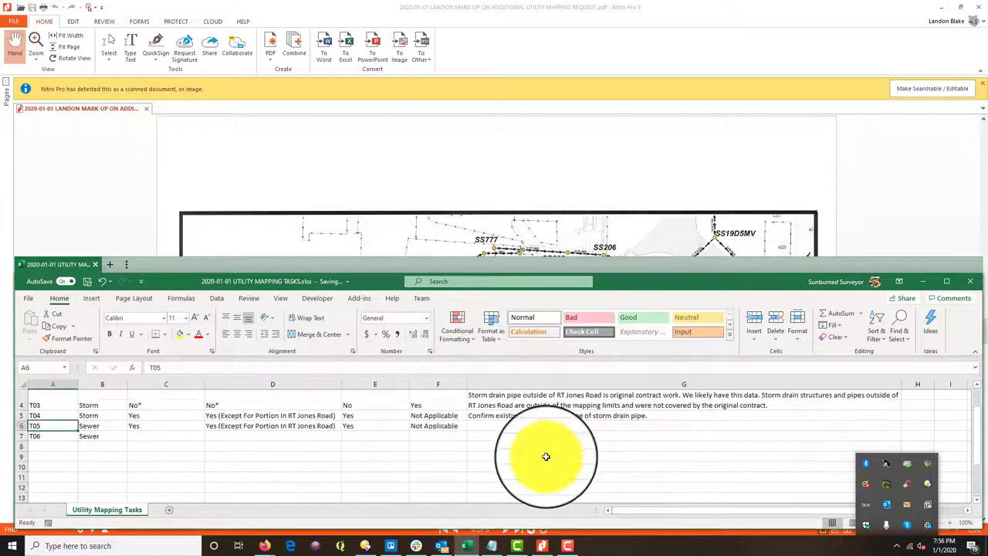
{"action": "left_click", "coordinate": [510, 426]}
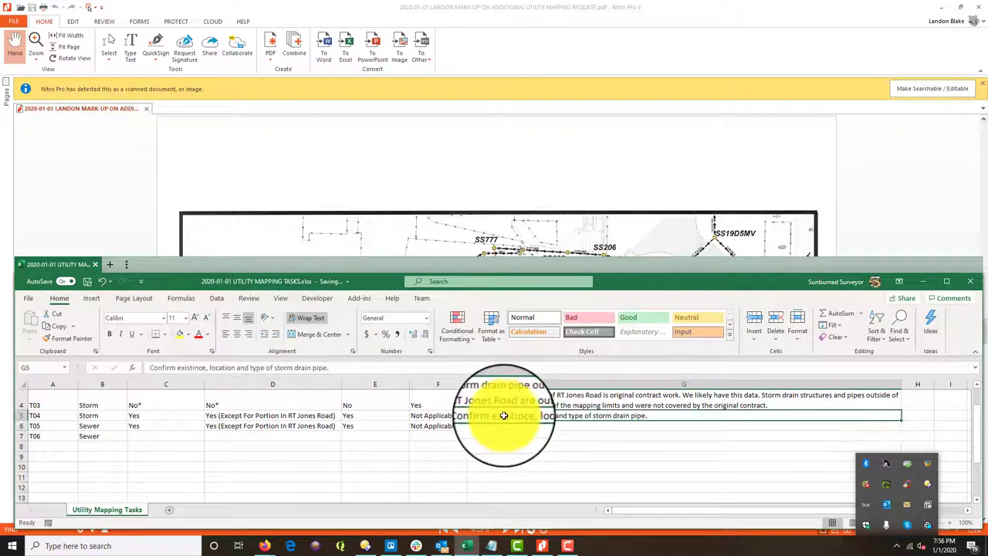
{"action": "key", "text": "ctrl+c"}
{"action": "double_click", "coordinate": [610, 426]}
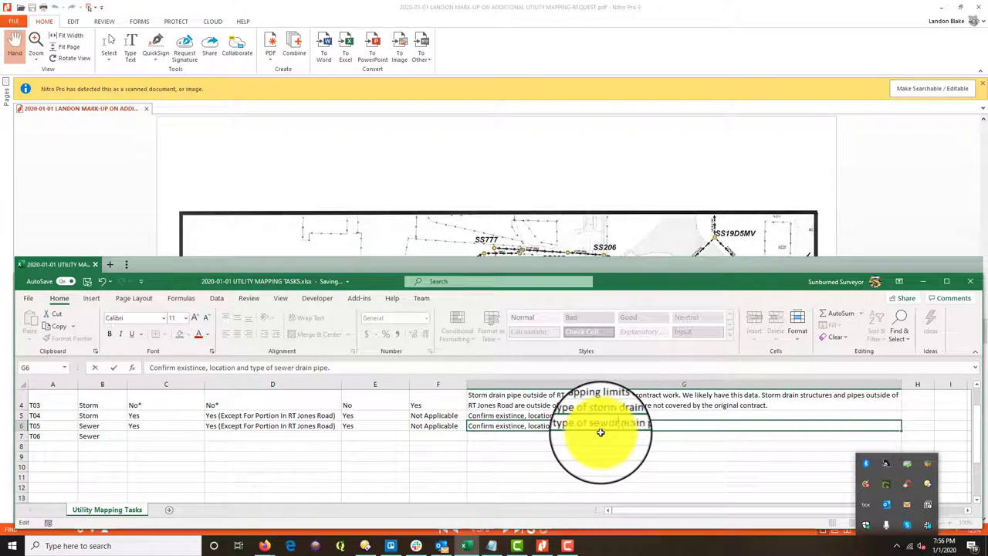
{"action": "left_click", "coordinate": [589, 455]}
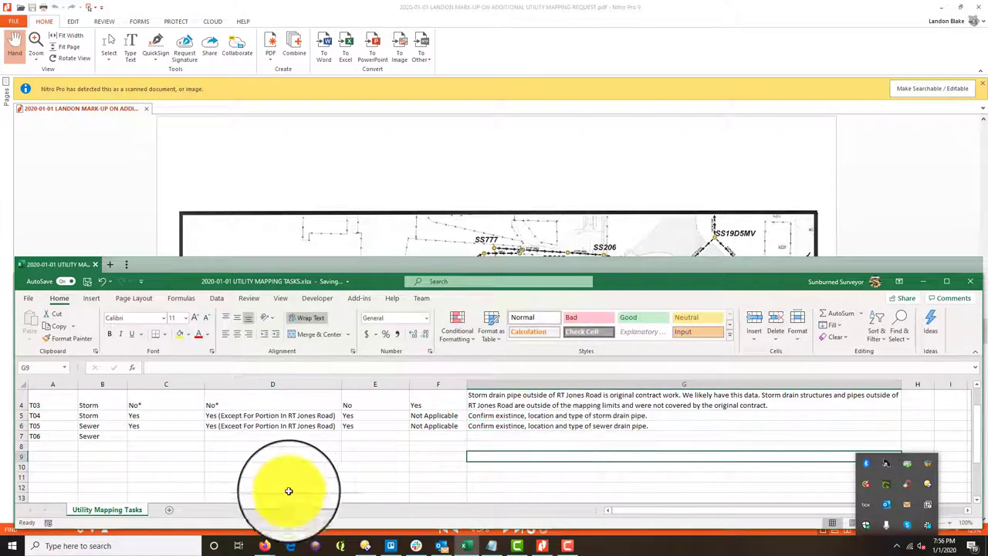
- Examine the T5 and T6 sewer notes on page 4 of the PDF and return to the Excel task list
{"action": "left_click", "coordinate": [598, 199]}
{"action": "scroll", "coordinate": [595, 302], "scroll_direction": "down", "scroll_amount": 5}
{"action": "left_click_drag", "start_coordinate": [595, 397], "coordinate": [605, 122]}
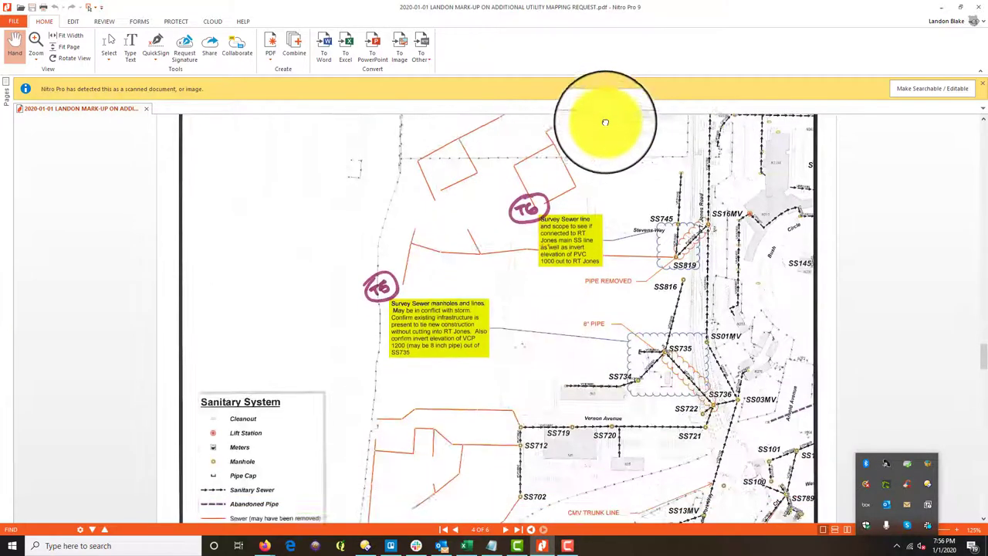
{"action": "left_click", "coordinate": [465, 547]}
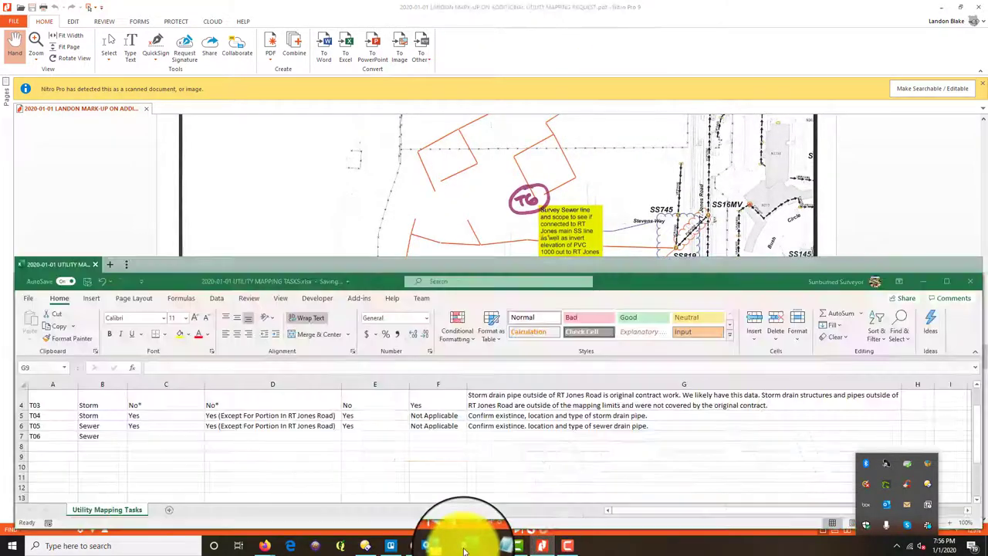
{"action": "left_click_drag", "start_coordinate": [684, 206], "coordinate": [684, 176]}
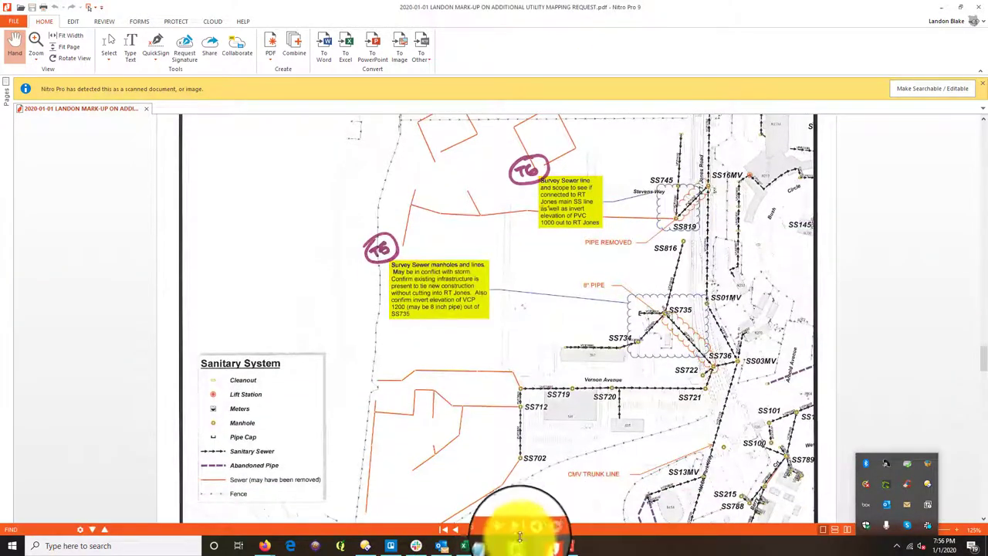
{"action": "left_click", "coordinate": [465, 546]}
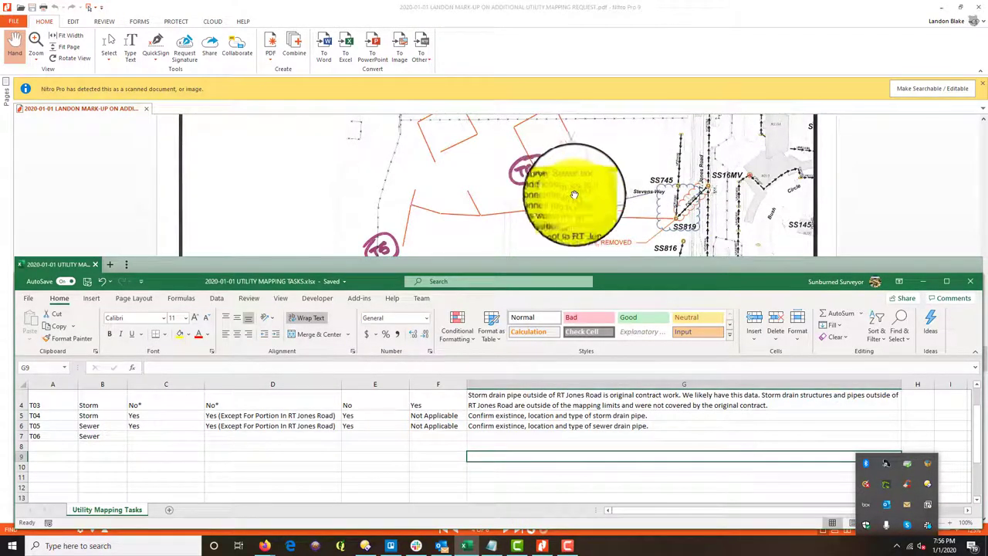
- Copy the T05 description, "Confirm existince, location and type of sewer drain pipe.", into the T06 row
{"action": "left_click", "coordinate": [627, 426]}
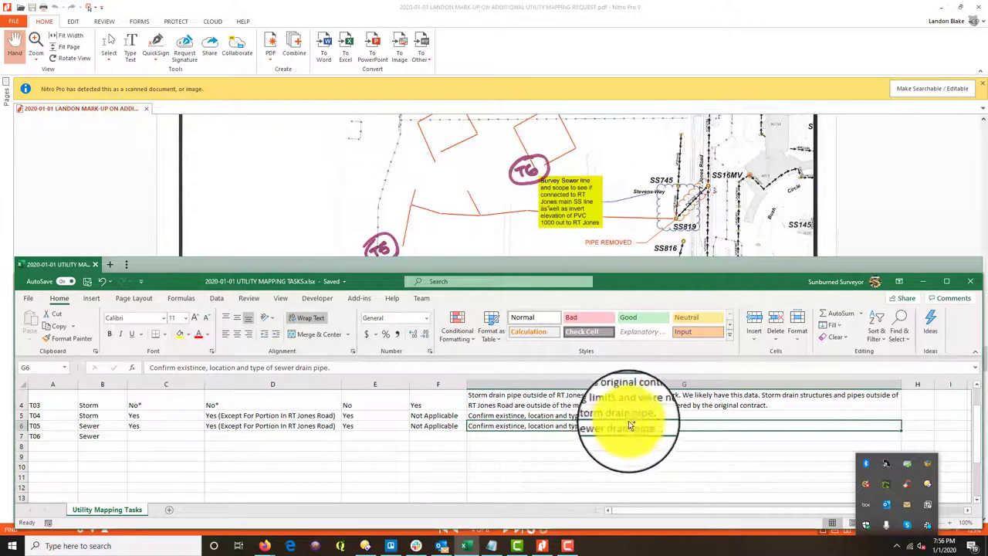
{"action": "key", "text": "ctrl+c"}
{"action": "left_click", "coordinate": [580, 437]}
{"action": "key", "text": "ctrl+v"}
{"action": "key", "text": "Down"}
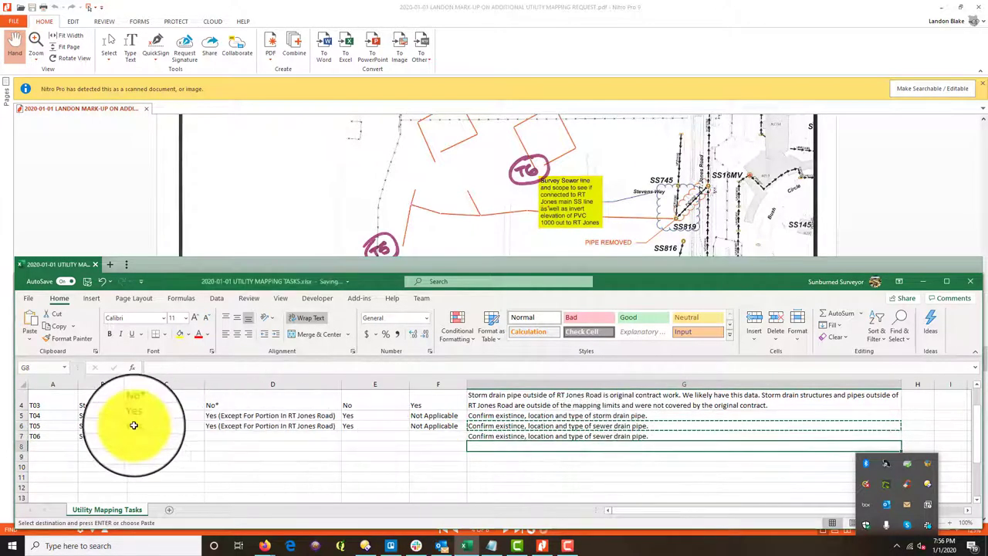
- Rename task T06 as T06A and add a T06B row beneath it with Sewer as the utility type
{"action": "double_click", "coordinate": [54, 436]}
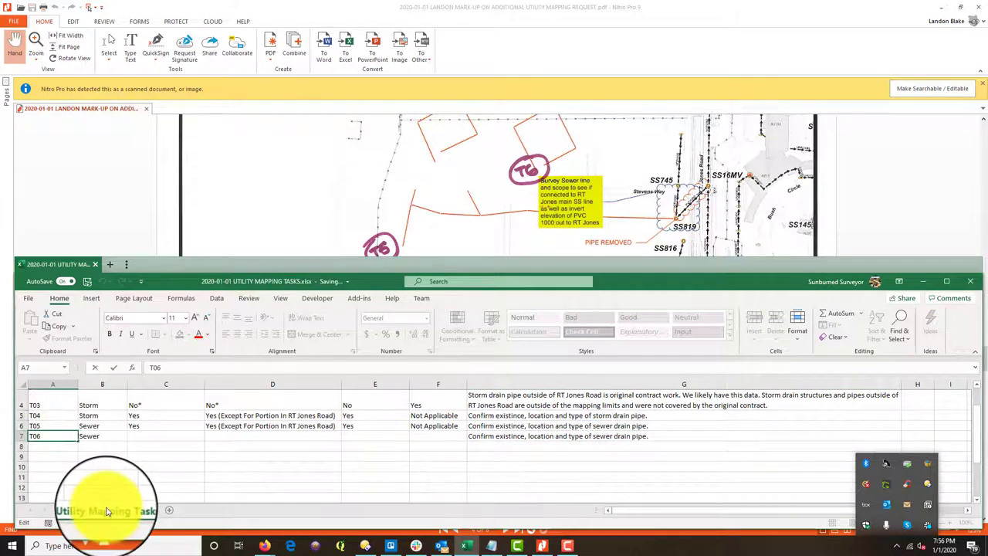
{"action": "key", "text": "Return"}
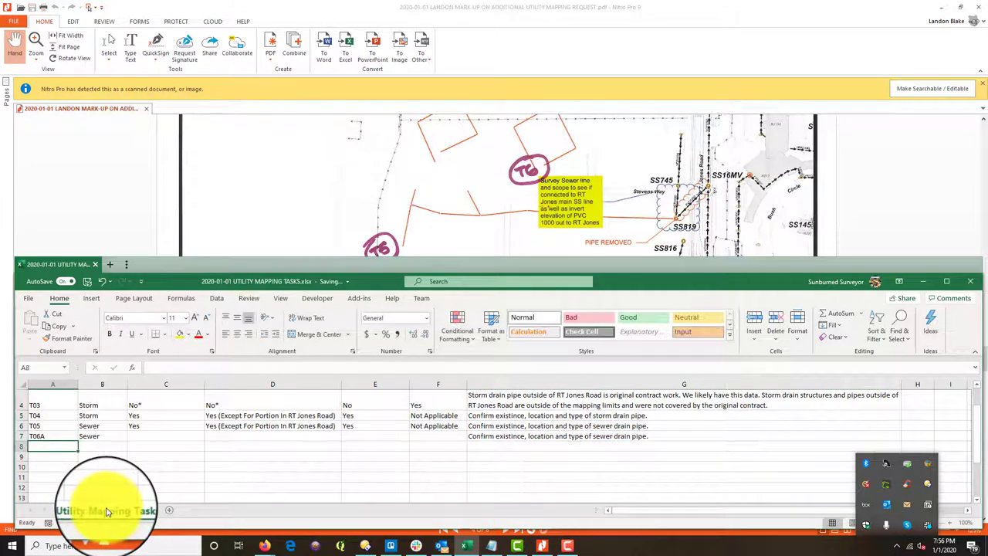
{"action": "type", "text": "T06B"}
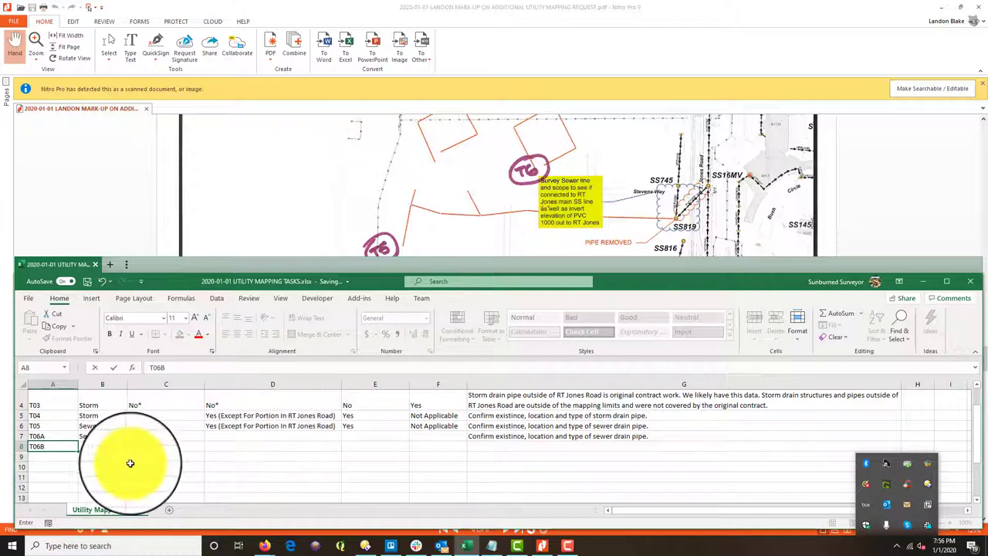
{"action": "left_click", "coordinate": [91, 437]}
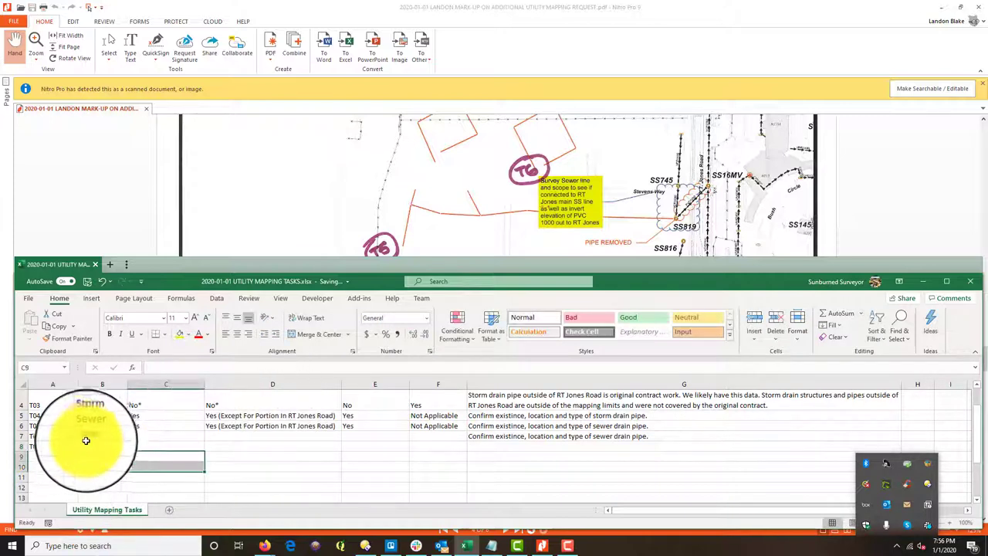
{"action": "key", "text": "ctrl+c"}
{"action": "key", "text": "Down"}
{"action": "key", "text": "ctrl+v"}
- For T06A, enter Yes for Original Contract Work and "Yes (Except For Portion In RT Jones Road)" for Within Mapping Limits
{"action": "left_click", "coordinate": [166, 436]}
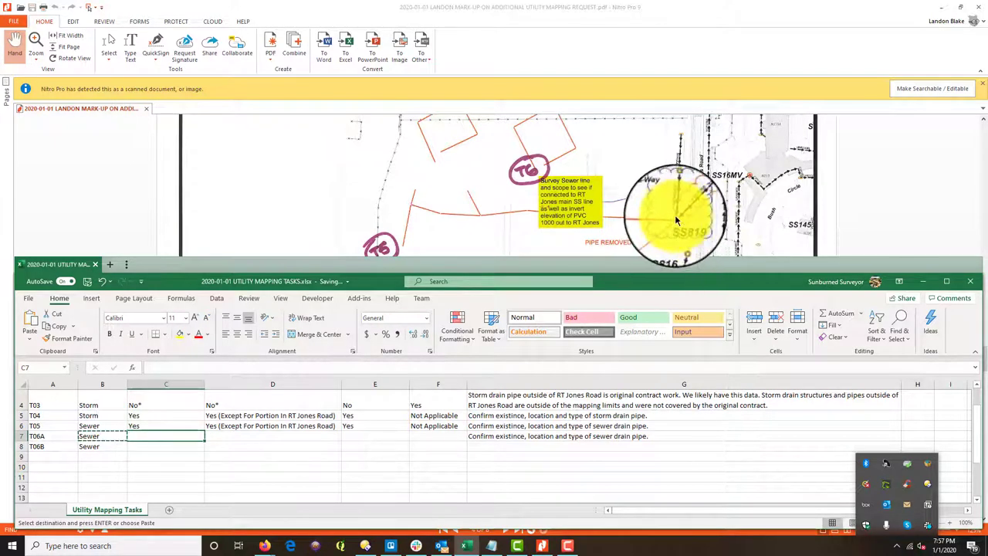
{"action": "left_click", "coordinate": [165, 446]}
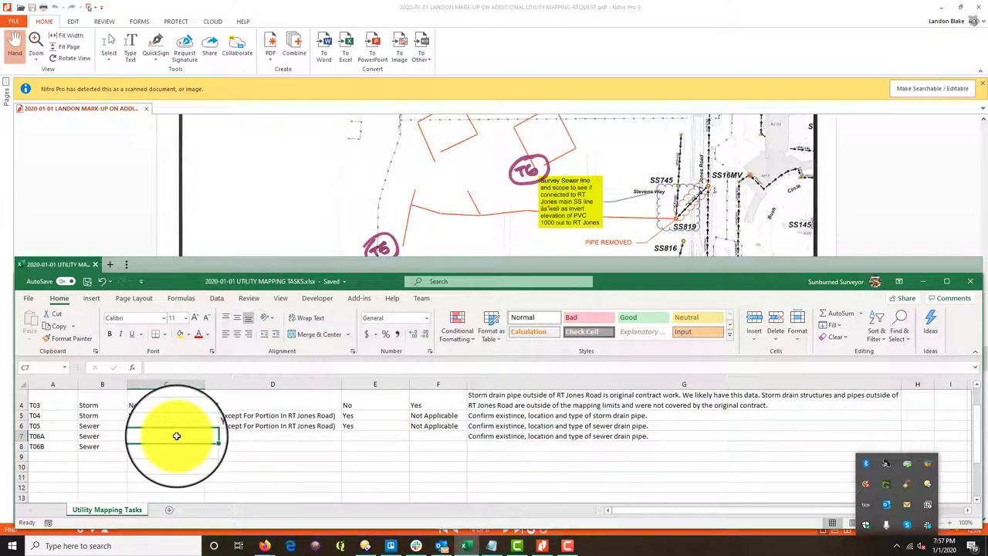
{"action": "type", "text": "Yes"}
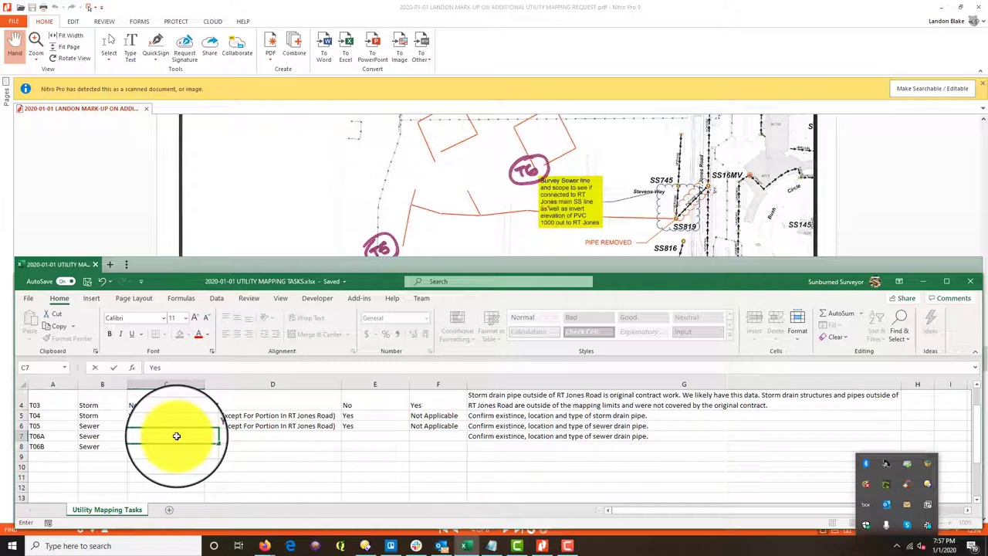
{"action": "key", "text": "Return"}
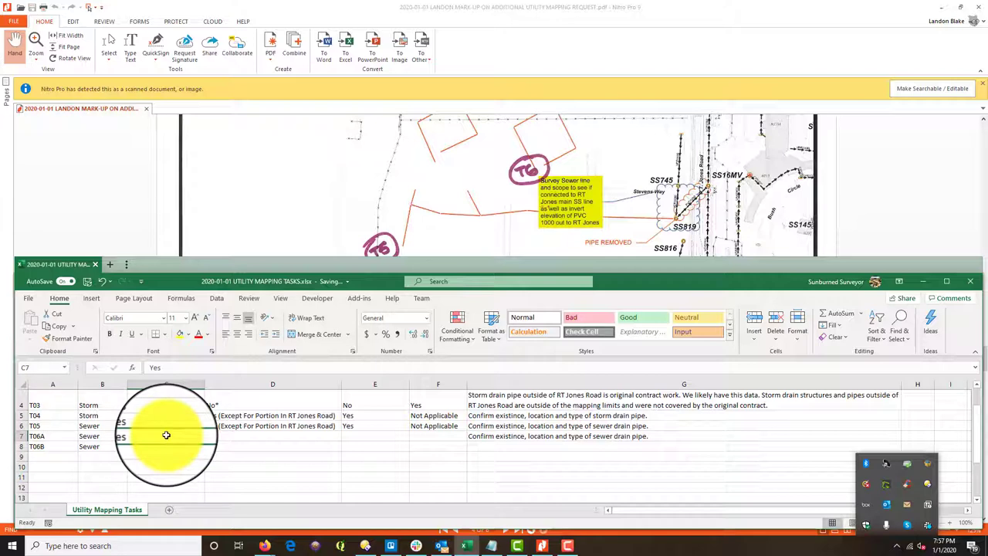
{"action": "key", "text": "Right"}
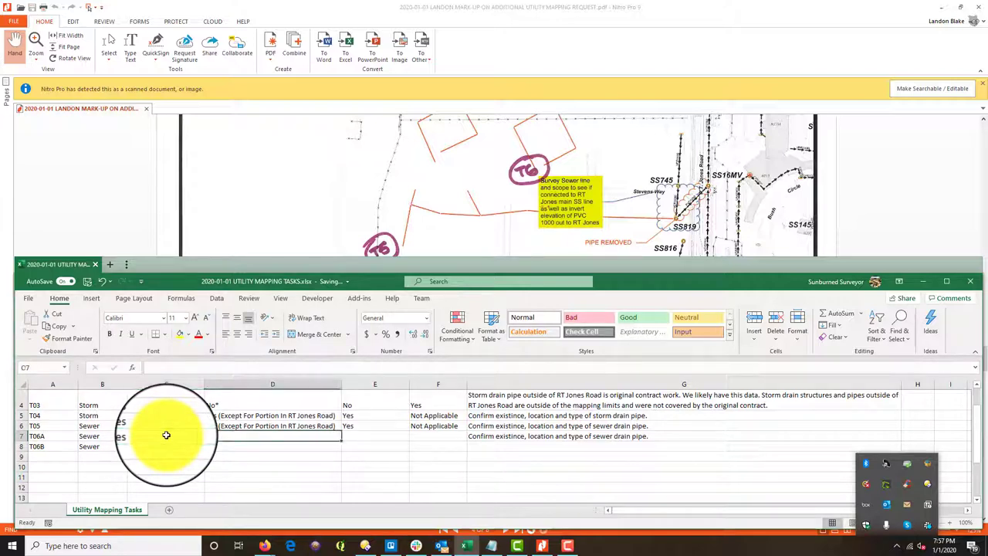
{"action": "type", "text": "Y"}
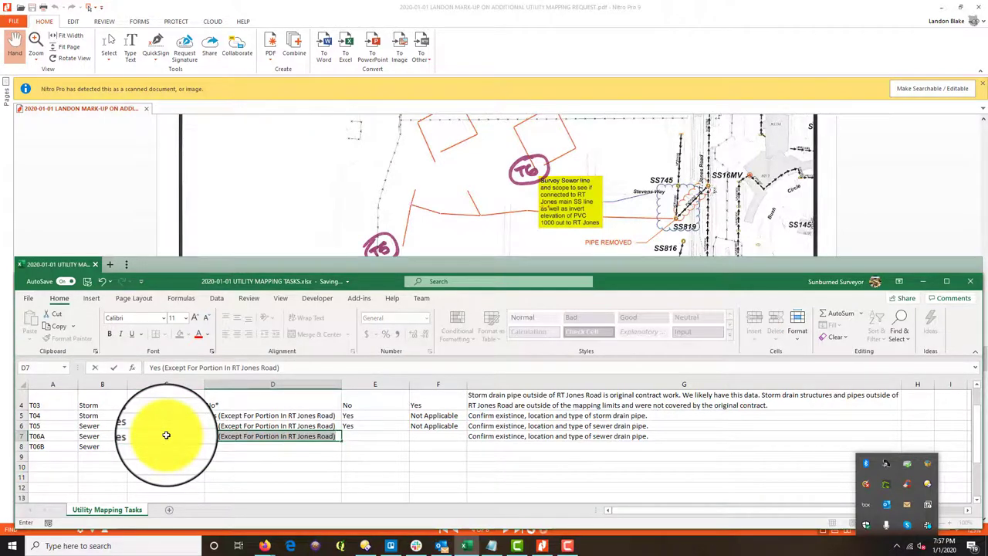
{"action": "key", "text": "Tab"}
- Enter Yes for Field Data Obtained and Not Applicable for In-House in the T06A row
{"action": "scroll", "coordinate": [216, 425], "scroll_direction": "up", "scroll_amount": 1}
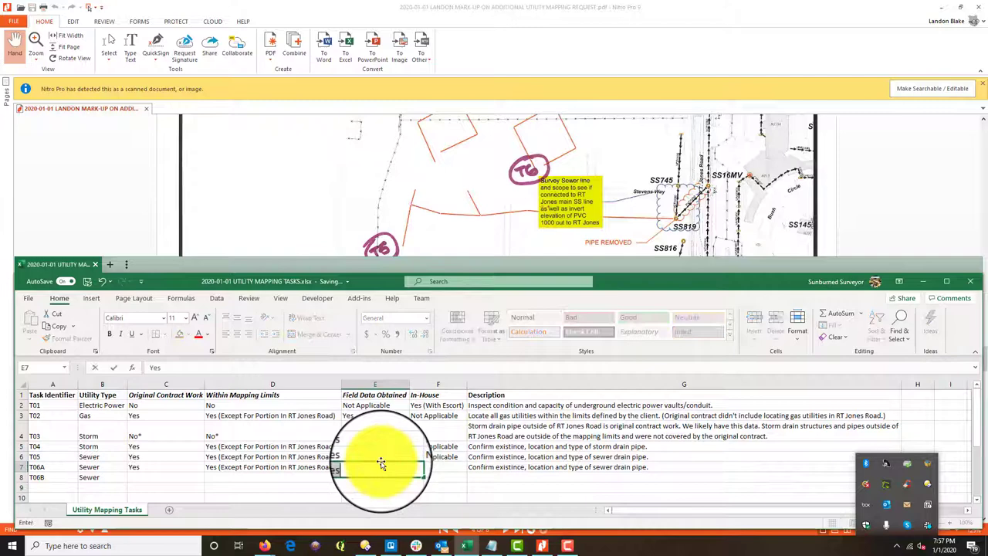
{"action": "key", "text": "Tab"}
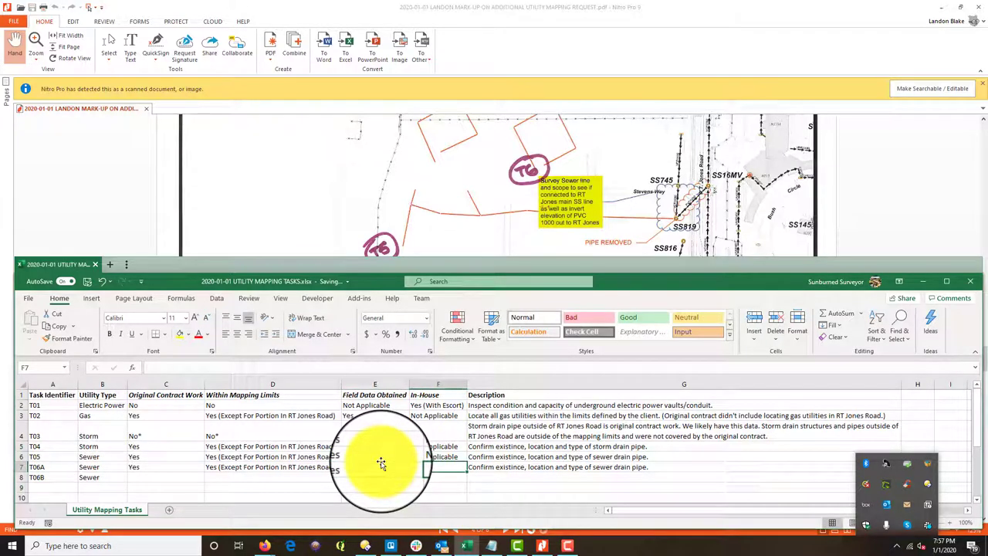
{"action": "type", "text": "Not Applicable"}
{"action": "key", "text": "Tab"}
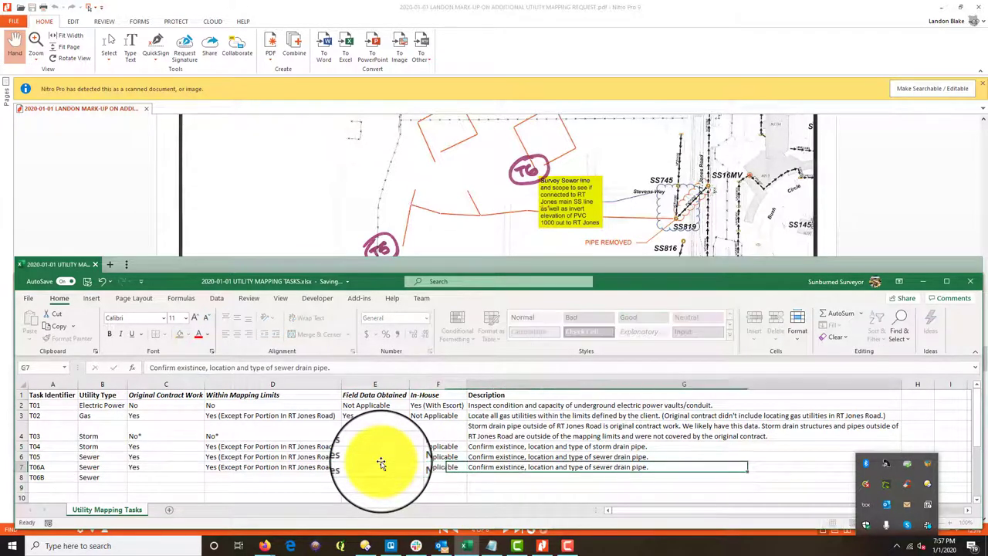
- Enter "Clean and perform CCTV pipe inspection of sewer pipe." as the description of T06B
{"action": "scroll", "coordinate": [447, 386], "scroll_direction": "down", "scroll_amount": 1}
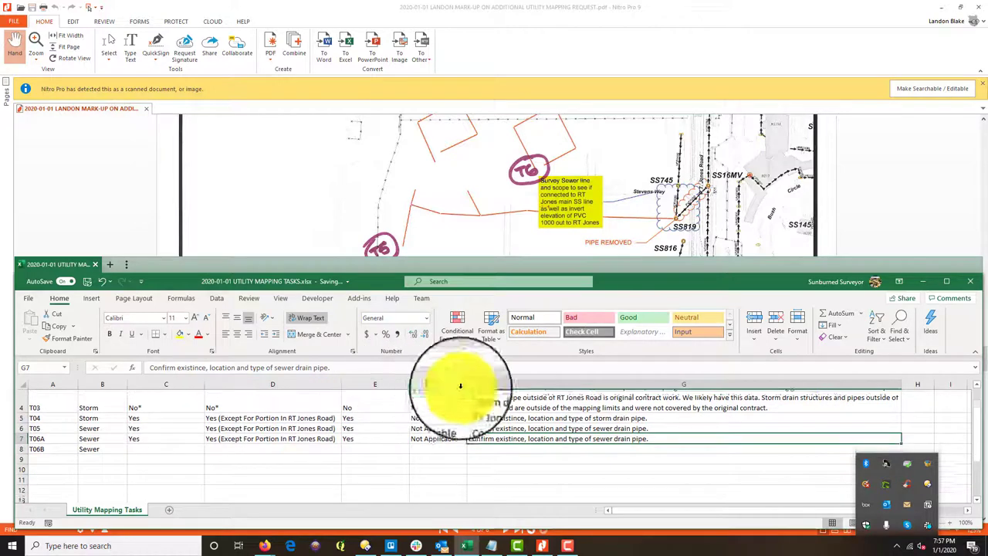
{"action": "left_click", "coordinate": [516, 447]}
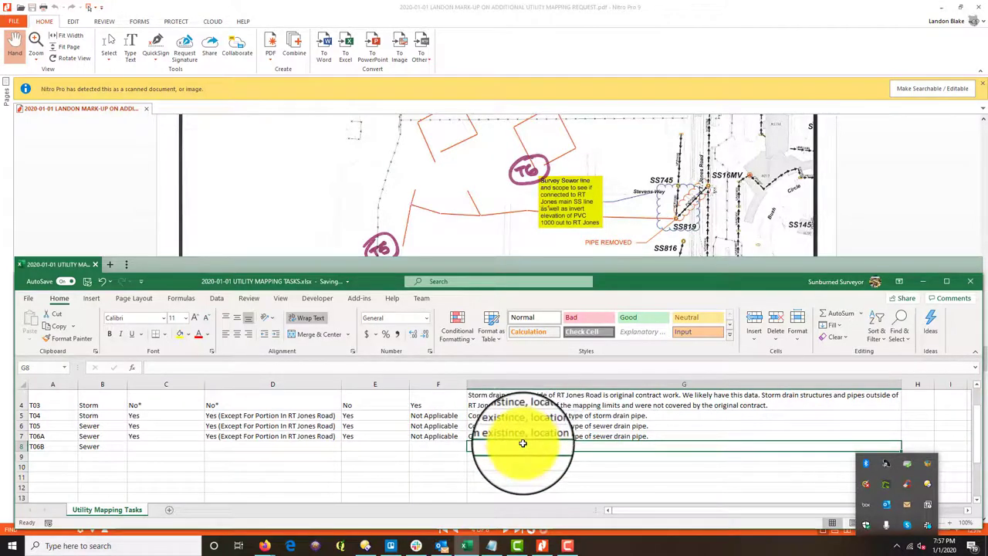
{"action": "type", "text": "P"}
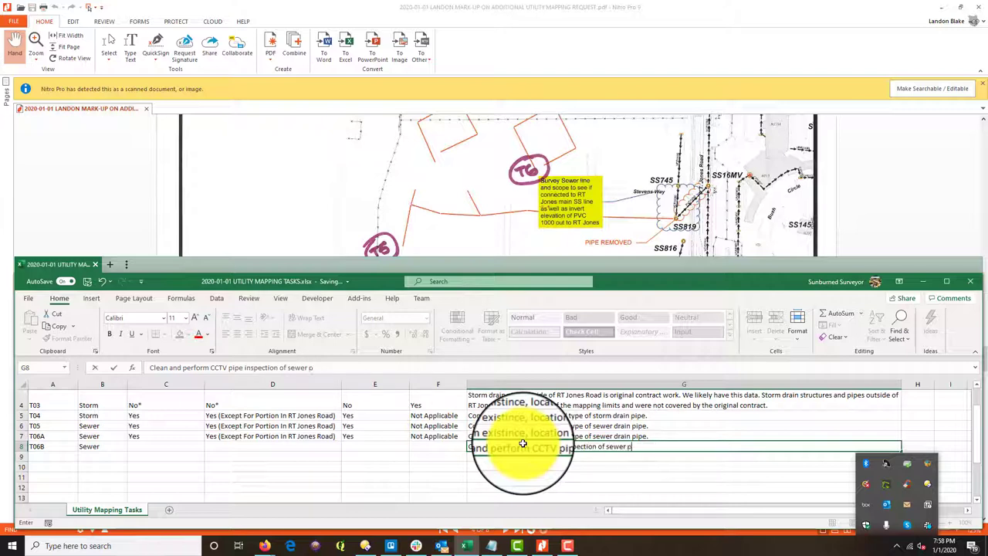
- For T06B, enter No for Original Contract Work and copy T06A's Within Mapping Limits value into the row
{"action": "key", "text": "Left"}
{"action": "key", "text": "Left"}
{"action": "key", "text": "Left"}
{"action": "key", "text": "Left"}
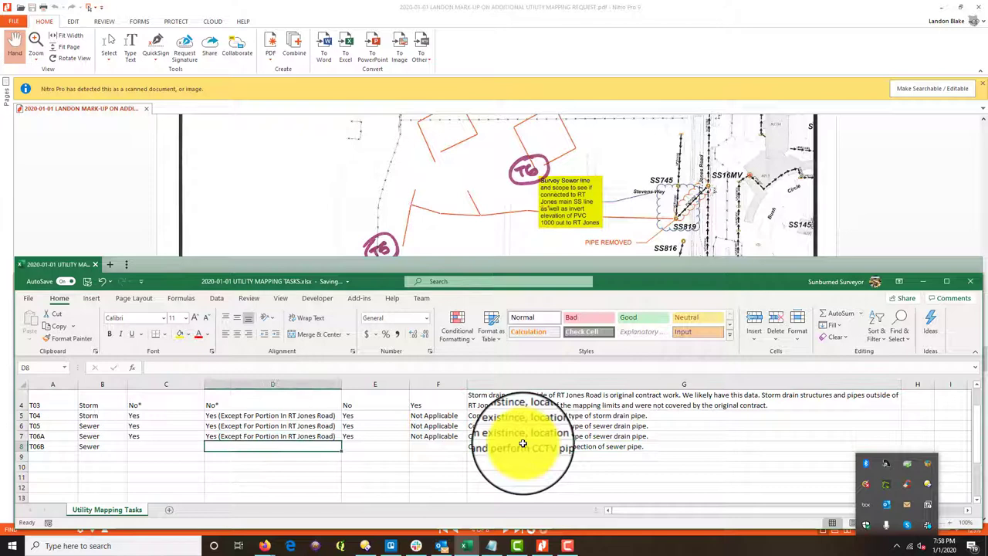
{"action": "type", "text": "No"}
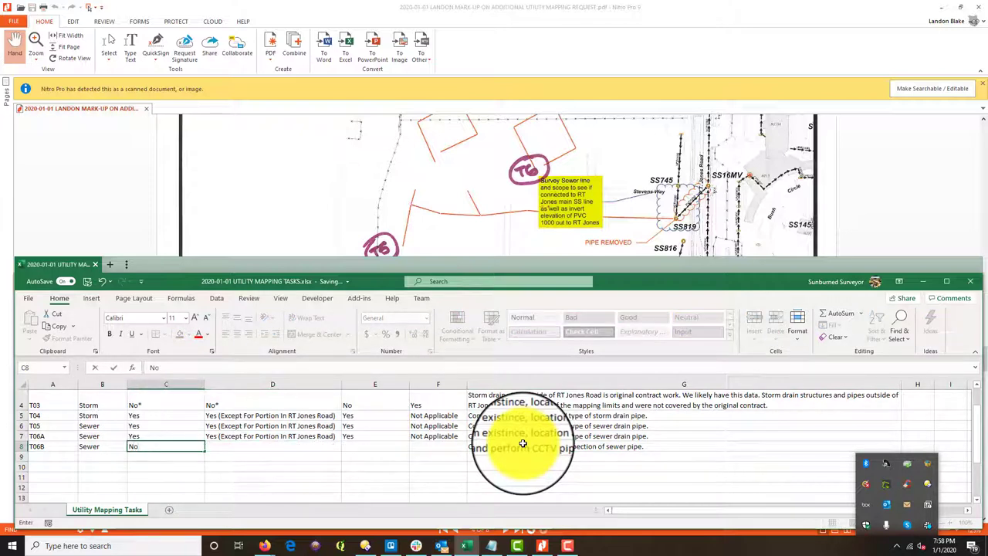
{"action": "key", "text": "Tab"}
{"action": "key", "text": "Up"}
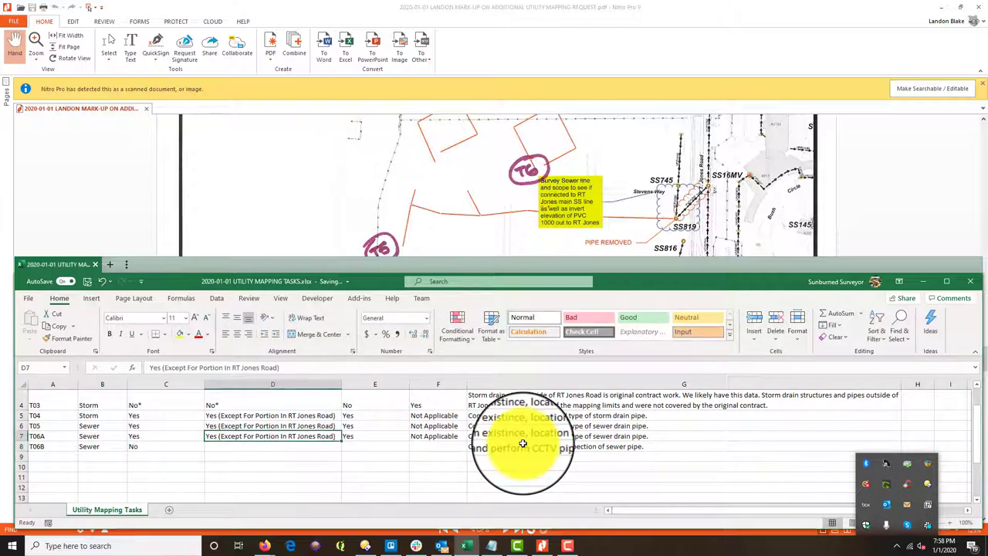
{"action": "key", "text": "ctrl+c"}
{"action": "key", "text": "Down"}
{"action": "key", "text": "ctrl+v"}
{"action": "key", "text": "Tab"}
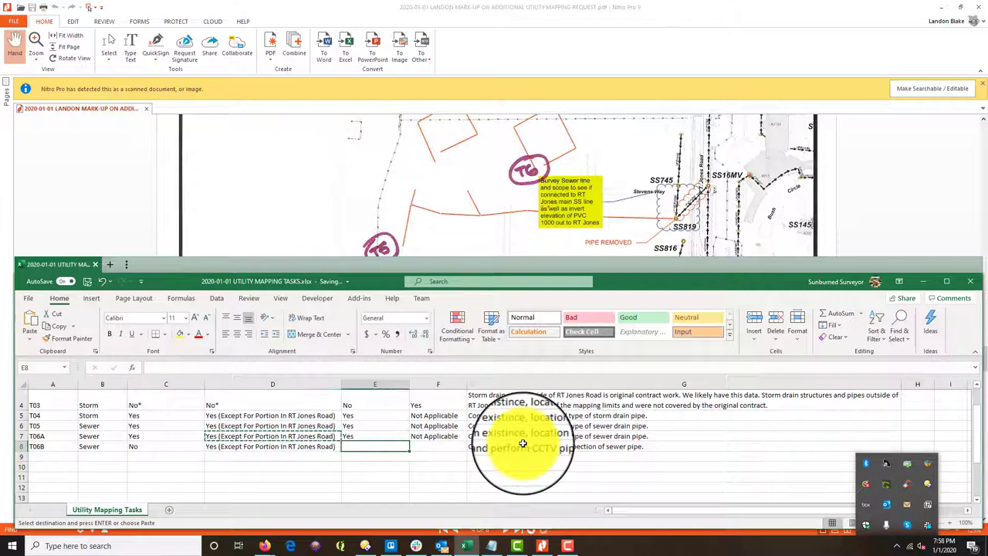
{"action": "key", "text": "Escape"}
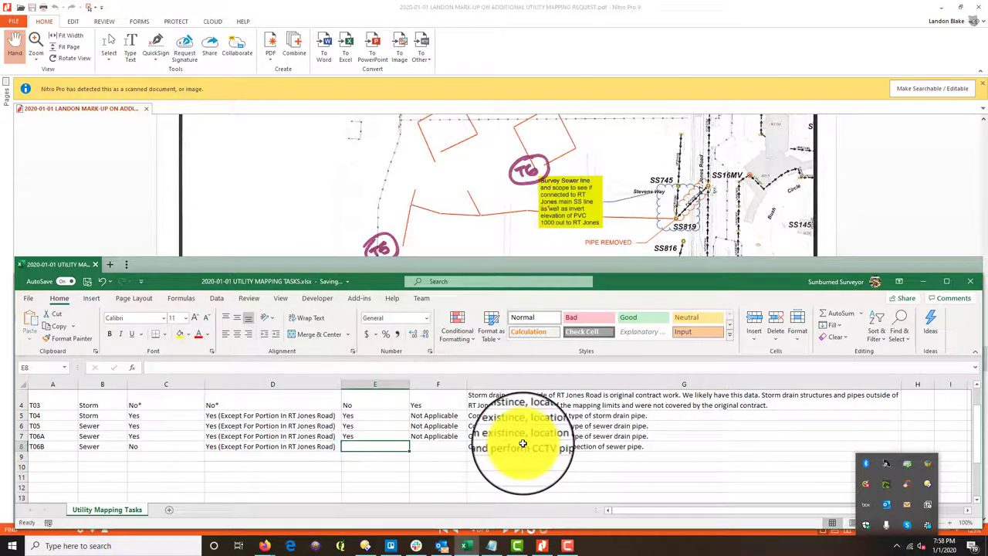
- Enter No for both Field Data Obtained and In-House in the T06B row
{"action": "type", "text": "N"}
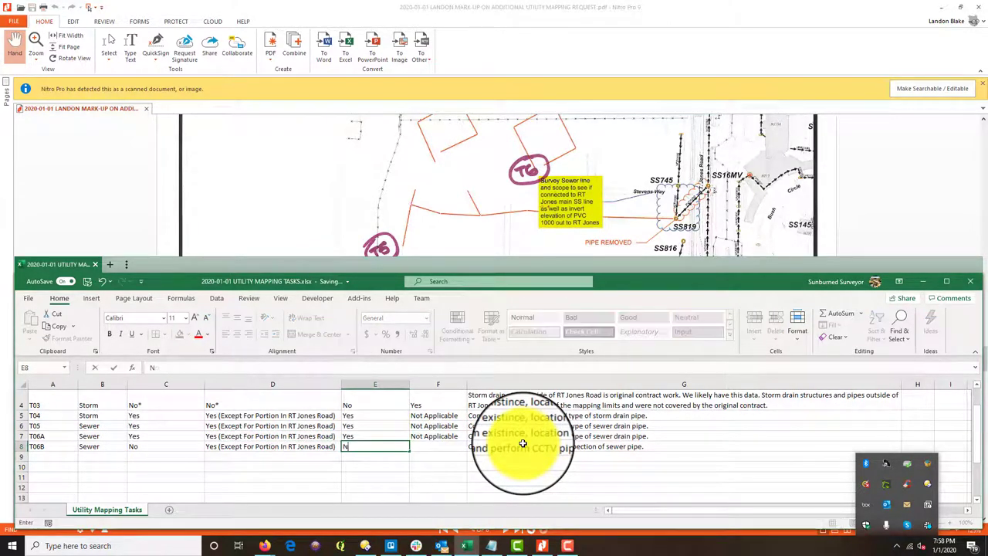
{"action": "type", "text": "o"}
{"action": "key", "text": "Tab"}
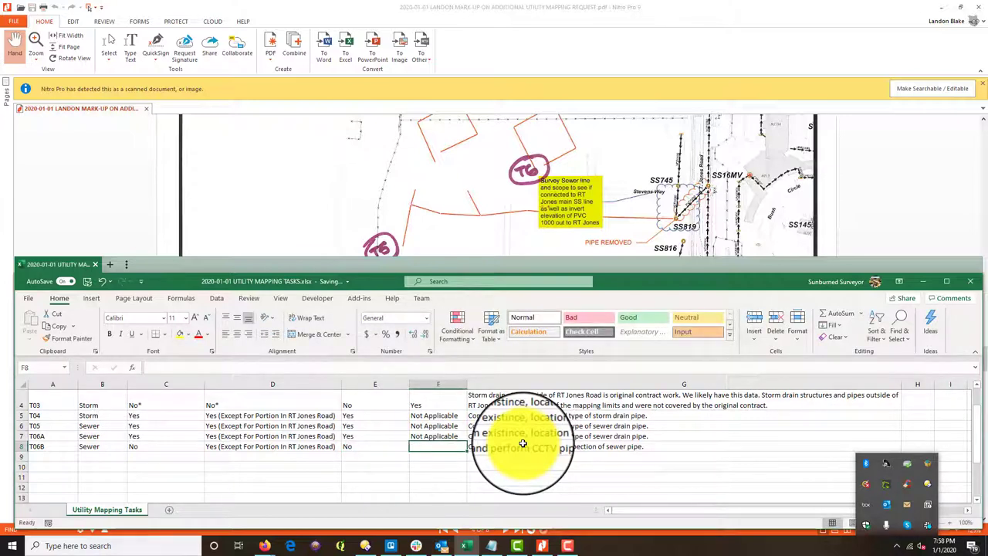
{"action": "type", "text": "N"}
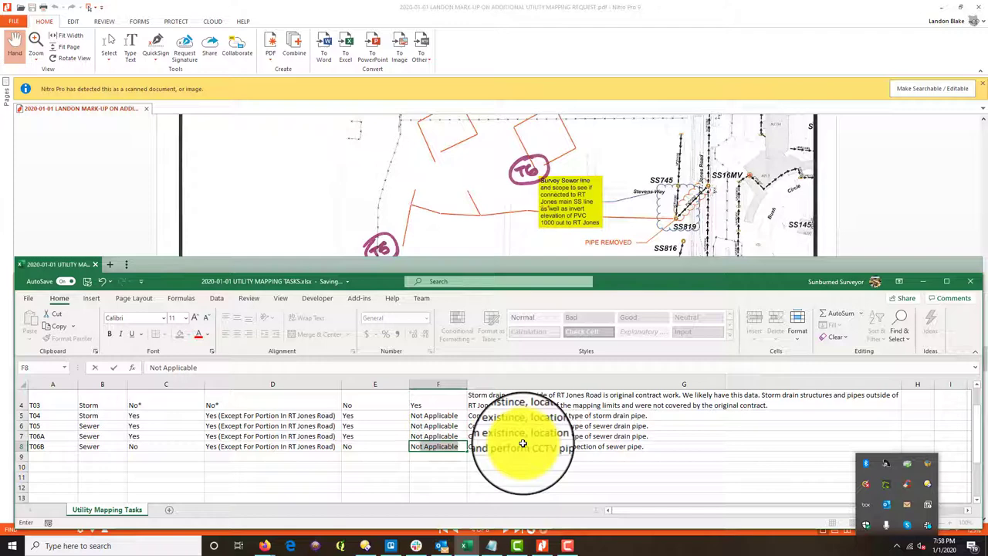
{"action": "type", "text": "o"}
{"action": "key", "text": "Delete"}
{"action": "key", "text": "Return"}
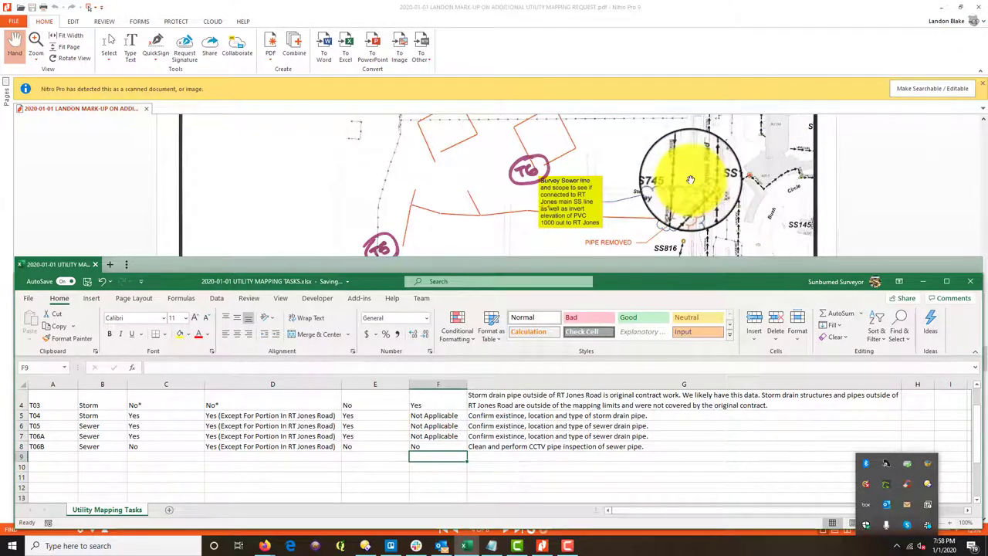
- Switch to the PDF and examine the T7 and T8 water mark-ups on page 5
{"action": "left_click", "coordinate": [657, 172]}
{"action": "scroll", "coordinate": [655, 210], "scroll_direction": "down", "scroll_amount": 1}
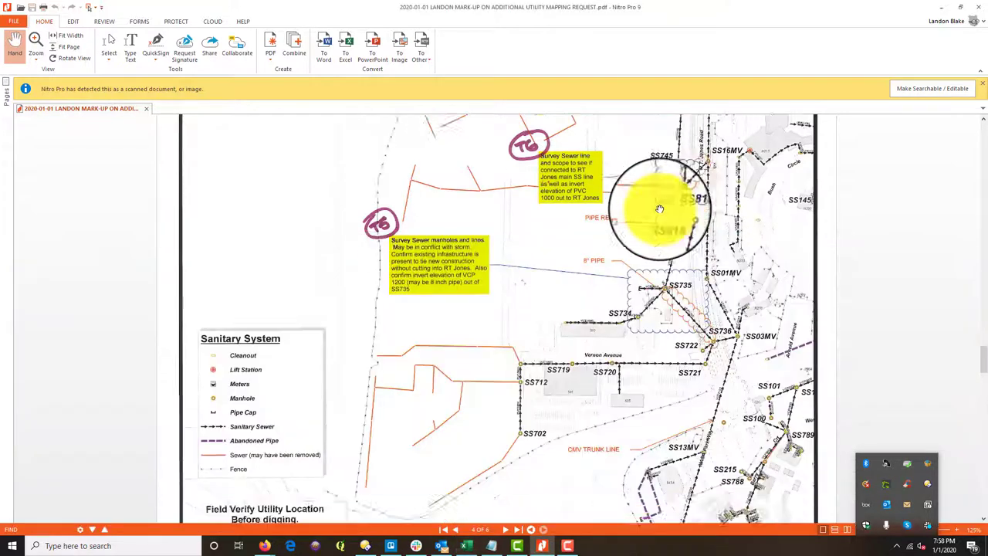
{"action": "scroll", "coordinate": [662, 238], "scroll_direction": "down", "scroll_amount": 2}
{"action": "scroll", "coordinate": [676, 278], "scroll_direction": "up", "scroll_amount": 2}
{"action": "scroll", "coordinate": [676, 279], "scroll_direction": "down", "scroll_amount": 1}
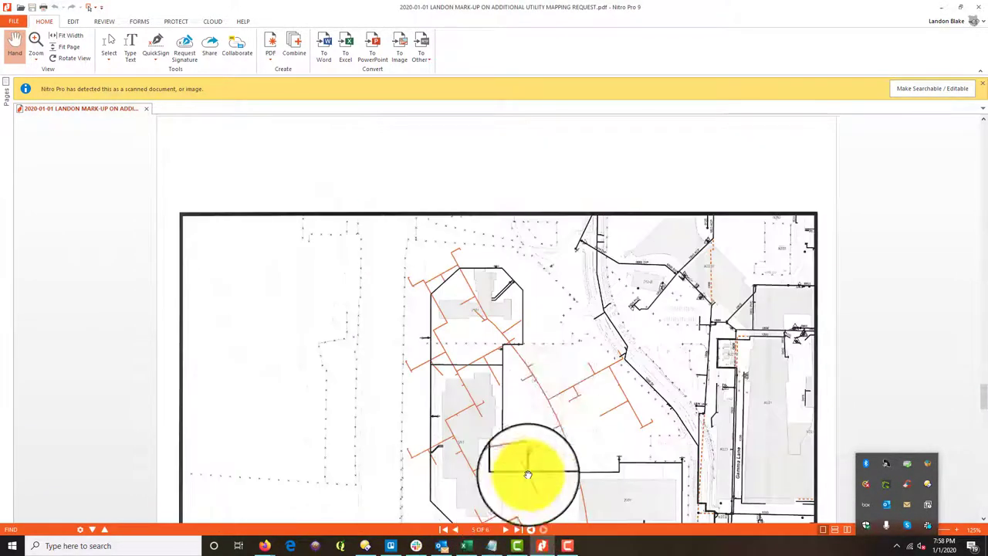
{"action": "left_click", "coordinate": [505, 530]}
{"action": "scroll", "coordinate": [559, 364], "scroll_direction": "down", "scroll_amount": 2}
{"action": "scroll", "coordinate": [610, 488], "scroll_direction": "down", "scroll_amount": 5}
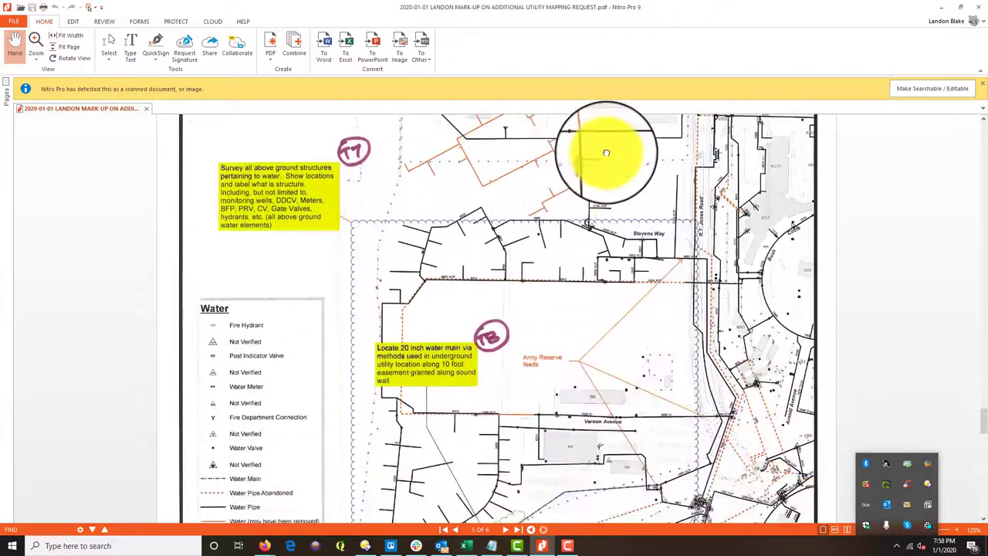
{"action": "scroll", "coordinate": [610, 266], "scroll_direction": "down", "scroll_amount": 3}
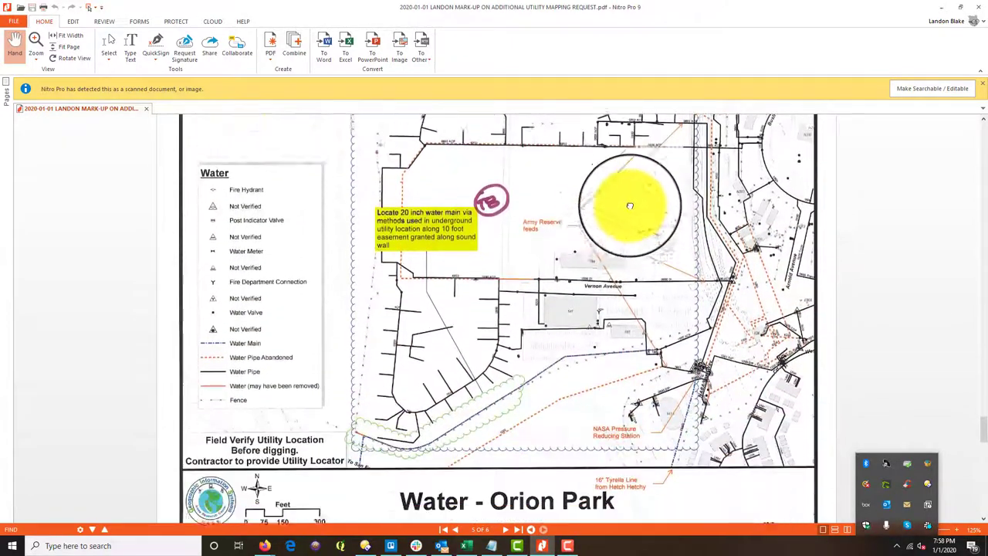
{"action": "scroll", "coordinate": [598, 278], "scroll_direction": "up", "scroll_amount": 2}
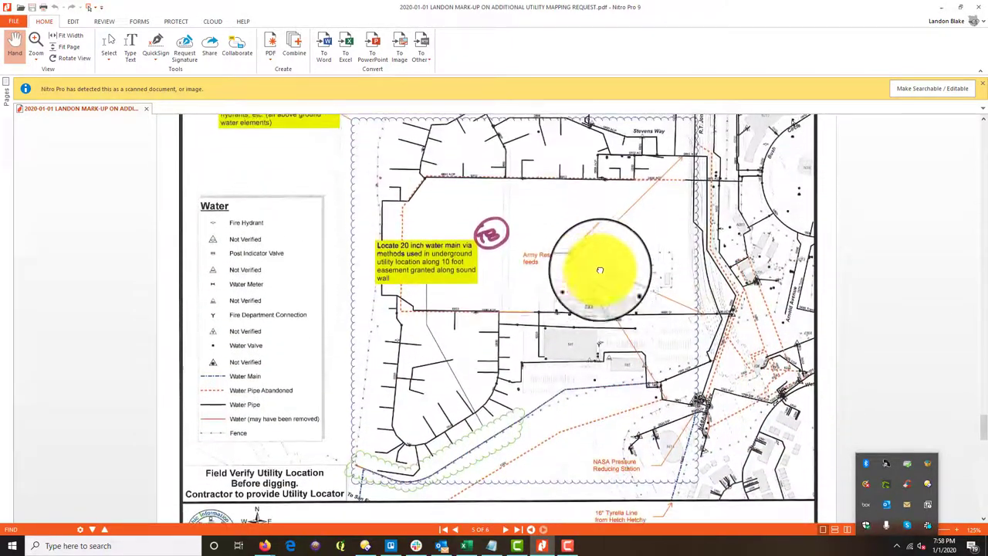
- Start a new row in the Excel task list with identifier T07 and utility type Water
{"action": "left_click", "coordinate": [466, 545]}
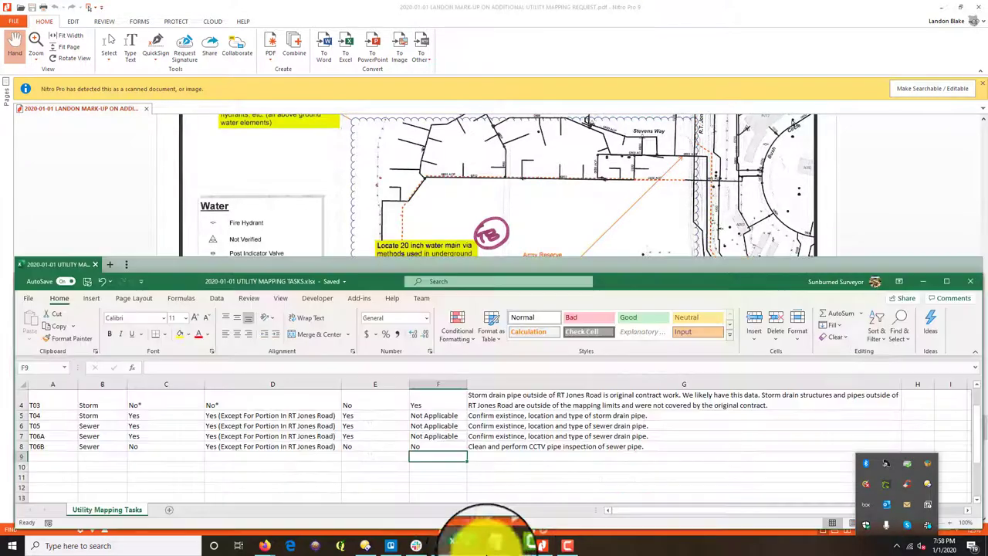
{"action": "left_click", "coordinate": [35, 456]}
{"action": "left_click", "coordinate": [539, 199]}
{"action": "left_click_drag", "start_coordinate": [523, 327], "coordinate": [525, 273]}
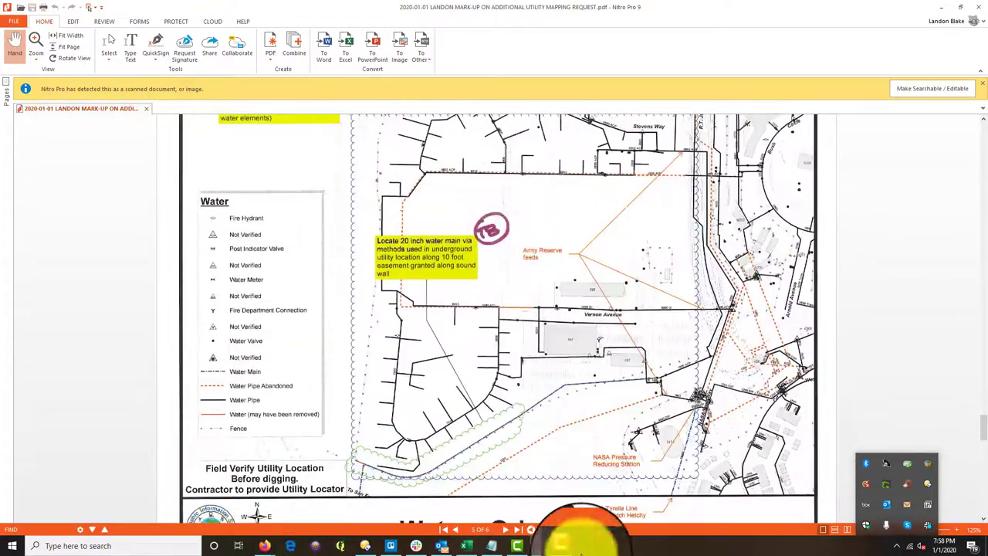
{"action": "left_click", "coordinate": [467, 545]}
{"action": "type", "text": "T07"}
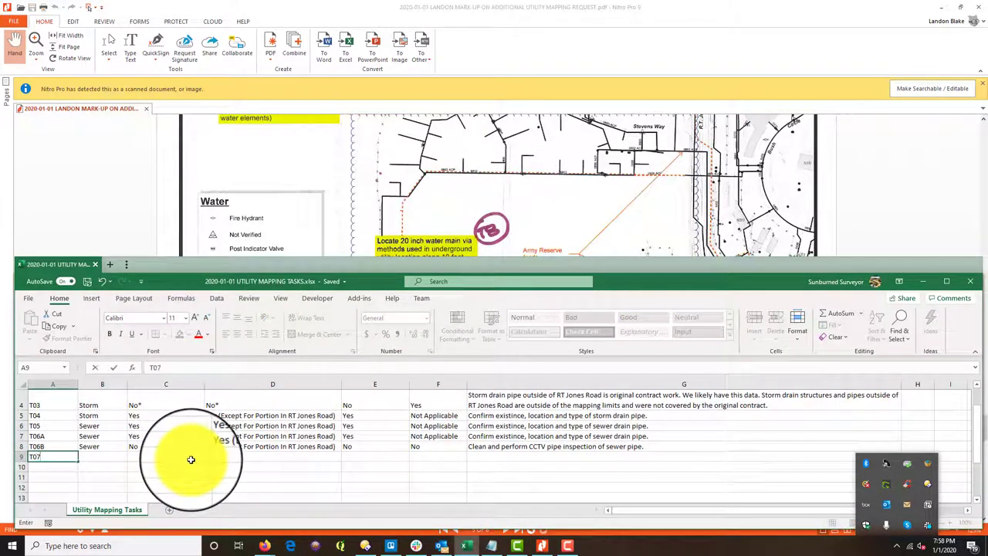
{"action": "key", "text": "Tab"}
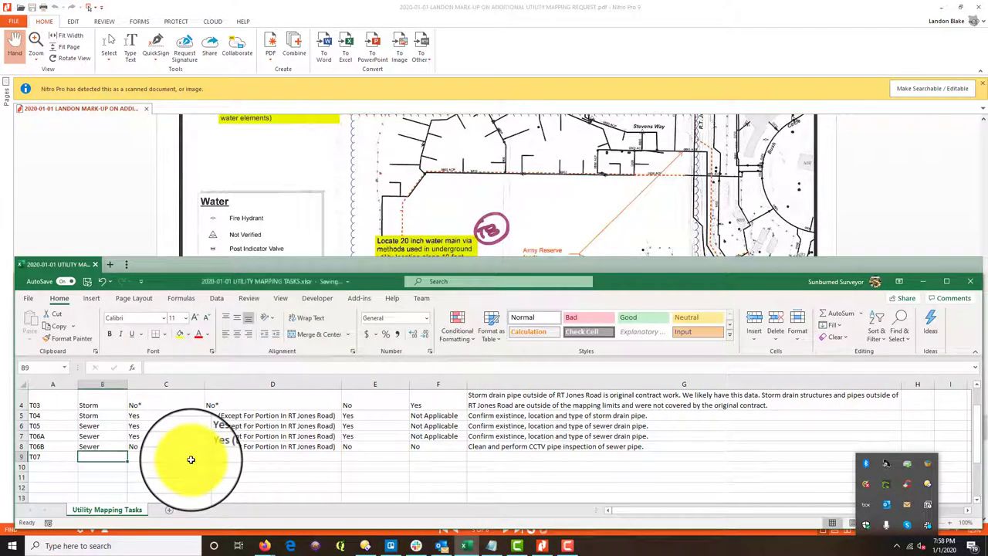
{"action": "type", "text": "Water"}
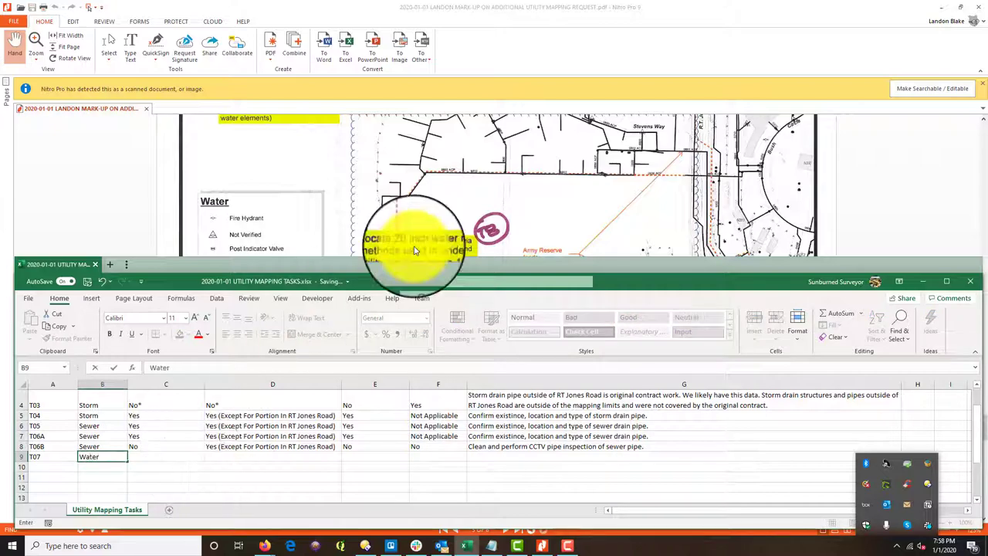
- Review the T7 and T8 water mark-ups in the PDF and enter Yes for T07's Original Contract Work
{"action": "left_click_drag", "start_coordinate": [441, 139], "coordinate": [441, 262]}
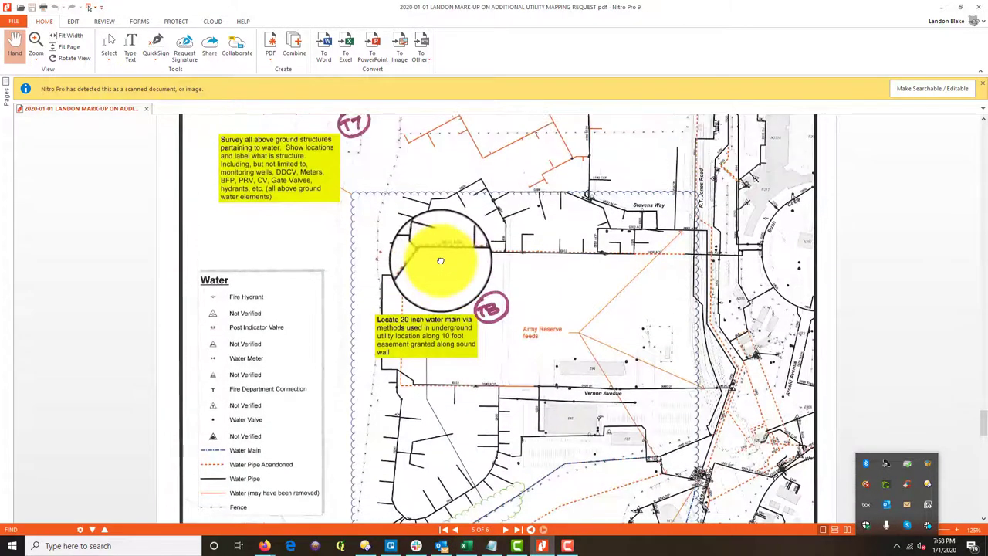
{"action": "scroll", "coordinate": [609, 373], "scroll_direction": "down", "scroll_amount": 3}
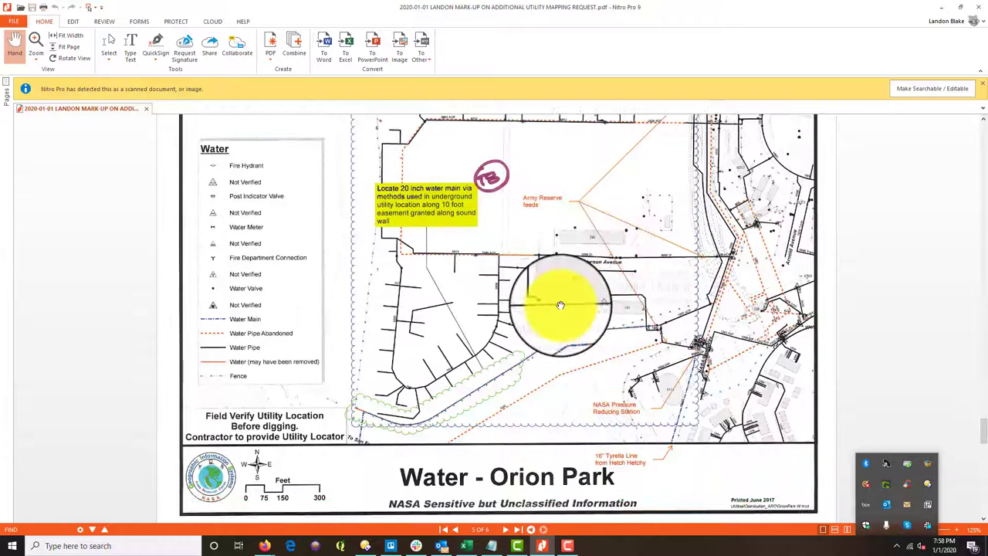
{"action": "left_click", "coordinate": [465, 546]}
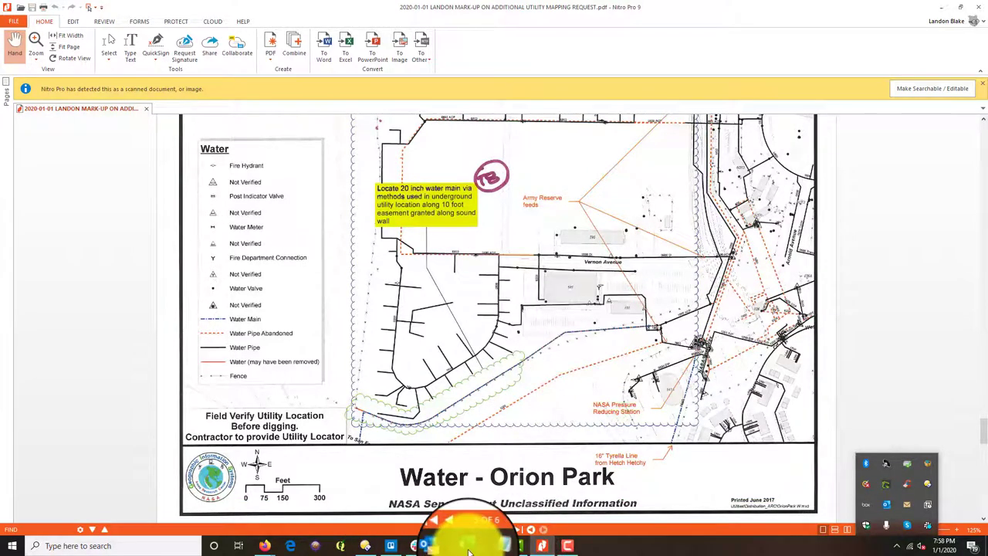
{"action": "left_click", "coordinate": [145, 457]}
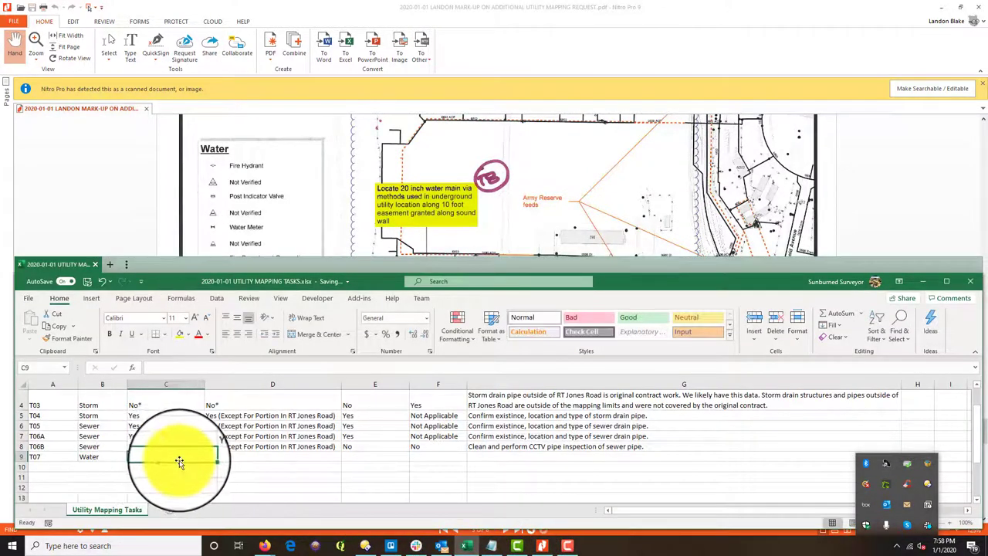
{"action": "type", "text": "Yes"}
{"action": "key", "text": "Tab"}
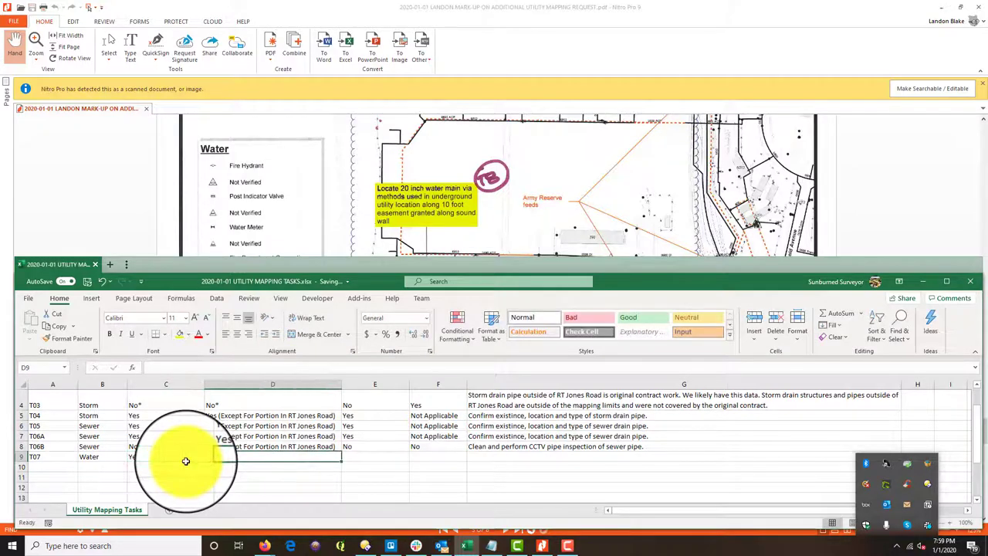
- Examine the extent of the clouded water area on page 5 of the PDF to judge whether T07 lies within the mapping limits
{"action": "scroll", "coordinate": [185, 459], "scroll_direction": "up", "scroll_amount": 1}
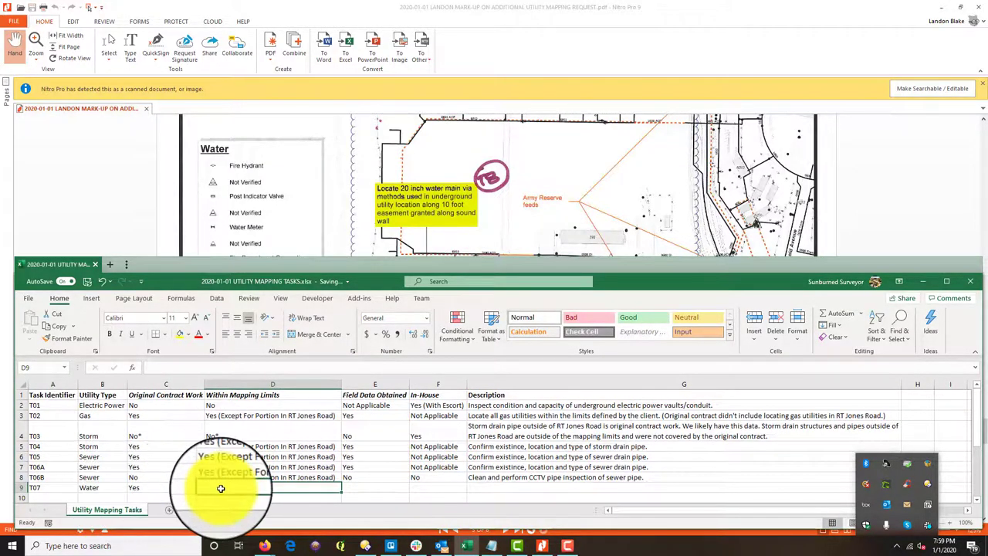
{"action": "type", "text": "Y"}
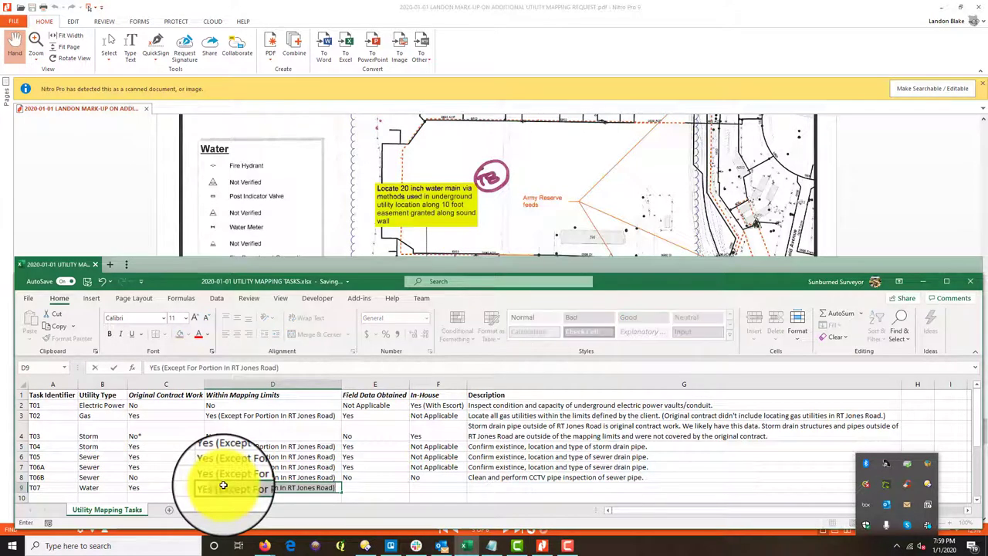
{"action": "left_click", "coordinate": [502, 238]}
{"action": "scroll", "coordinate": [695, 293], "scroll_direction": "down", "scroll_amount": 10}
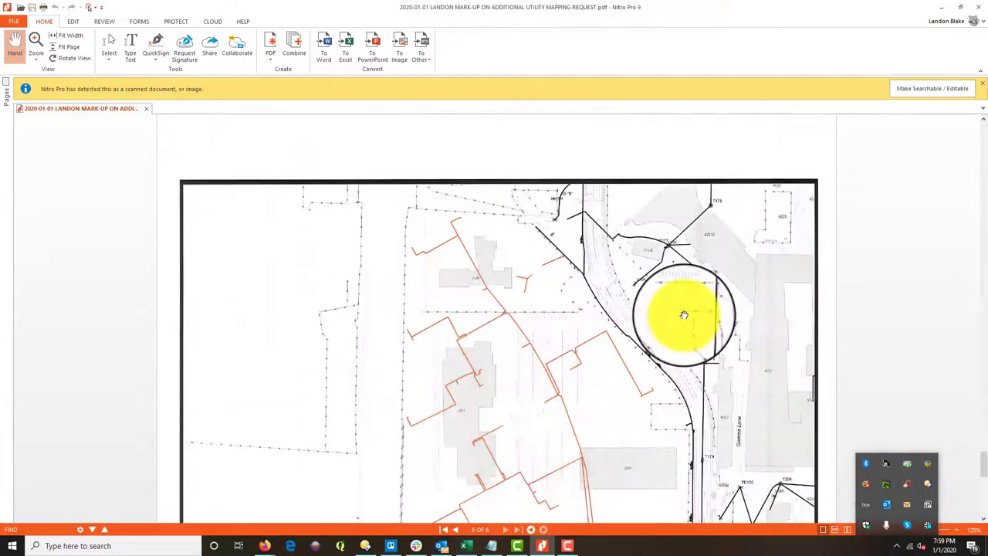
{"action": "scroll", "coordinate": [679, 308], "scroll_direction": "up", "scroll_amount": 5}
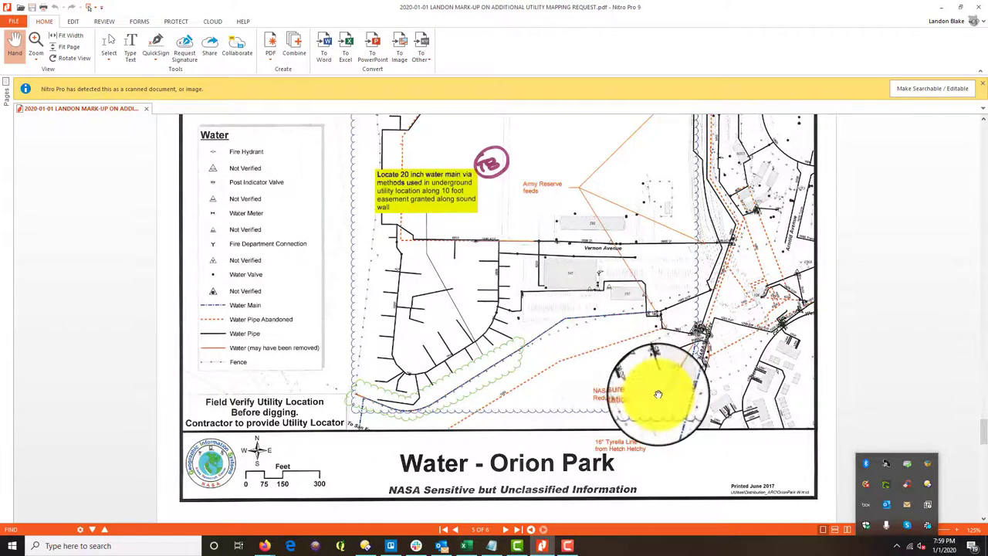
{"action": "scroll", "coordinate": [693, 374], "scroll_direction": "up", "scroll_amount": 3}
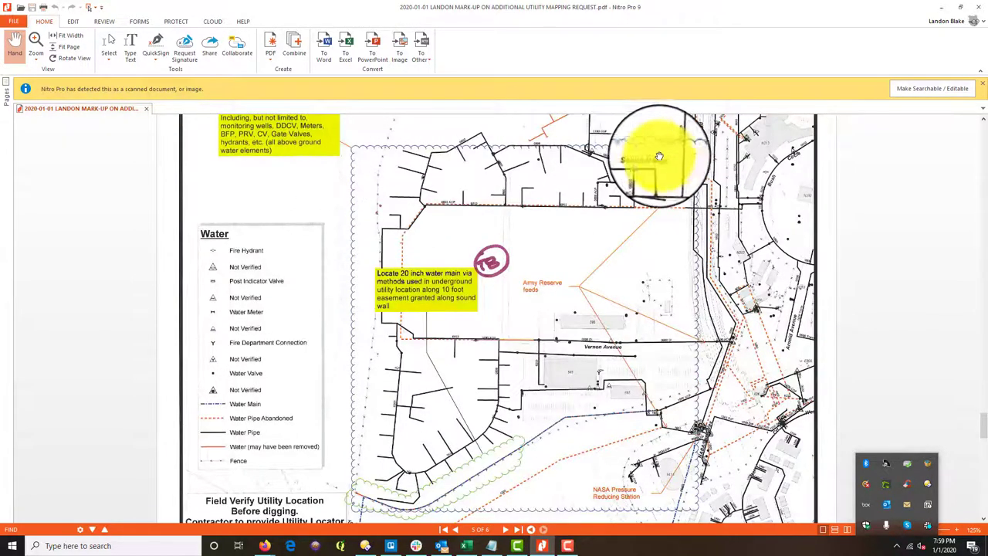
{"action": "scroll", "coordinate": [663, 177], "scroll_direction": "down", "scroll_amount": 2}
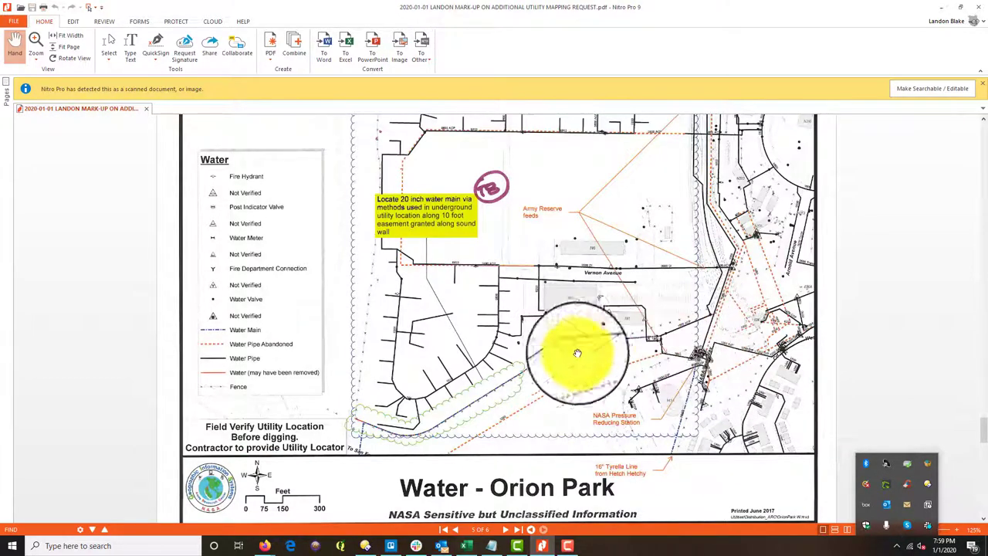
{"action": "scroll", "coordinate": [347, 260], "scroll_direction": "up", "scroll_amount": 2}
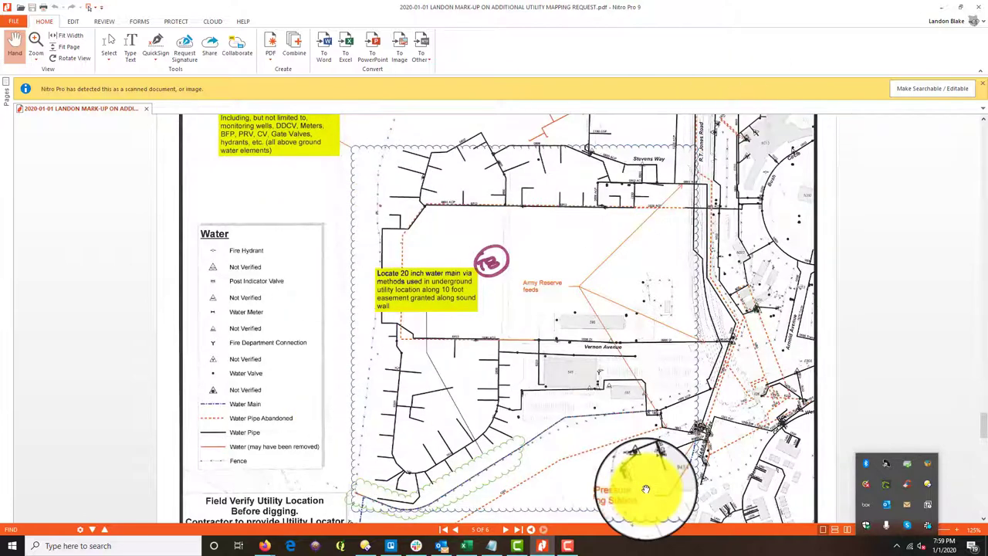
- Back in Excel, set T07's Within Mapping Limits value to "Partly*"
{"action": "left_click", "coordinate": [464, 548]}
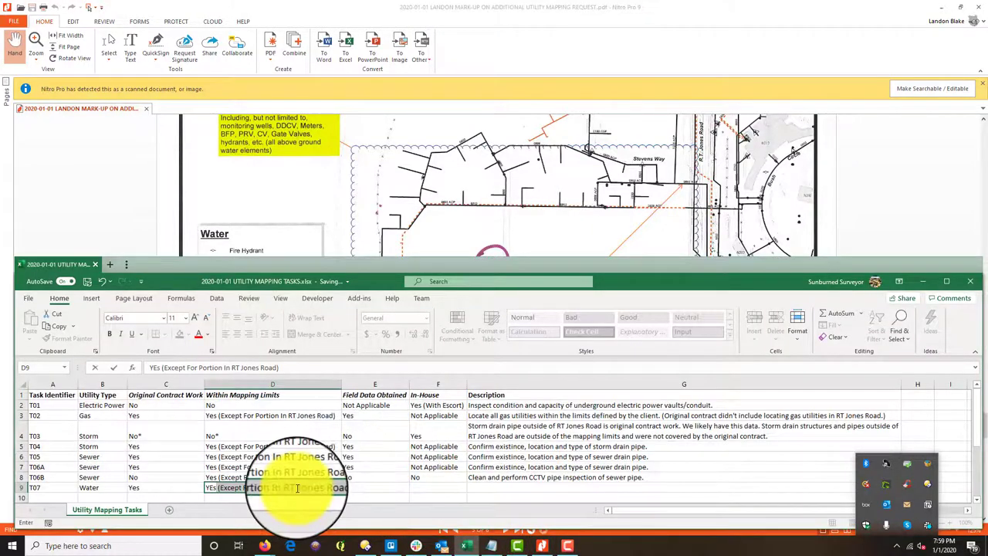
{"action": "left_click", "coordinate": [328, 488]}
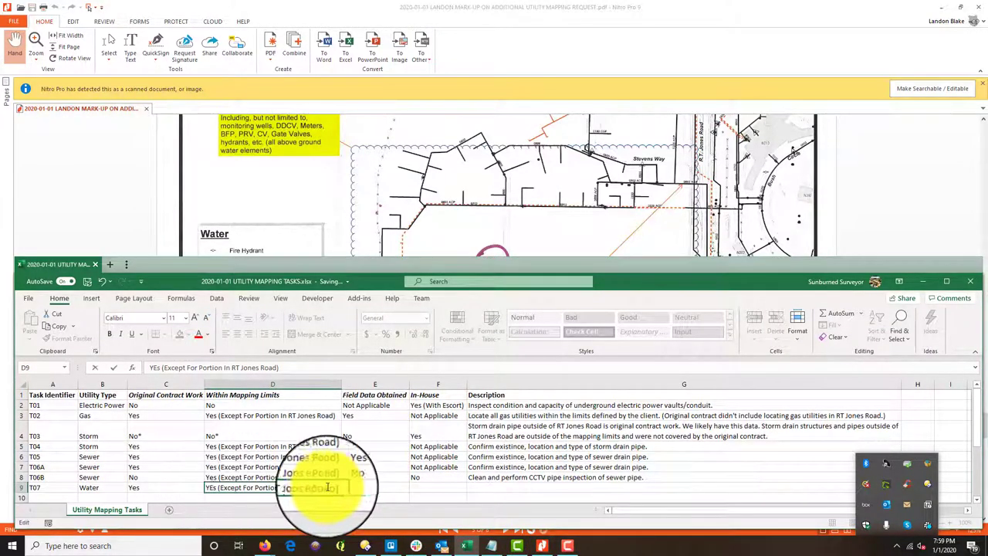
{"action": "left_click_drag", "start_coordinate": [328, 488], "coordinate": [178, 498]}
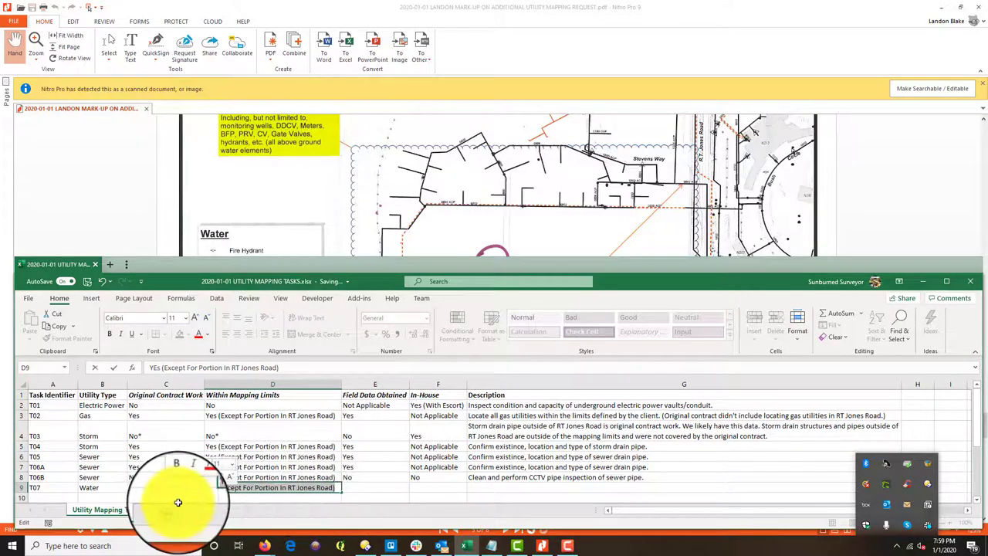
{"action": "type", "text": "Part"}
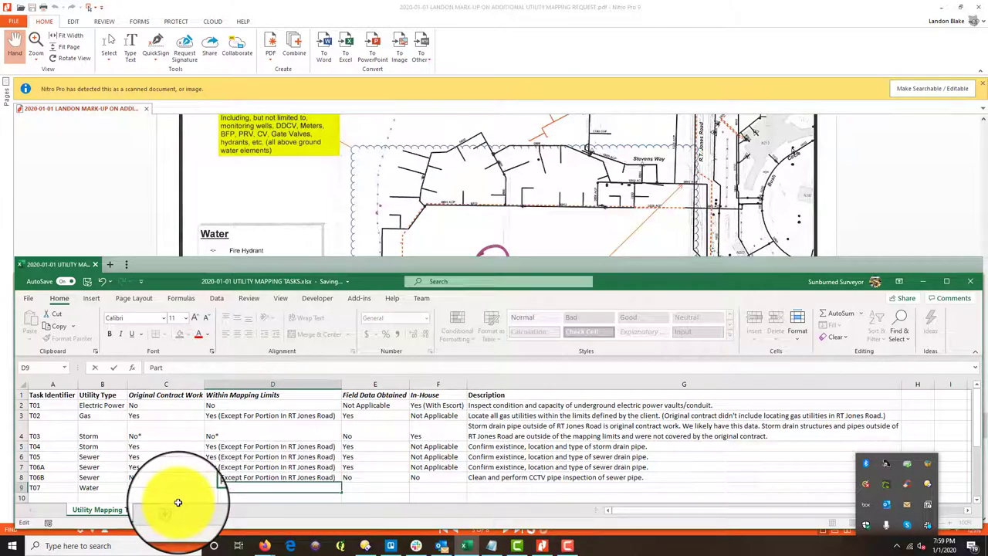
{"action": "type", "text": "ly"}
{"action": "key", "text": "Tab"}
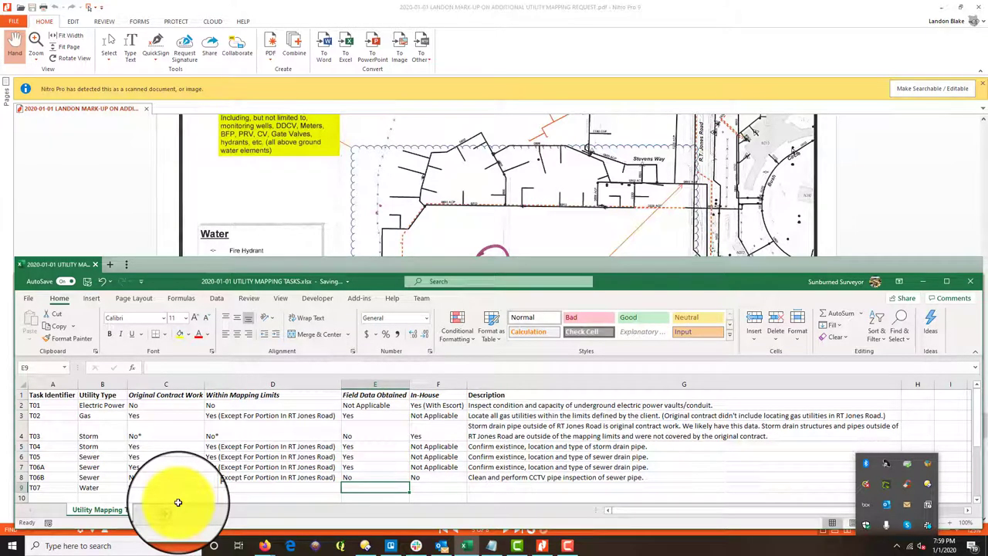
- For T07, enter "Yes*" for Field Data Obtained and Yes for In-House
{"action": "type", "text": "Yes"}
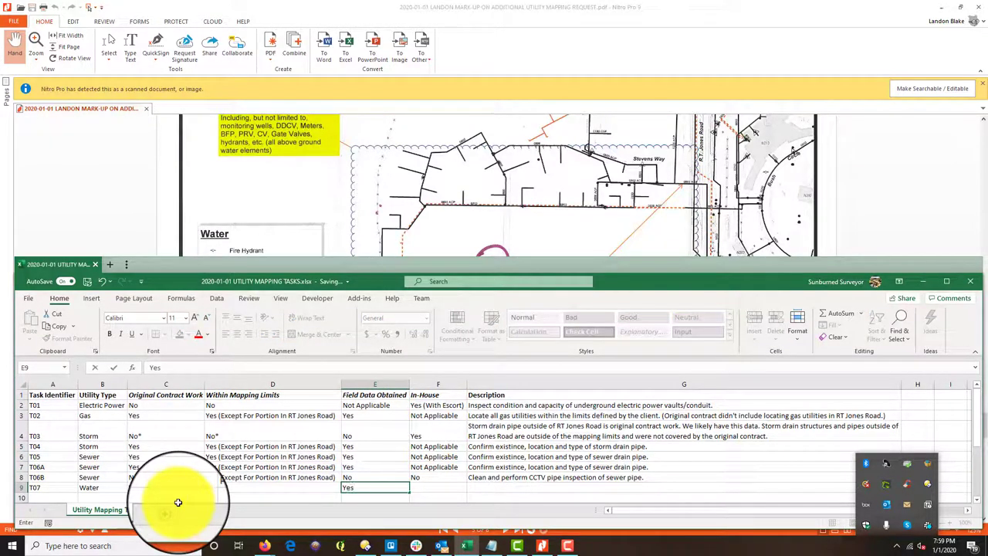
{"action": "type", "text": "*"}
{"action": "key", "text": "Tab"}
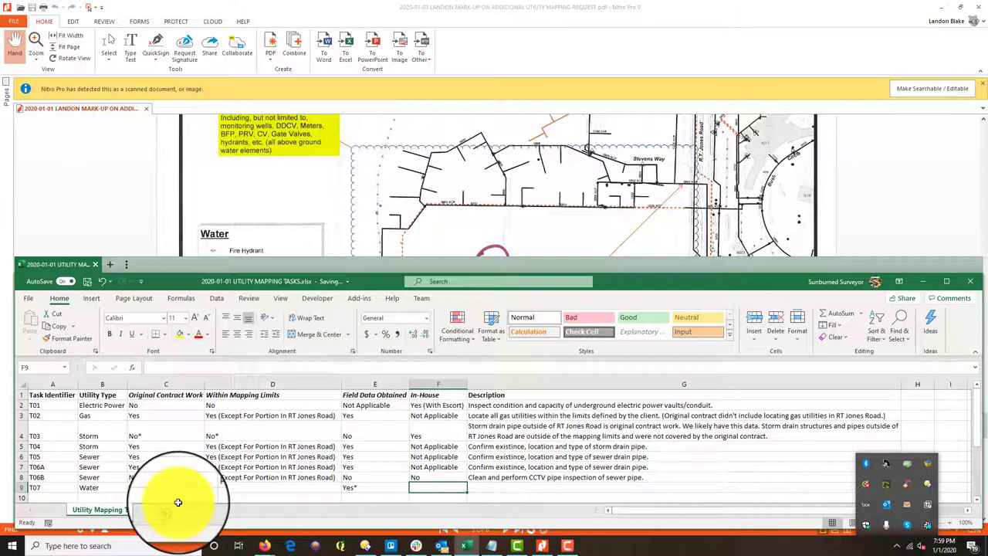
{"action": "type", "text": "Not"}
{"action": "key", "text": "BackSpace"}
{"action": "key", "text": "BackSpace"}
{"action": "key", "text": "BackSpace"}
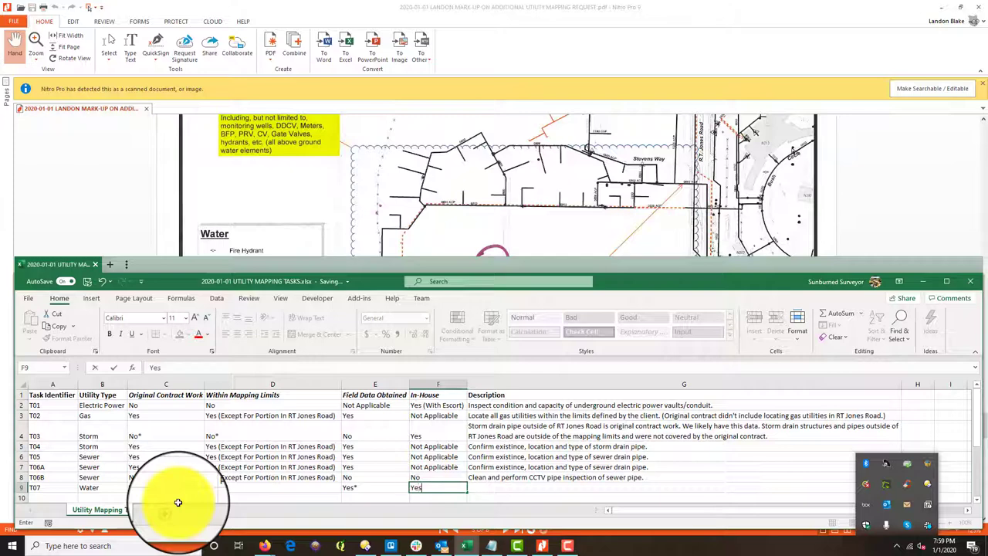
{"action": "key", "text": "Tab"}
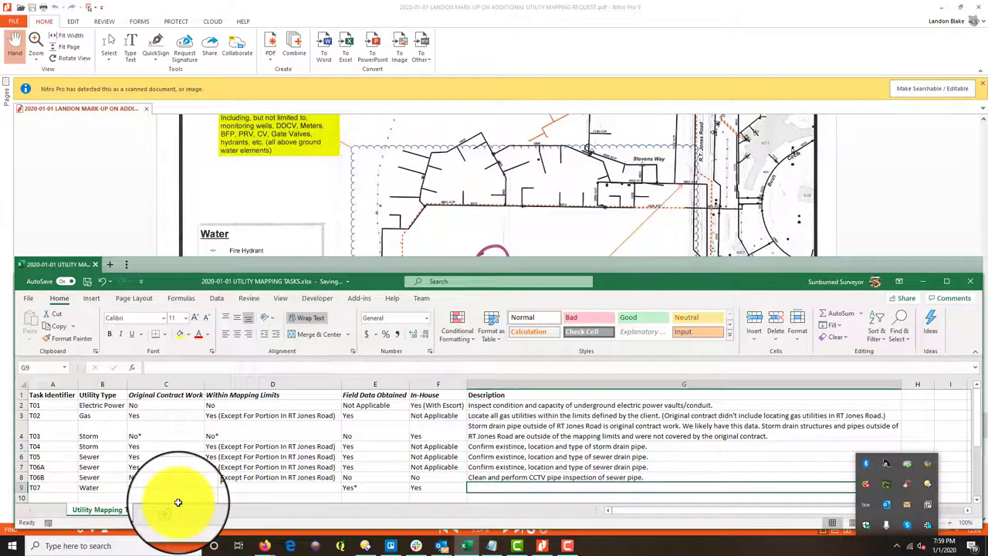
- Begin T07's description with "Should have provided the data being requested inside the mapping limits. Need to confirm it the client really needs water"
{"action": "type", "text": "Should have provided the"}
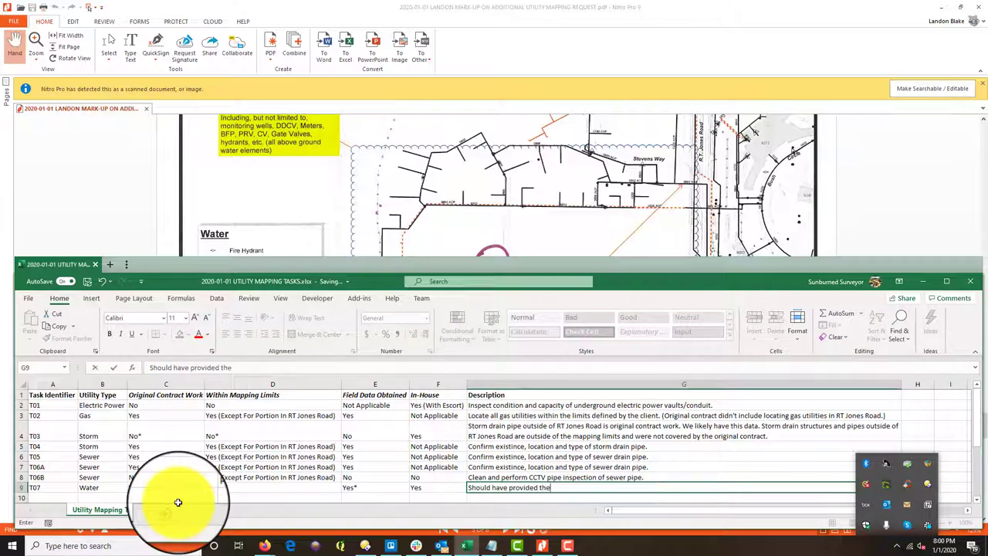
{"action": "type", "text": " data being requested inside the mapping limits. Need to confirm it the client really n"}
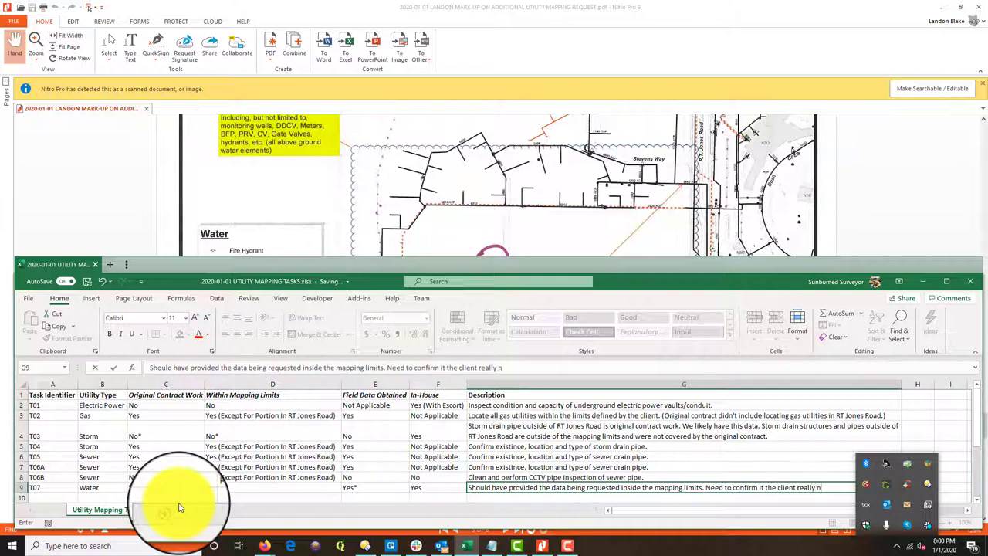
{"action": "type", "text": "eeds water i"}
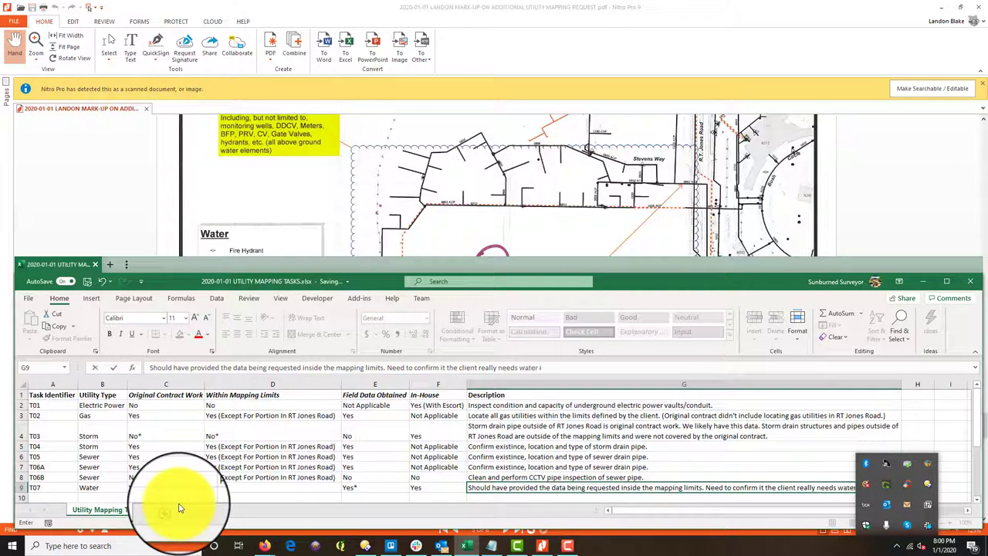
- Complete T07's description with "information along Stevens Creek and within the Highway 101 right-of-way."
{"action": "type", "text": "nformation along Stevens Creek and within the Highw"}
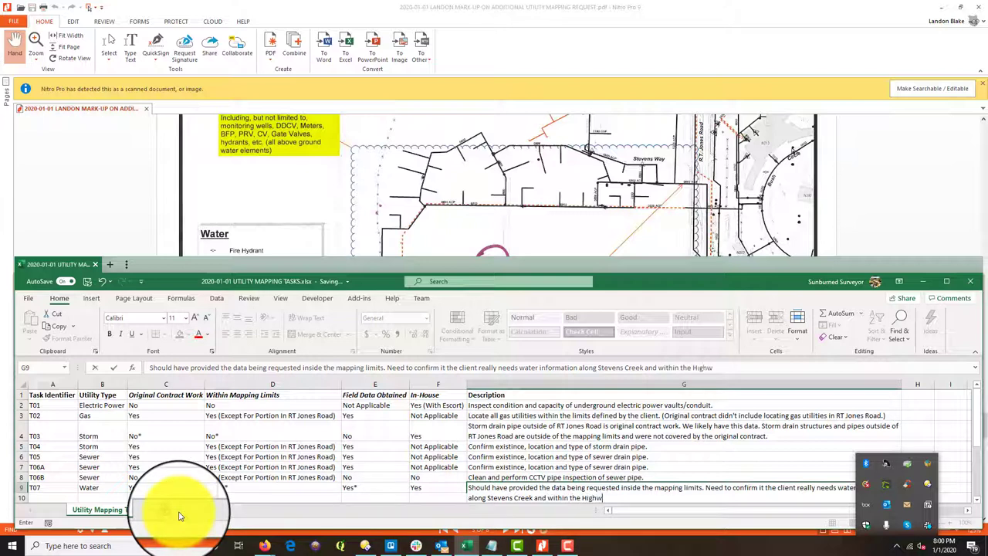
{"action": "type", "text": "101 right-of-way."}
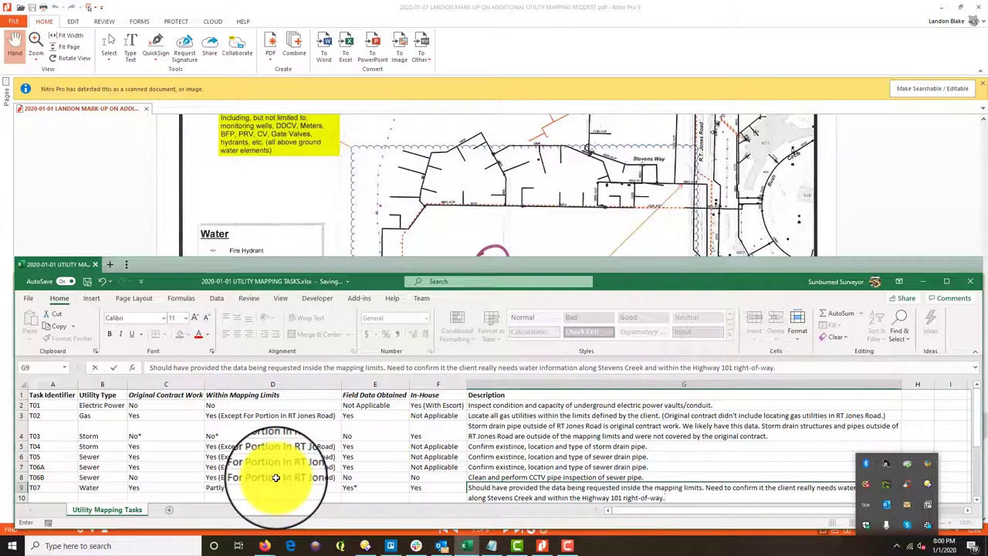
{"action": "key", "text": "Return"}
- Switch to the utility map PDF in Nitro Pro and read the T8 markup about the 20 inch water main
{"action": "scroll", "coordinate": [441, 419], "scroll_direction": "down", "scroll_amount": 2}
{"action": "scroll", "coordinate": [608, 467], "scroll_direction": "up", "scroll_amount": 1}
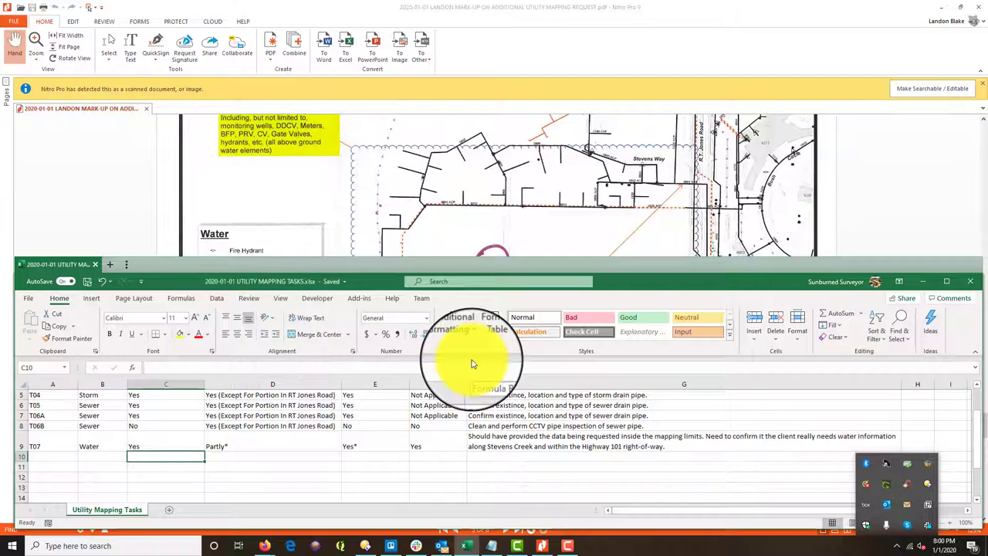
{"action": "left_click", "coordinate": [57, 460]}
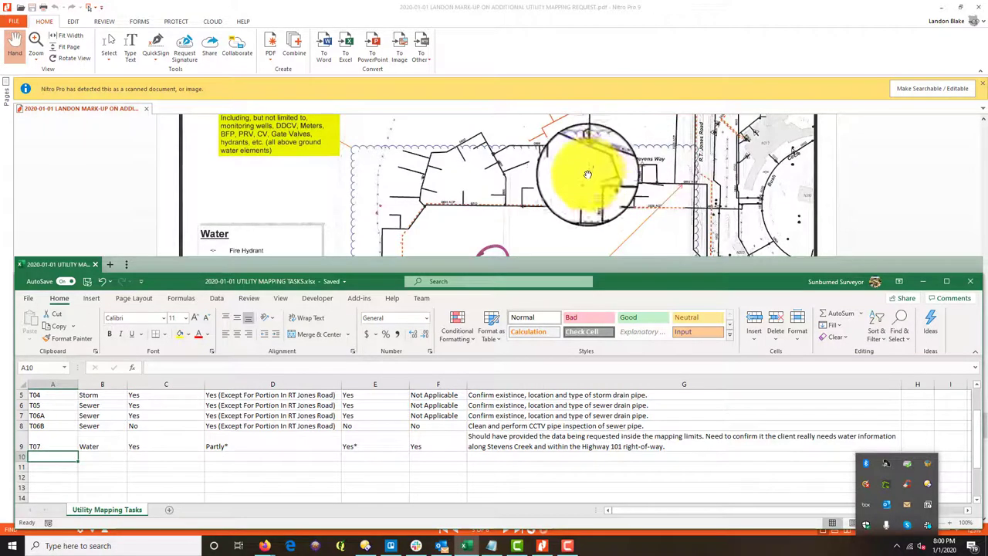
{"action": "scroll", "coordinate": [588, 174], "scroll_direction": "up", "scroll_amount": 1}
{"action": "scroll", "coordinate": [591, 177], "scroll_direction": "down", "scroll_amount": 3}
{"action": "left_click", "coordinate": [567, 220]}
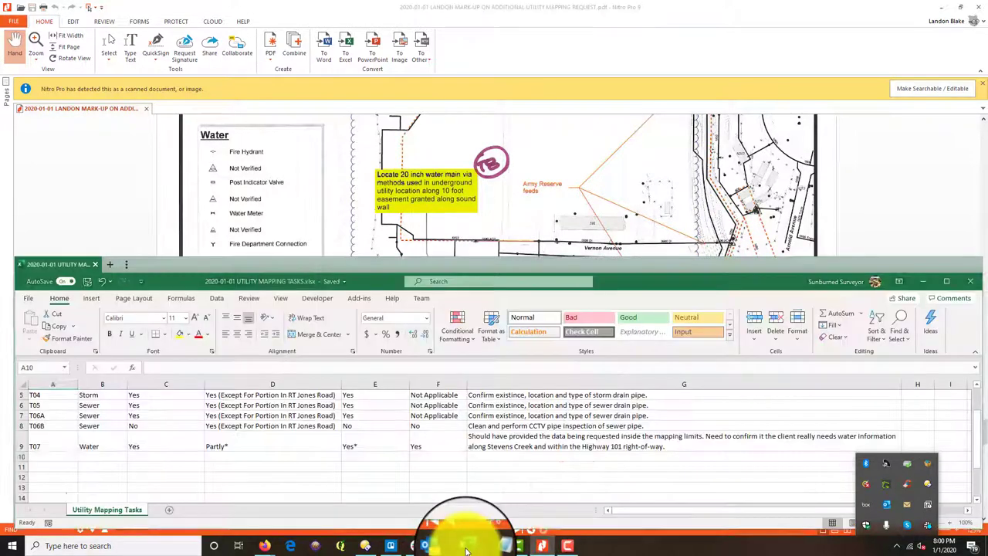
- Back in Excel, add task T08 in the row below T07 with utility type Water
{"action": "left_click", "coordinate": [465, 546]}
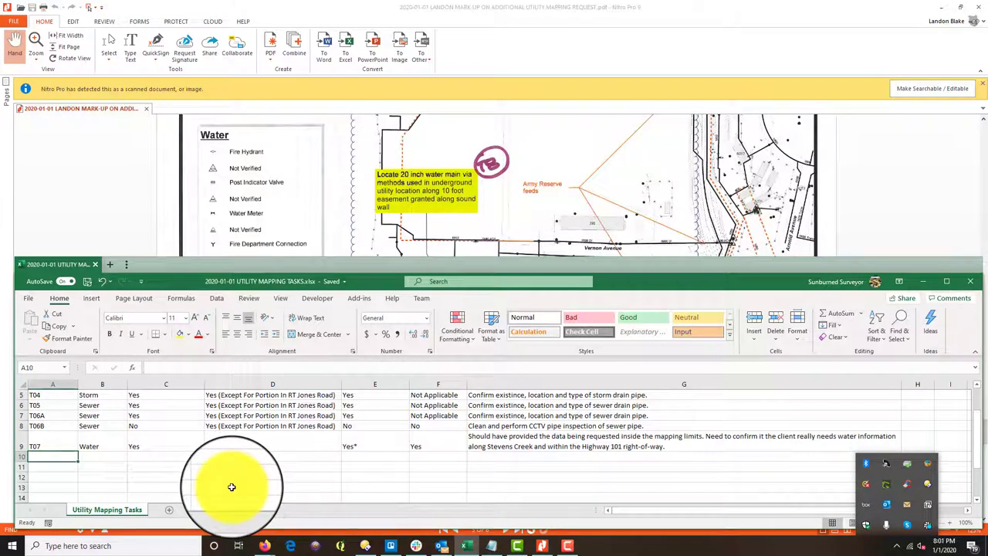
{"action": "type", "text": "T"}
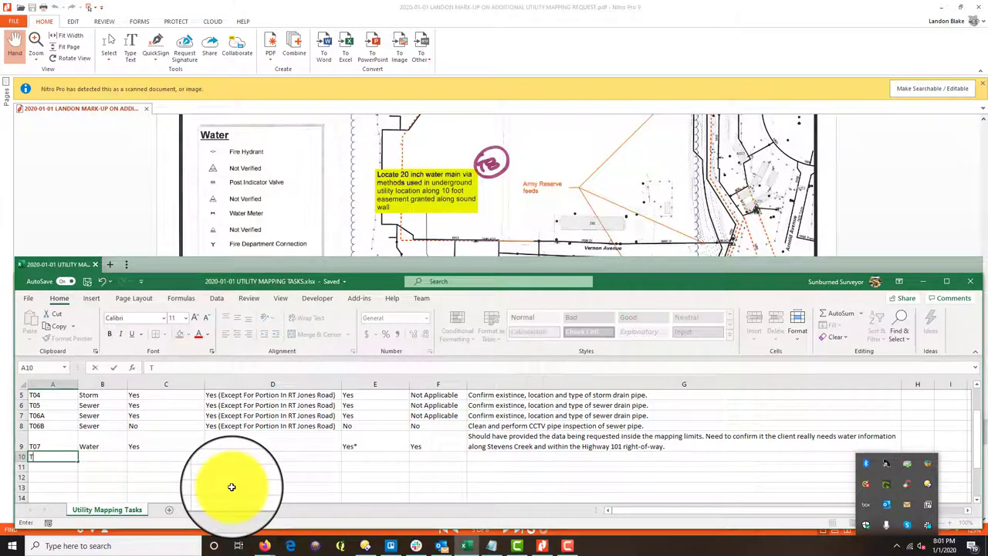
{"action": "type", "text": "08"}
{"action": "key", "text": "Tab"}
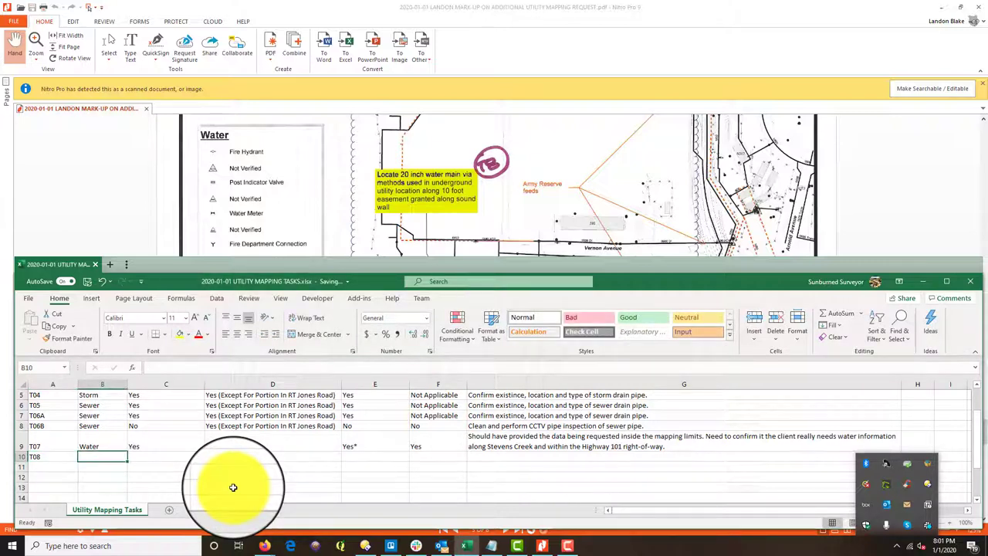
{"action": "type", "text": "Water"}
{"action": "key", "text": "Tab"}
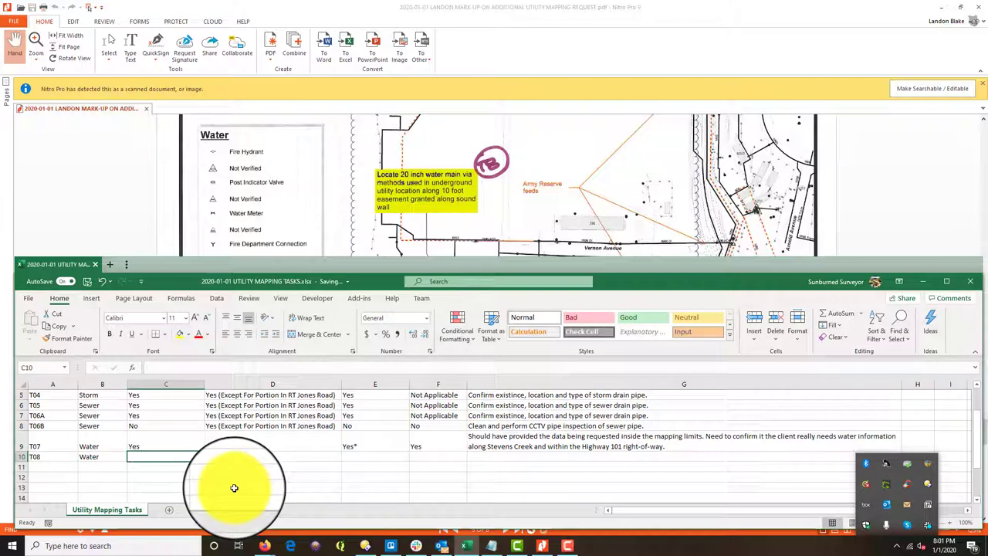
- For T08, enter No for Original Contract Work and Yes for Within Mapping Limits, without the autocompleted RT Jones Road exception
{"action": "type", "text": "N"}
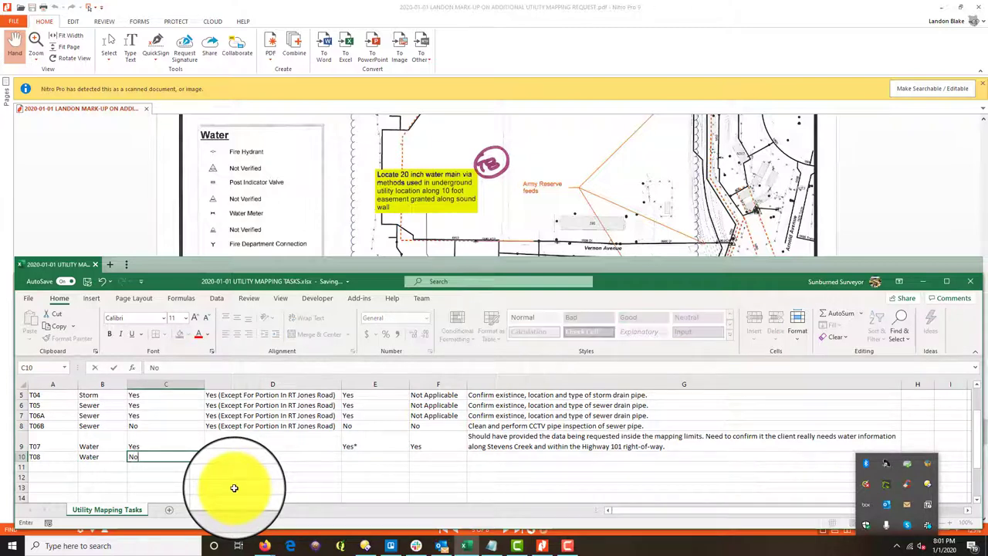
{"action": "type", "text": "o"}
{"action": "key", "text": "Tab"}
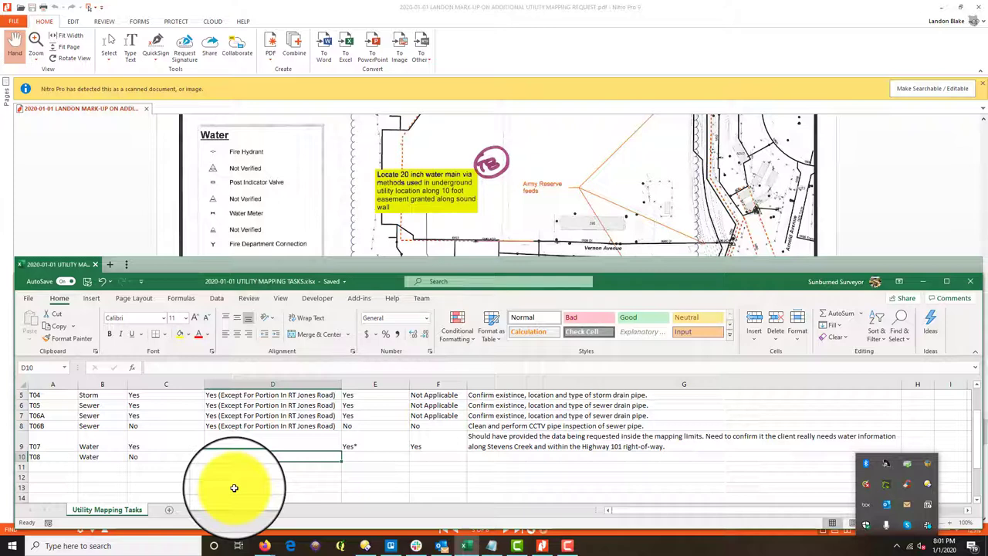
{"action": "type", "text": "Y"}
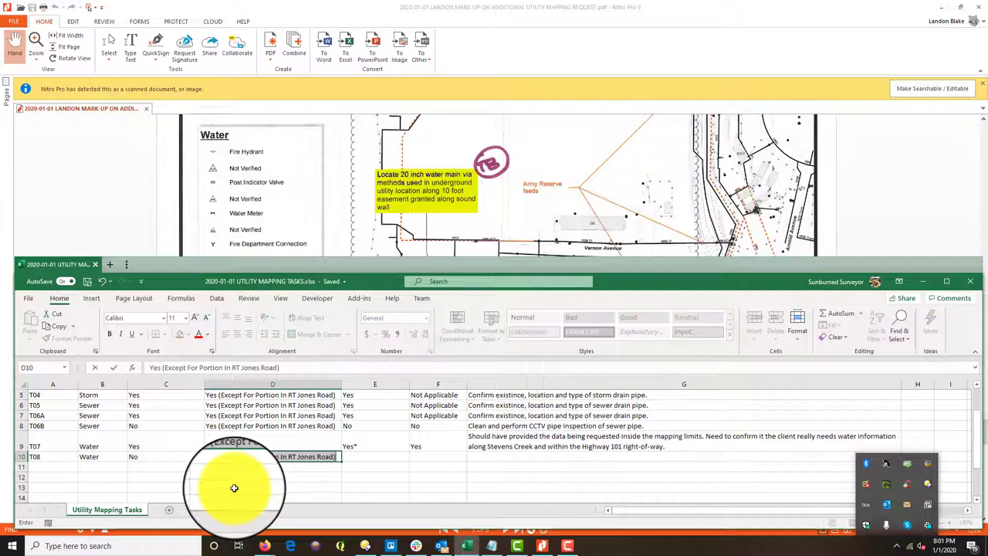
{"action": "key", "text": "Delete"}
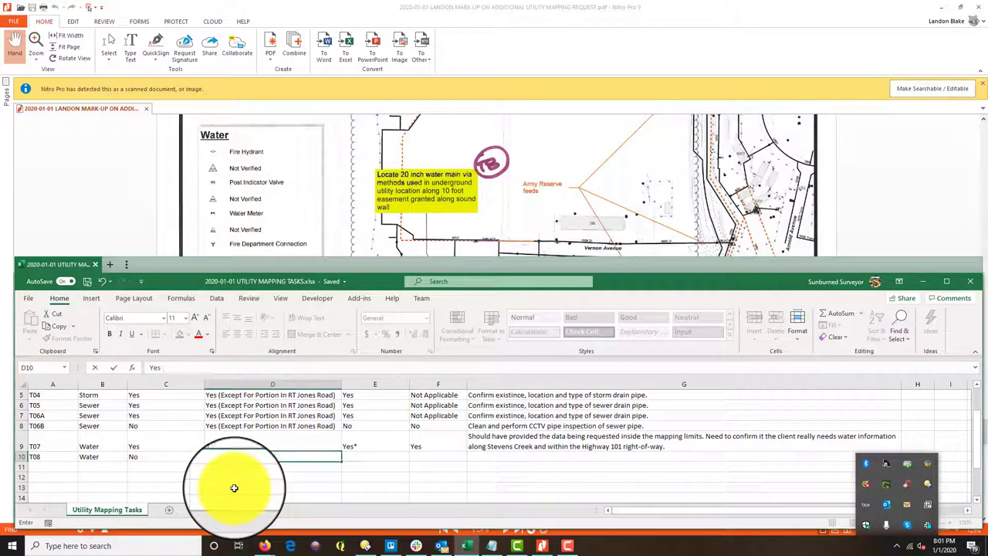
{"action": "key", "text": "Tab"}
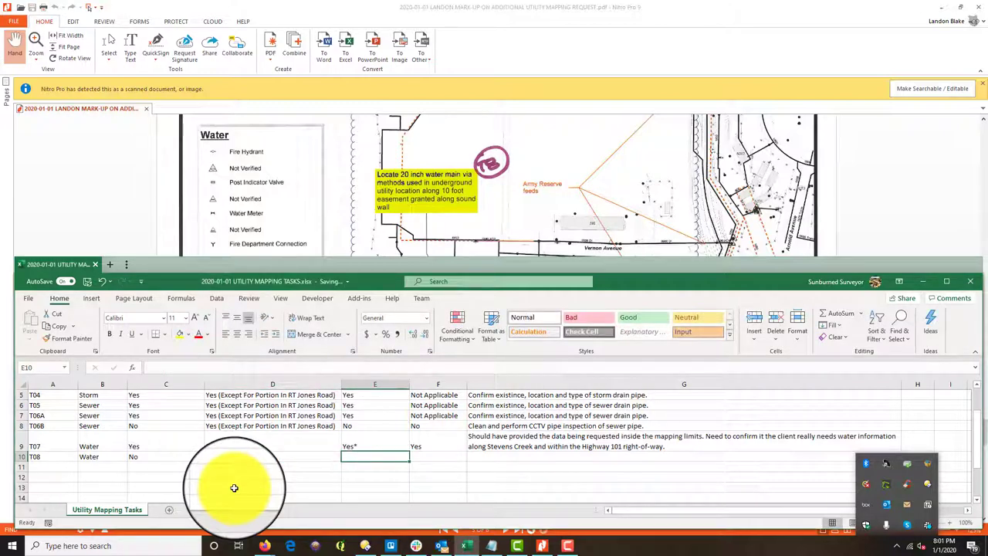
- For T08, enter No for Field Data Obtained and Yes for In-House
{"action": "scroll", "coordinate": [347, 440], "scroll_direction": "up", "scroll_amount": 2}
{"action": "scroll", "coordinate": [381, 445], "scroll_direction": "down", "scroll_amount": 3}
{"action": "scroll", "coordinate": [382, 446], "scroll_direction": "up", "scroll_amount": 2}
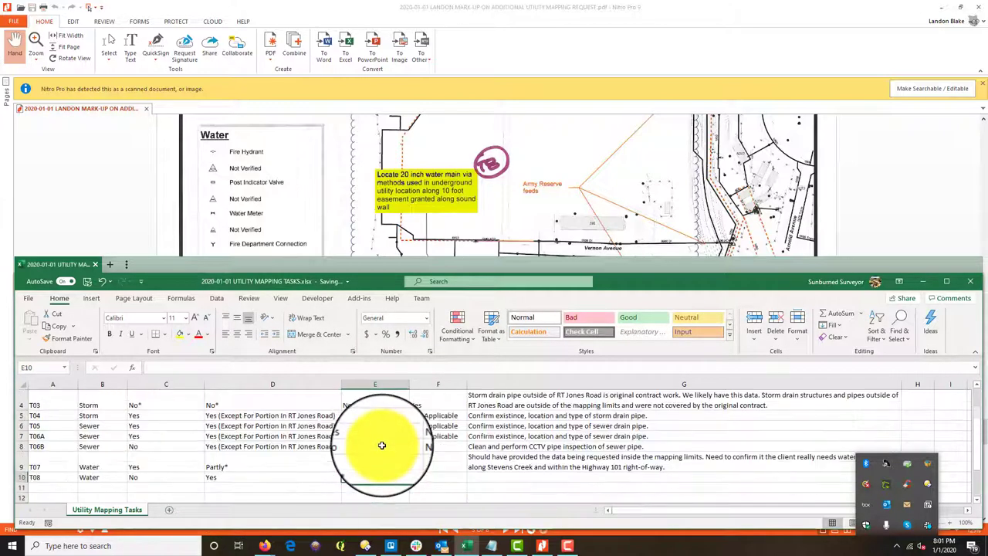
{"action": "type", "text": "No"}
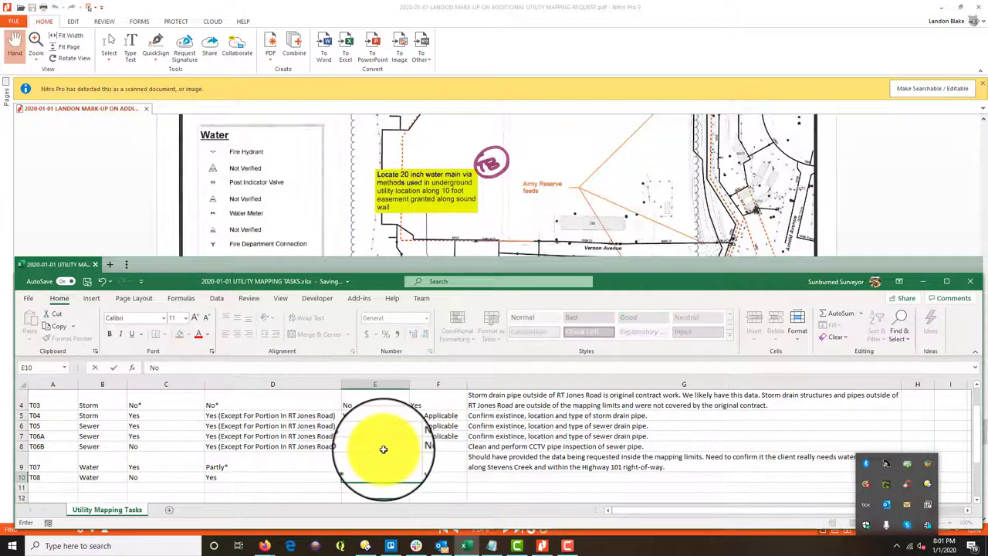
{"action": "key", "text": "Tab"}
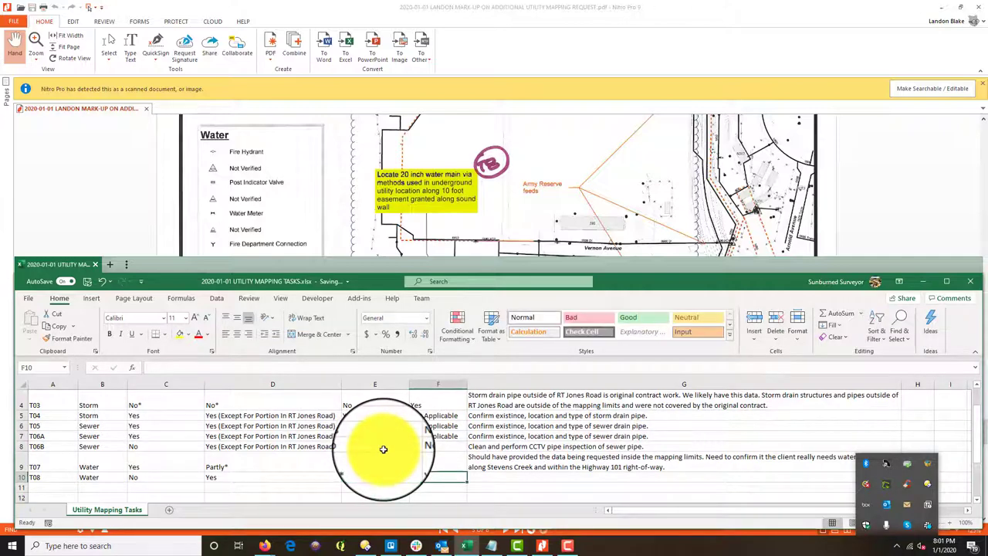
{"action": "scroll", "coordinate": [459, 463], "scroll_direction": "up", "scroll_amount": 1}
{"action": "scroll", "coordinate": [456, 463], "scroll_direction": "down", "scroll_amount": 2}
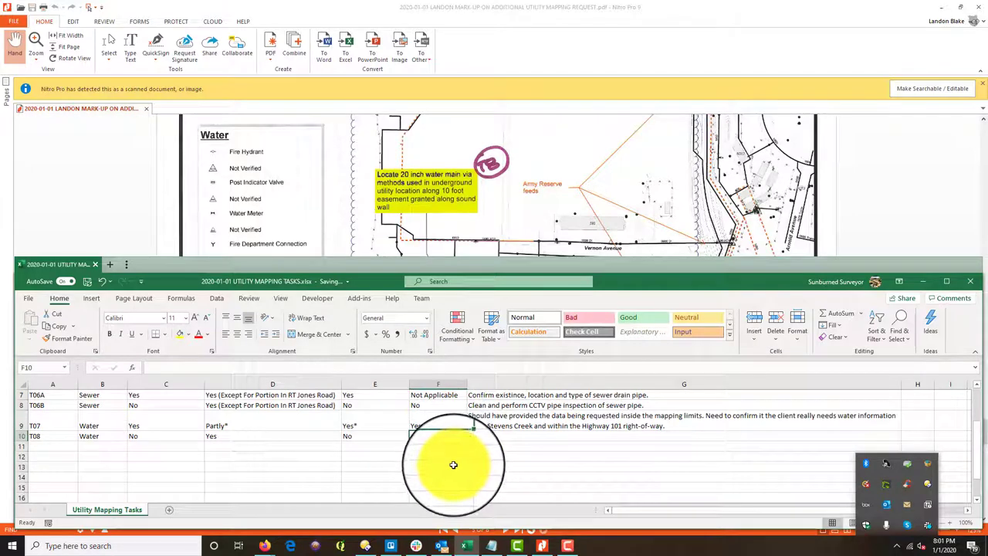
{"action": "key", "text": "Tab"}
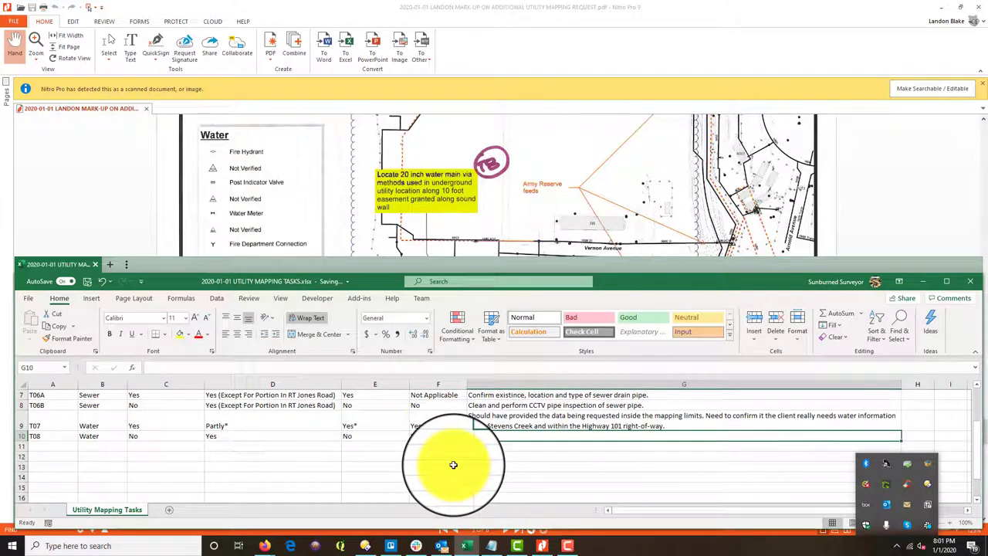
- Enter T08's description: "May need to talk to the client about alternative locating methods (like GPR) or potholing."
{"action": "type", "text": "May need to"}
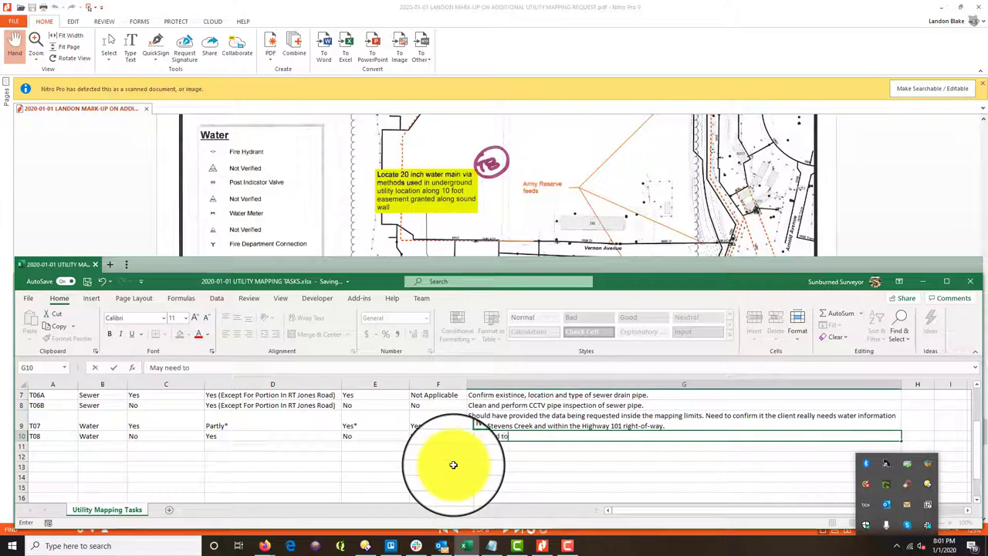
{"action": "type", "text": " talk to the client about alternat"}
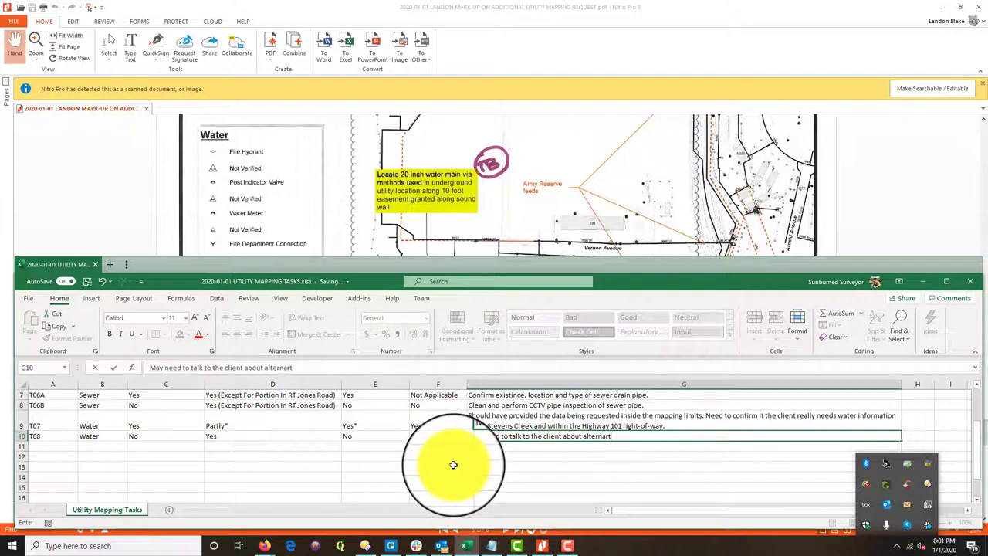
{"action": "type", "text": "ive locating methods *("}
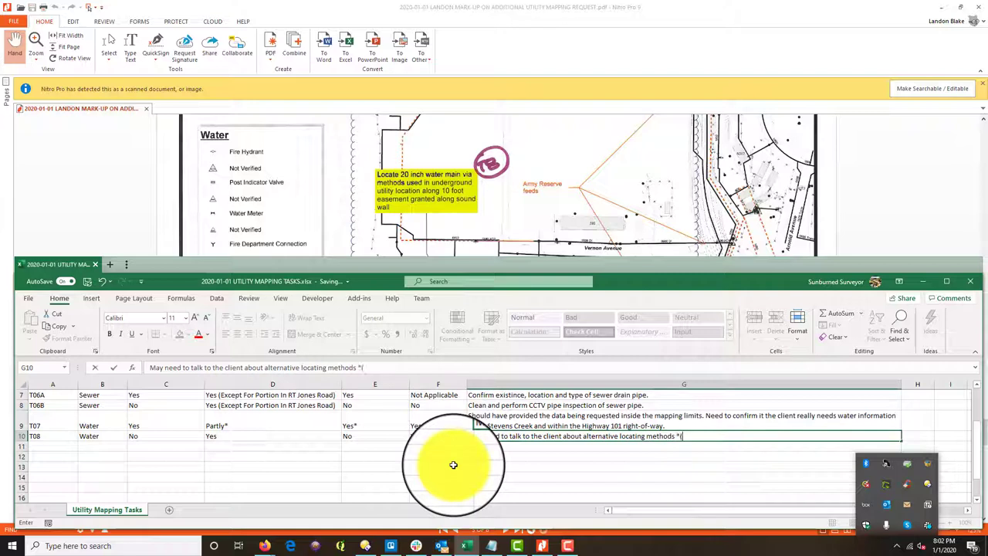
{"action": "key", "text": "BackSpace"}
{"action": "key", "text": "BackSpace"}
{"action": "type", "text": "(like"}
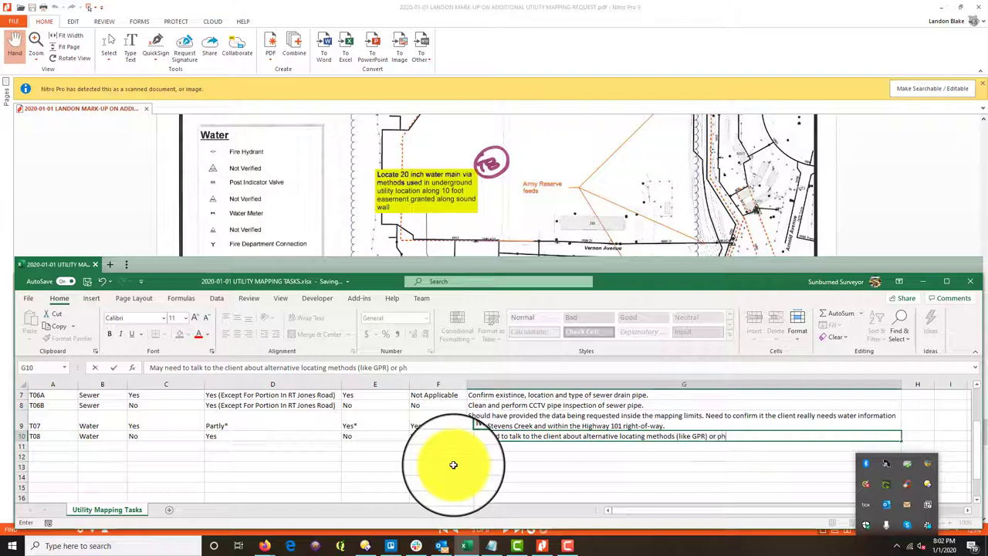
{"action": "type", "text": " GPR) or potholing."}
{"action": "key", "text": "Return"}
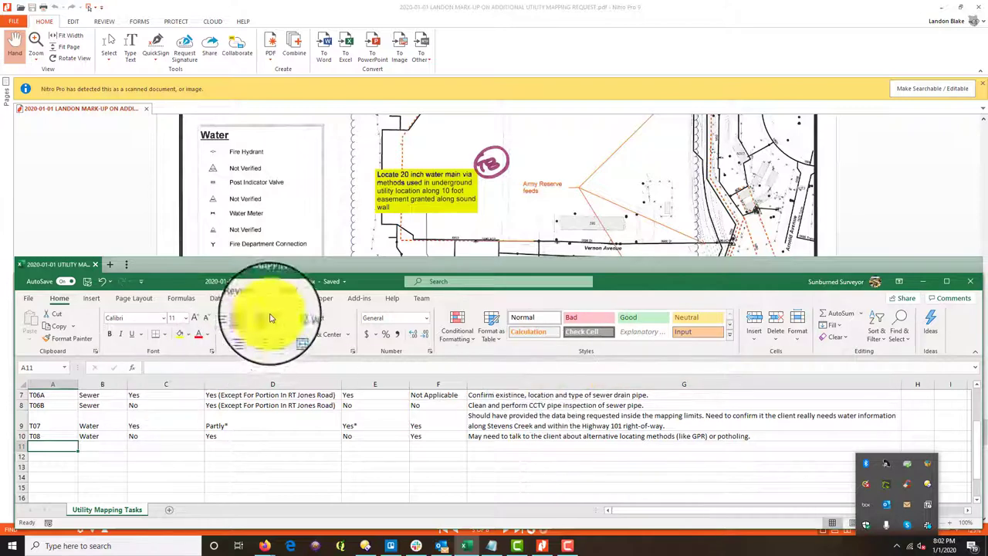
{"action": "left_click", "coordinate": [580, 437]}
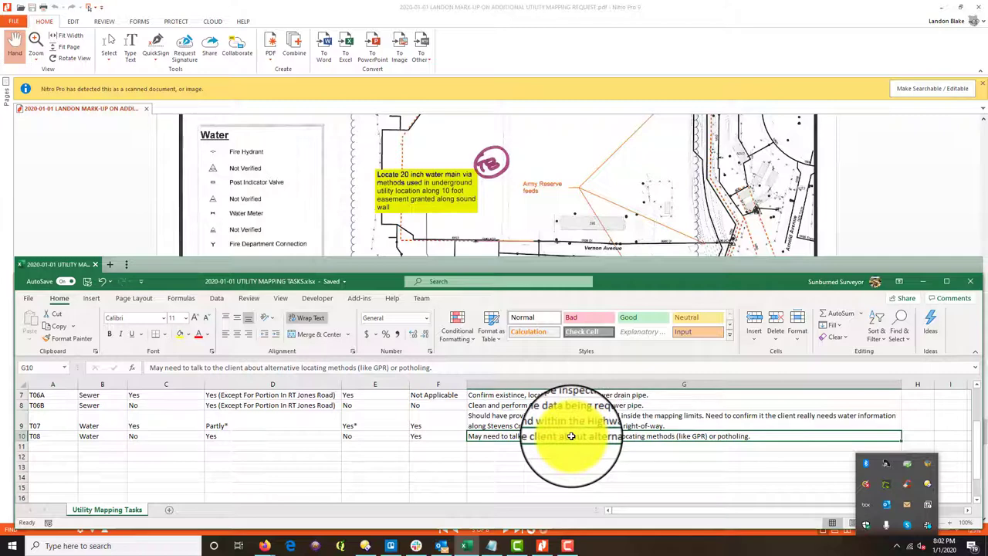
- Return to the utility map PDF and examine the T9 markup about the Verizon line on the Communication map
{"action": "left_click", "coordinate": [602, 240]}
{"action": "scroll", "coordinate": [601, 240], "scroll_direction": "down", "scroll_amount": 10}
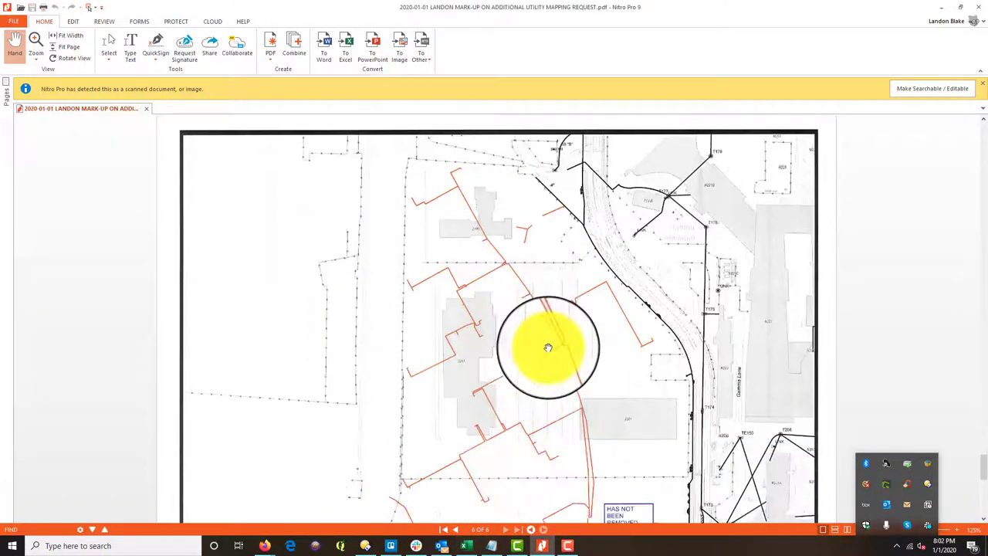
{"action": "scroll", "coordinate": [547, 343], "scroll_direction": "down", "scroll_amount": 8}
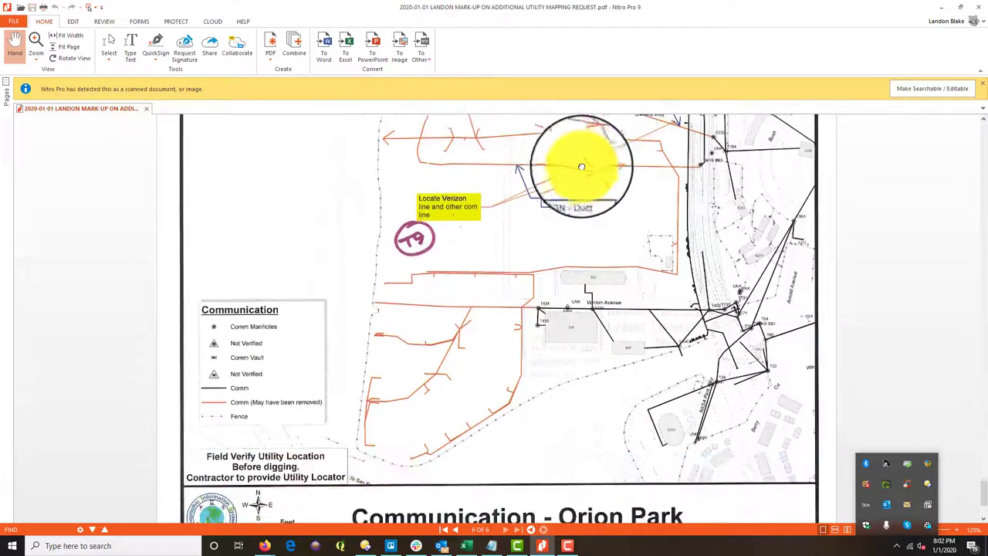
{"action": "scroll", "coordinate": [638, 379], "scroll_direction": "down", "scroll_amount": 1}
{"action": "scroll", "coordinate": [631, 464], "scroll_direction": "up", "scroll_amount": 7}
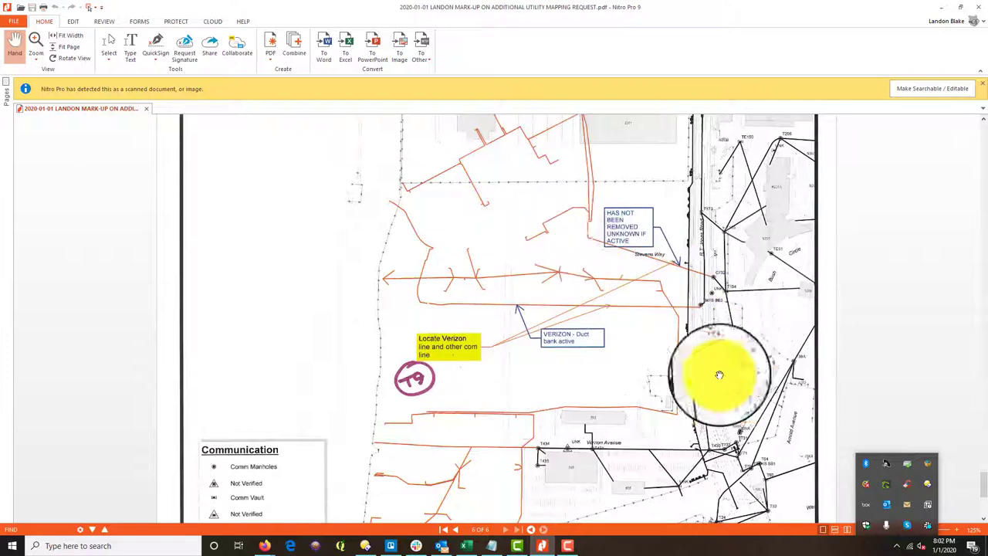
- Back in Excel, add task T09 in the row below T08 with utility type Communications
{"action": "left_click", "coordinate": [466, 546]}
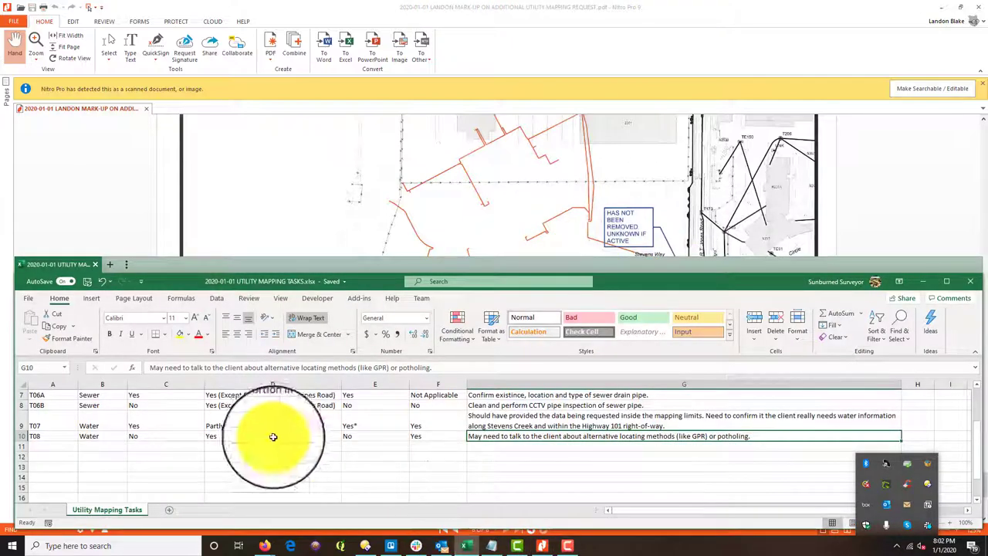
{"action": "left_click", "coordinate": [47, 448]}
{"action": "scroll", "coordinate": [48, 443], "scroll_direction": "up", "scroll_amount": 3}
{"action": "scroll", "coordinate": [48, 448], "scroll_direction": "down", "scroll_amount": 3}
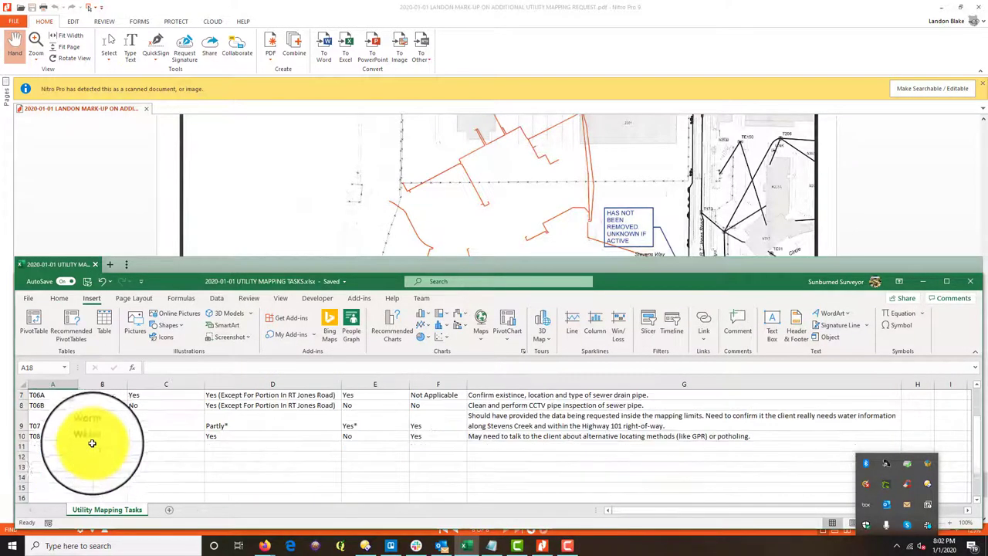
{"action": "type", "text": "T09"}
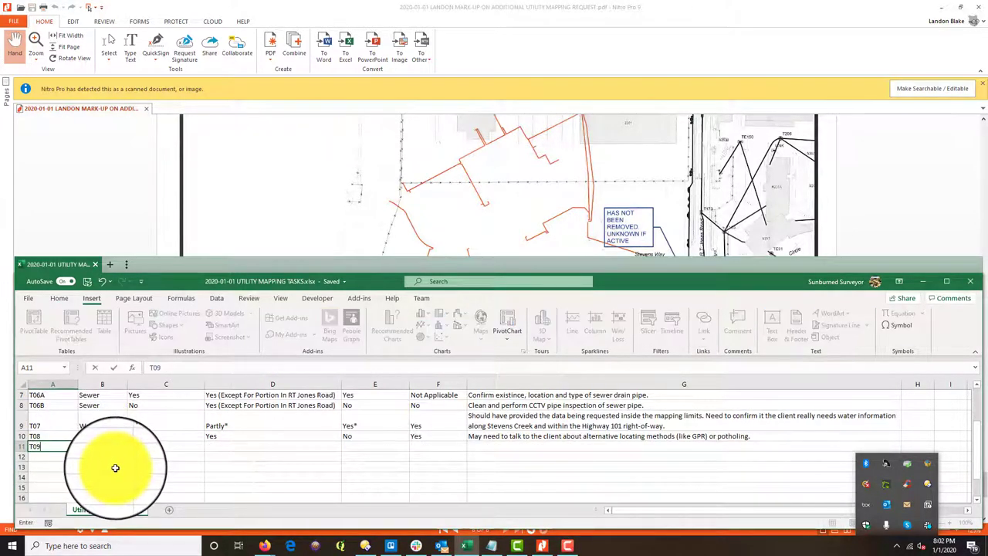
{"action": "key", "text": "Tab"}
{"action": "type", "text": "Com"}
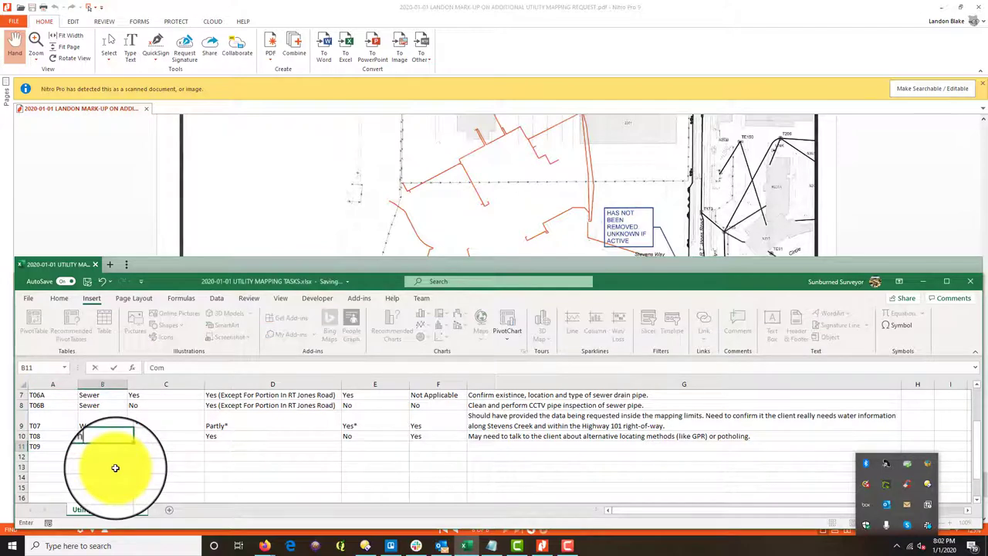
{"action": "type", "text": "muinnications"}
{"action": "key", "text": "Tab"}
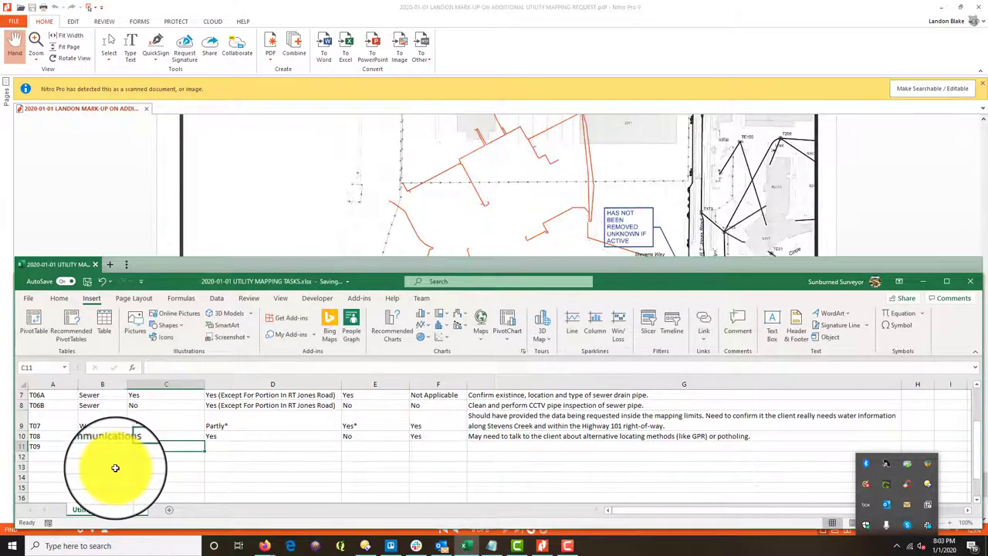
- Maximize the Excel window, autofit the Utility Type column, and select T09's Original Contract Work cell
{"action": "left_click", "coordinate": [946, 281]}
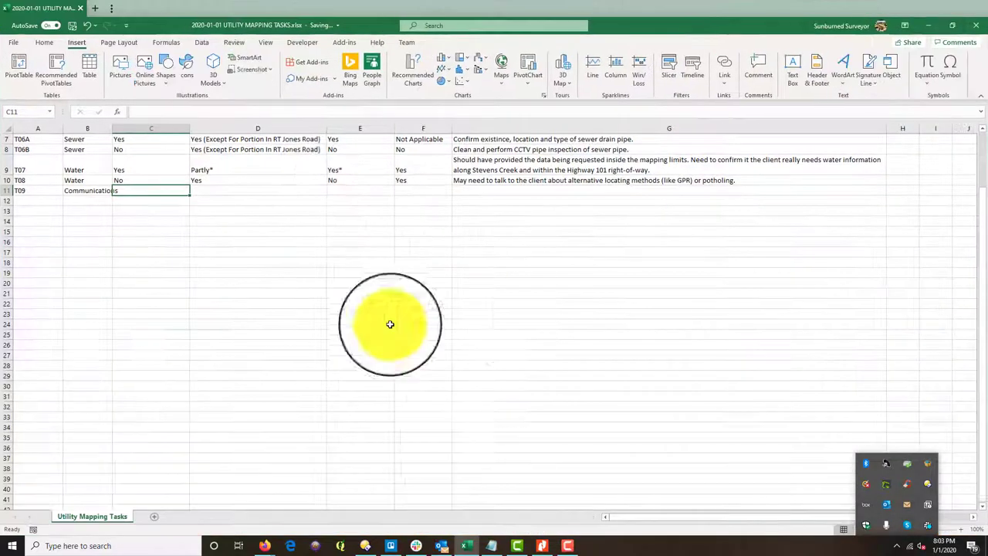
{"action": "left_click", "coordinate": [120, 291]}
{"action": "scroll", "coordinate": [120, 290], "scroll_direction": "up", "scroll_amount": 2}
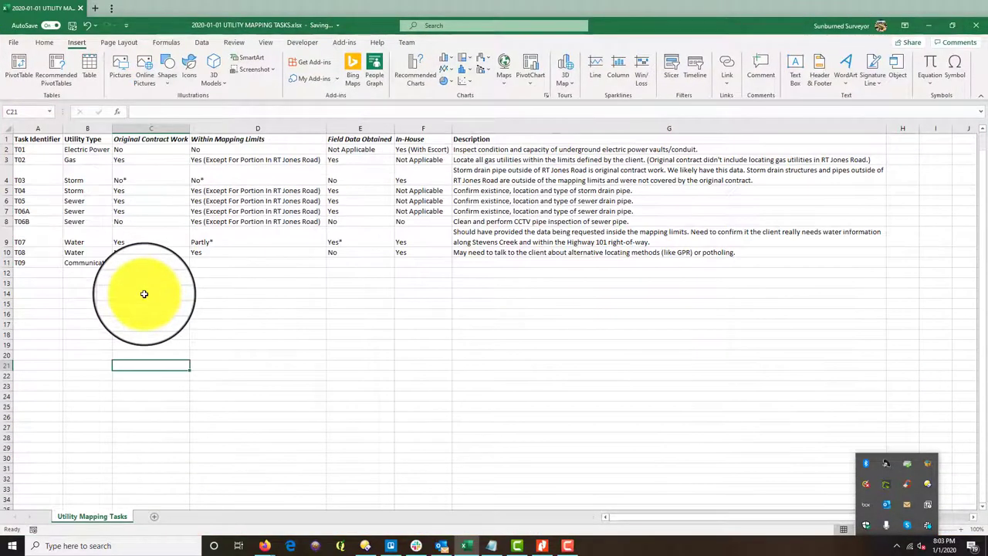
{"action": "double_click", "coordinate": [114, 127]}
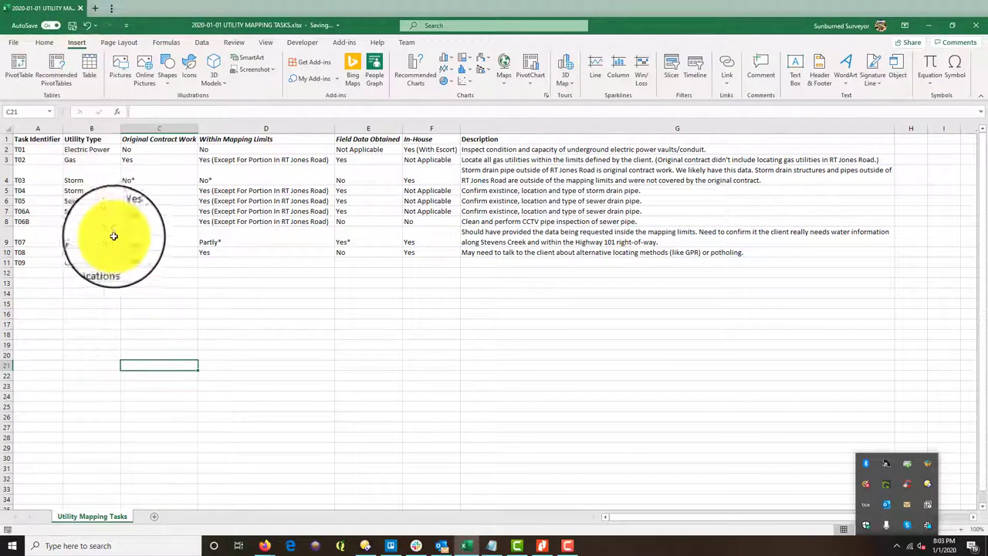
{"action": "left_click", "coordinate": [140, 262]}
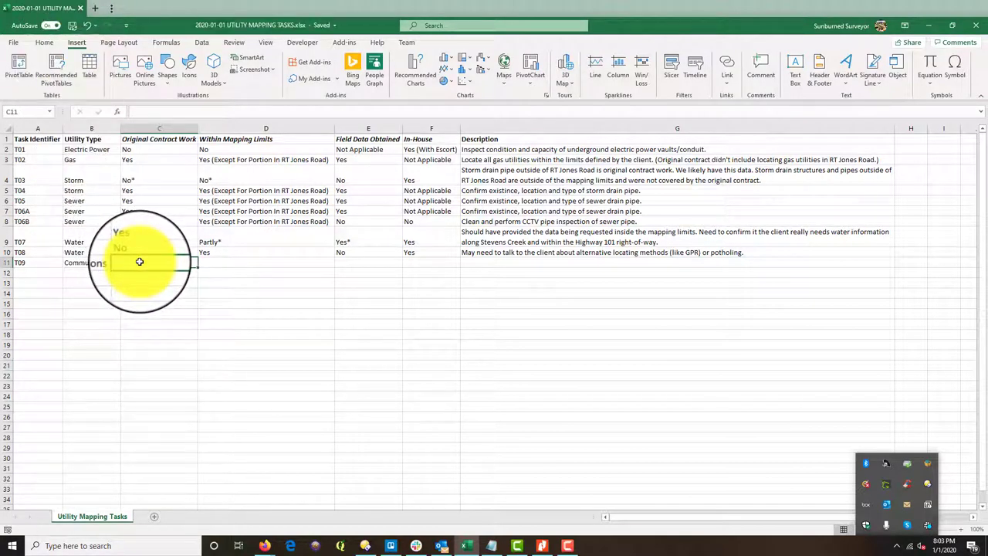
- Enter Yes for both Original Contract Work and Within Mapping Limits in T09's row
{"action": "type", "text": "Yes"}
{"action": "key", "text": "Tab"}
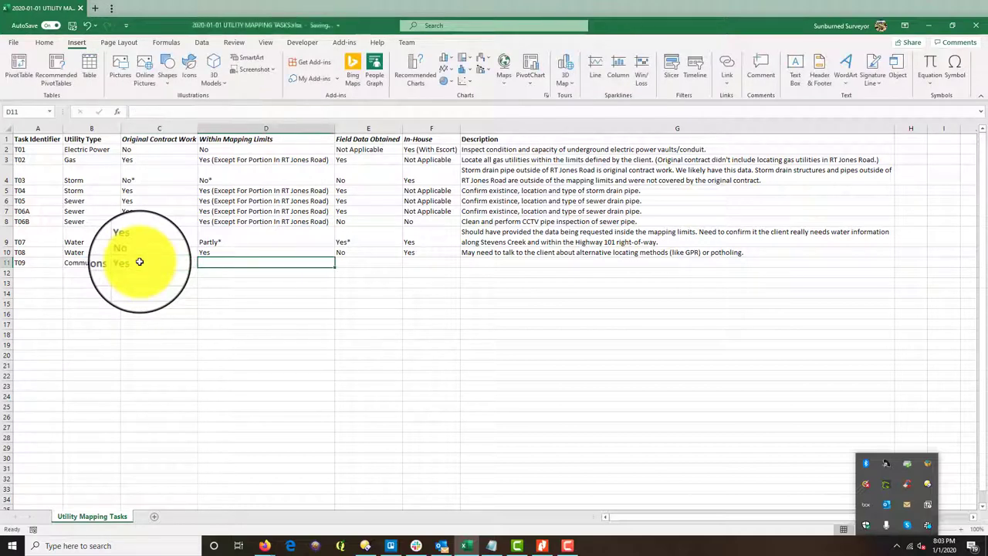
{"action": "type", "text": "W"}
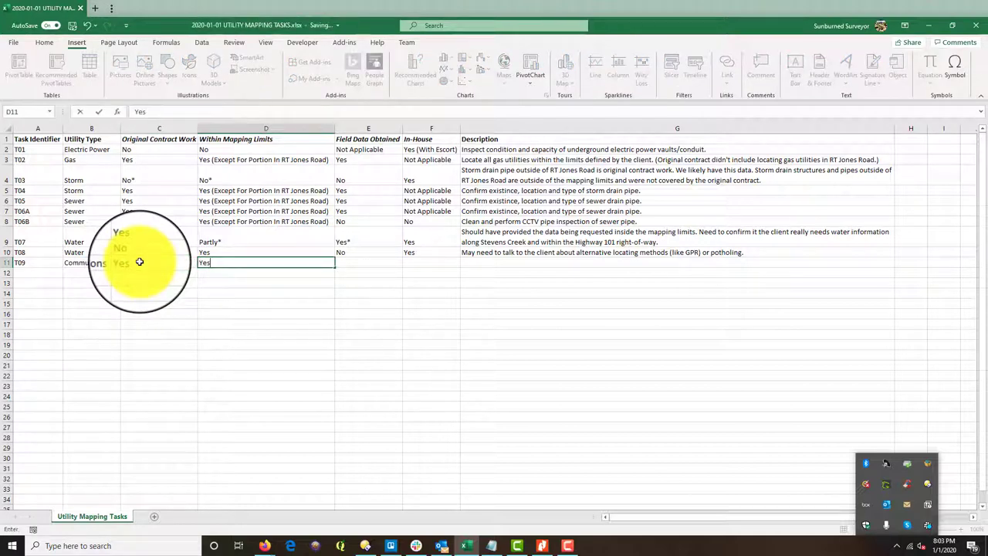
{"action": "key", "text": "Tab"}
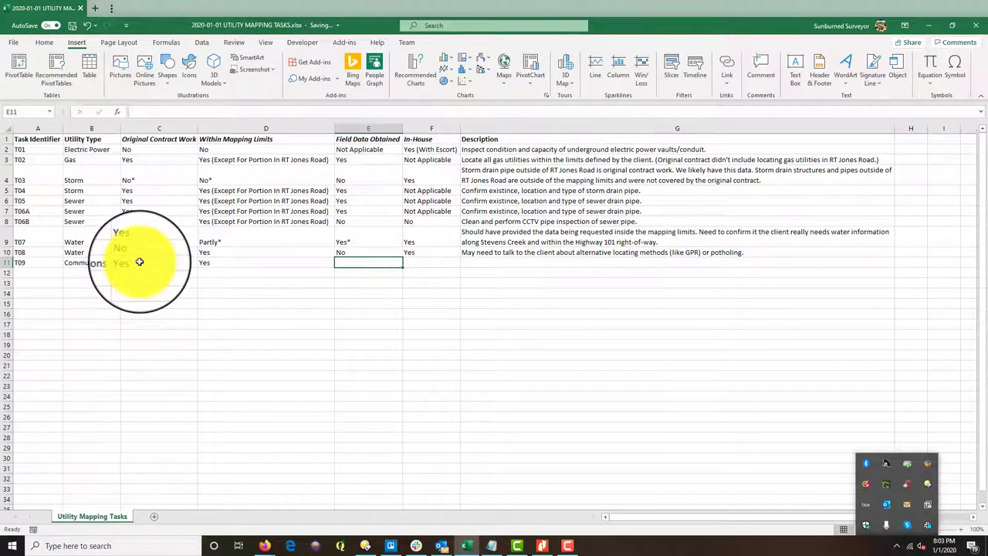
- Replace T09's Within Mapping Limits value with a copy of T06B's entry, "Yes (Except For Portion In RT Jones Road)"
{"action": "left_click", "coordinate": [242, 224]}
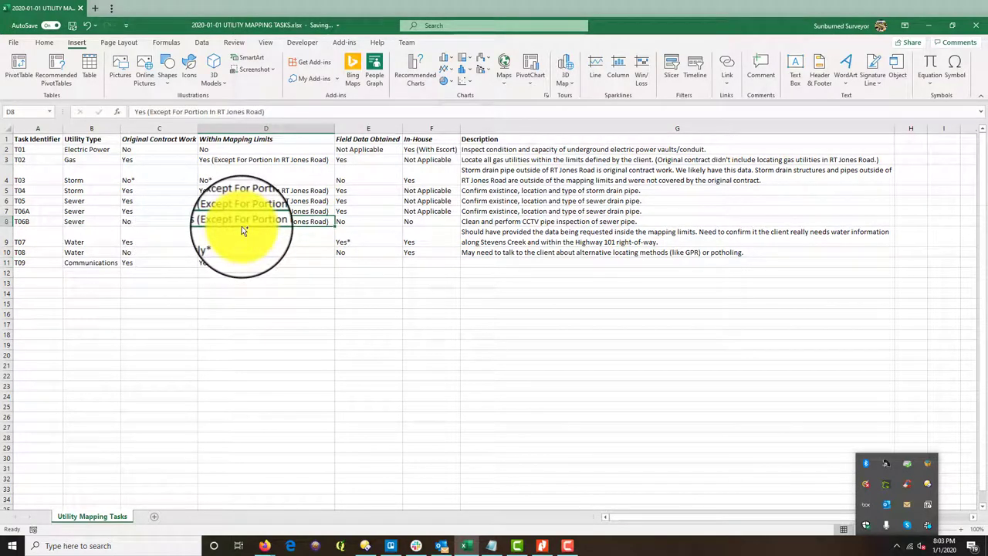
{"action": "key", "text": "ctrl+c"}
{"action": "left_click", "coordinate": [232, 263]}
{"action": "key", "text": "ctrl+v"}
{"action": "left_click", "coordinate": [300, 300]}
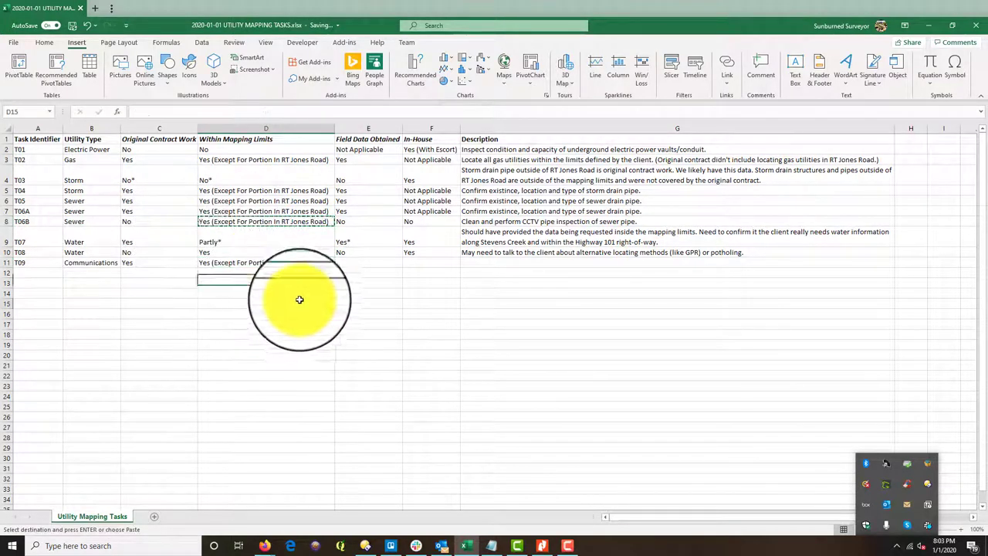
- Set T09's Field Data Obtained to Yes and In-House to Not Applicable
{"action": "left_click", "coordinate": [336, 264]}
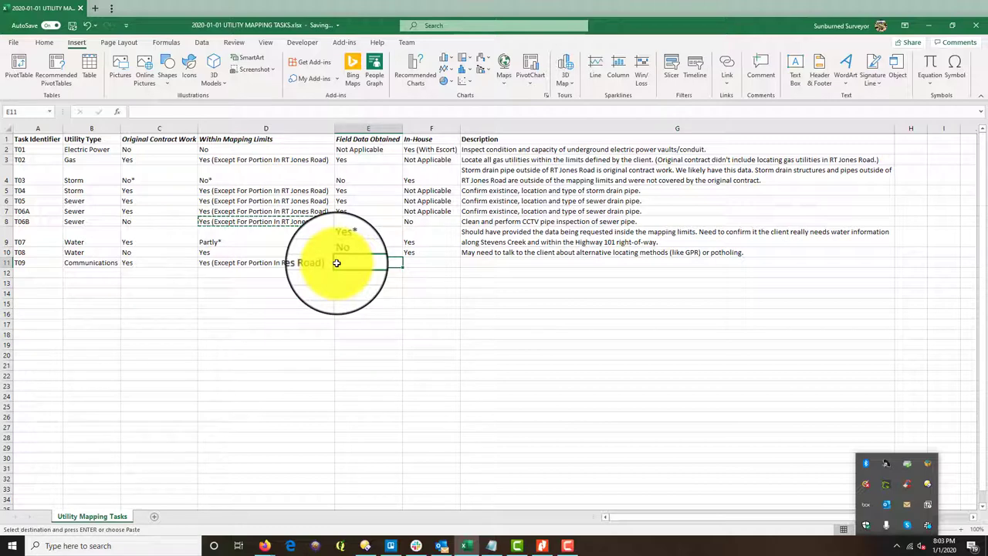
{"action": "type", "text": "Yes"}
{"action": "key", "text": "Tab"}
{"action": "type", "text": "Not"}
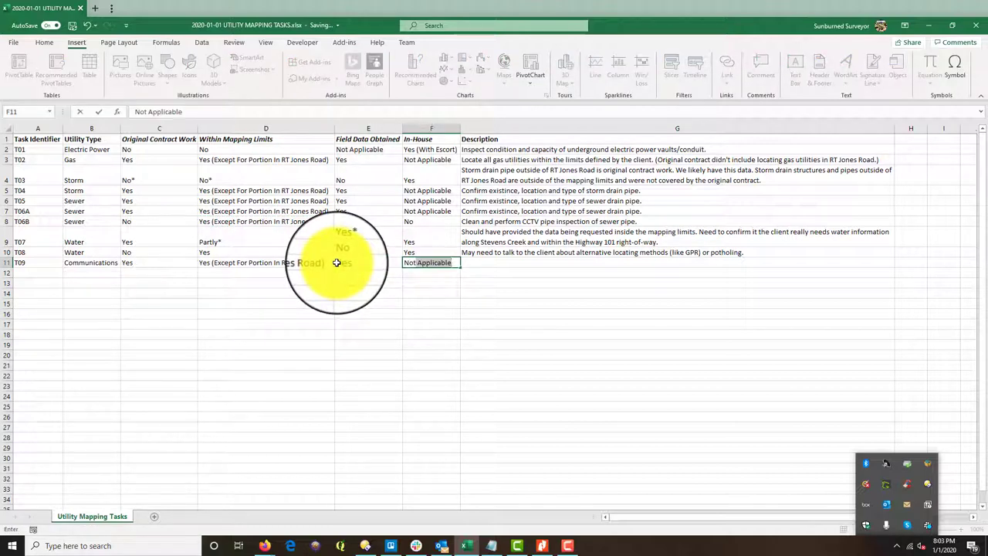
{"action": "key", "text": "Return"}
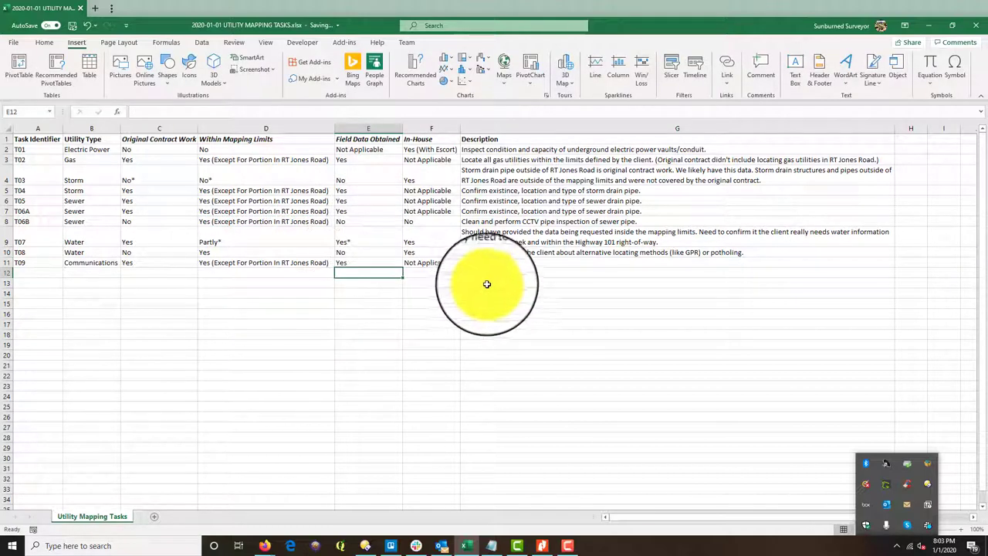
- Enter T09's description: "Locate two comminucation lines within the project mapping limits."
{"action": "left_click", "coordinate": [486, 274]}
{"action": "left_click", "coordinate": [486, 262]}
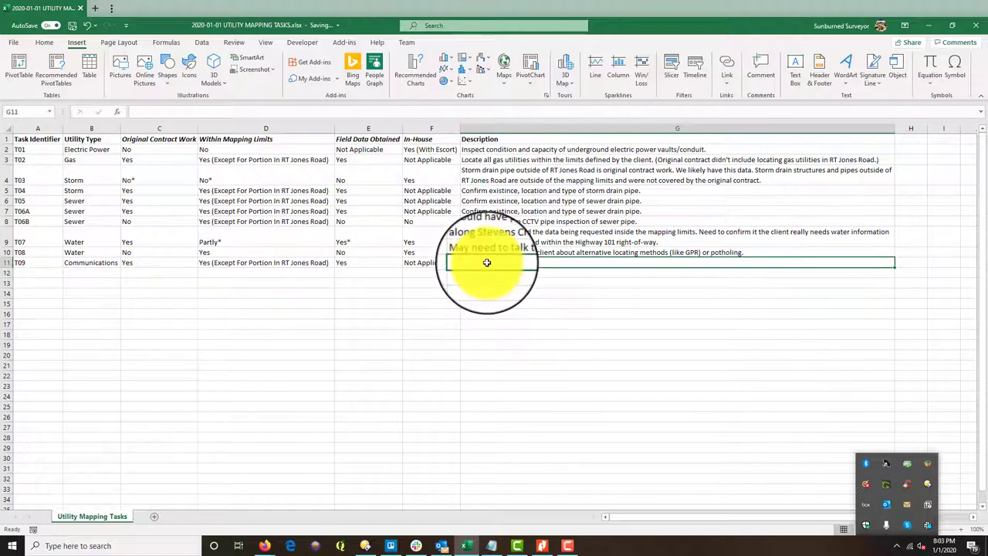
{"action": "type", "text": "Locate "}
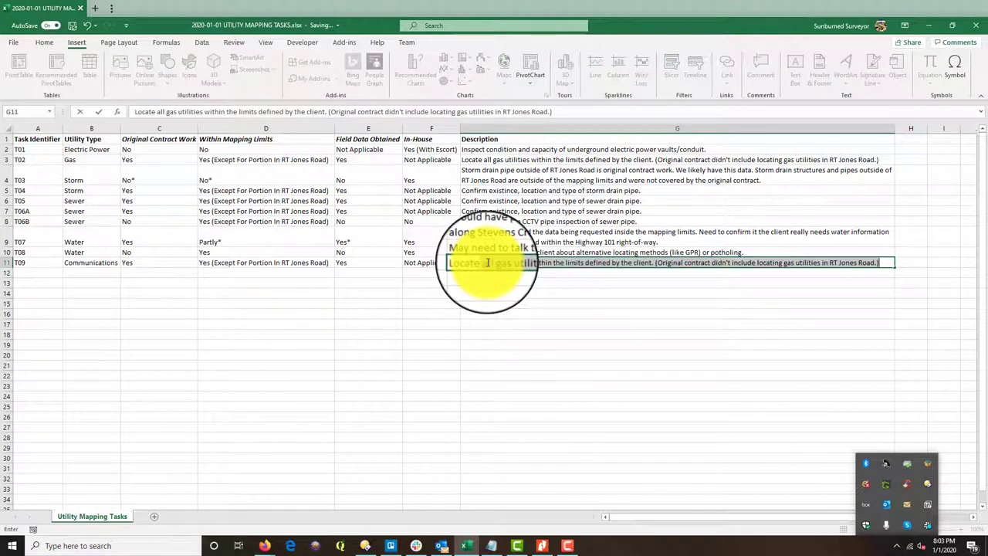
{"action": "type", "text": "two commi"}
{"action": "type", "text": "ni"}
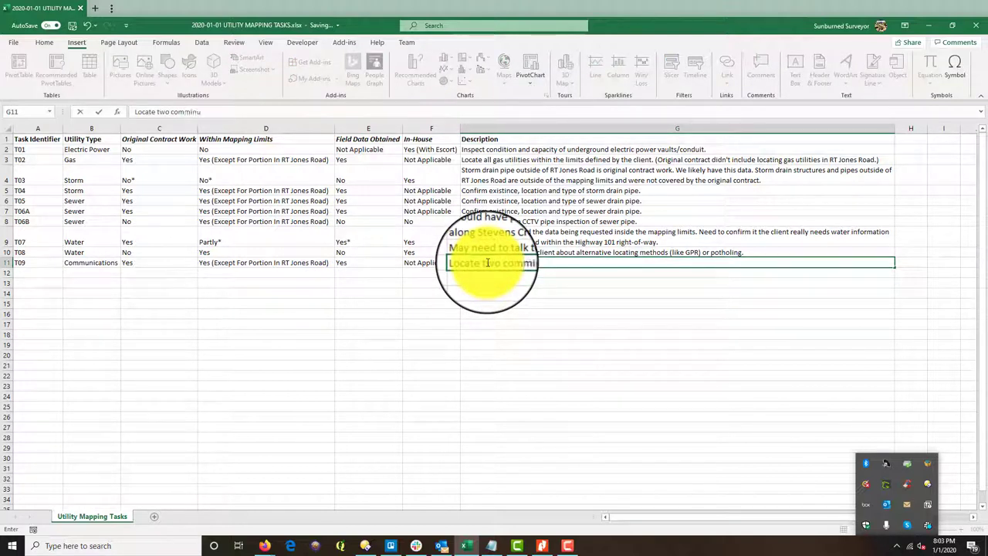
{"action": "type", "text": "cation lines i"}
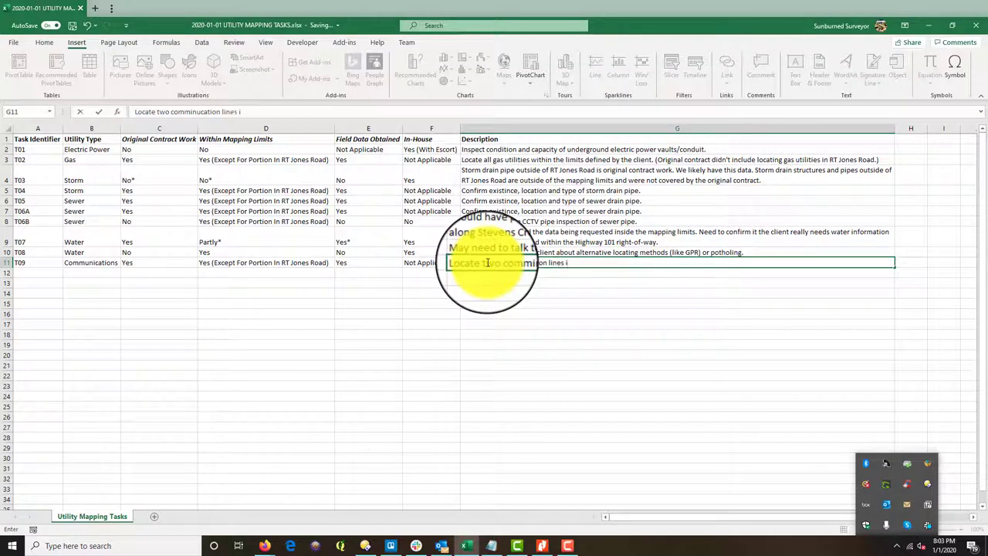
{"action": "key", "text": "BackSpace"}
{"action": "type", "text": "within the project m"}
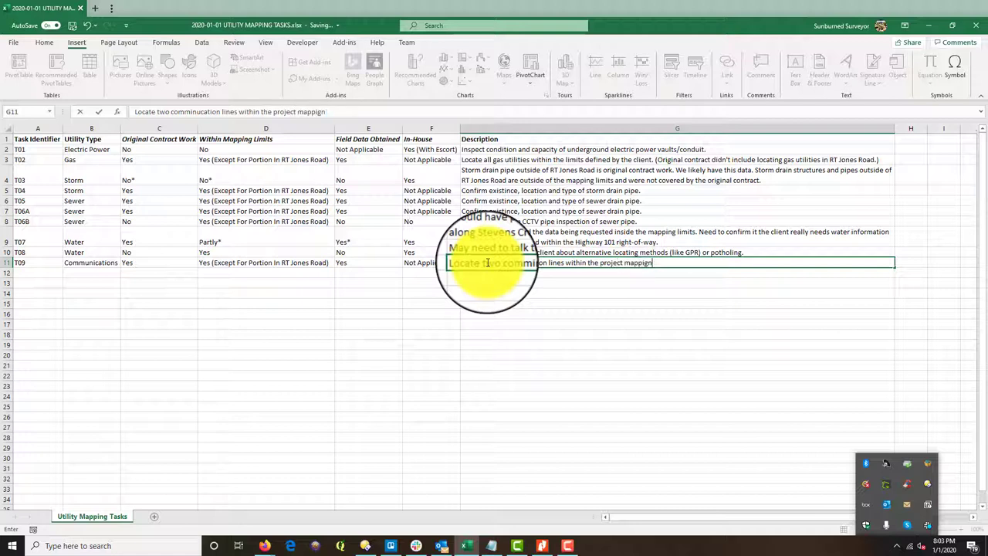
{"action": "type", "text": "apping limits."}
{"action": "key", "text": "Return"}
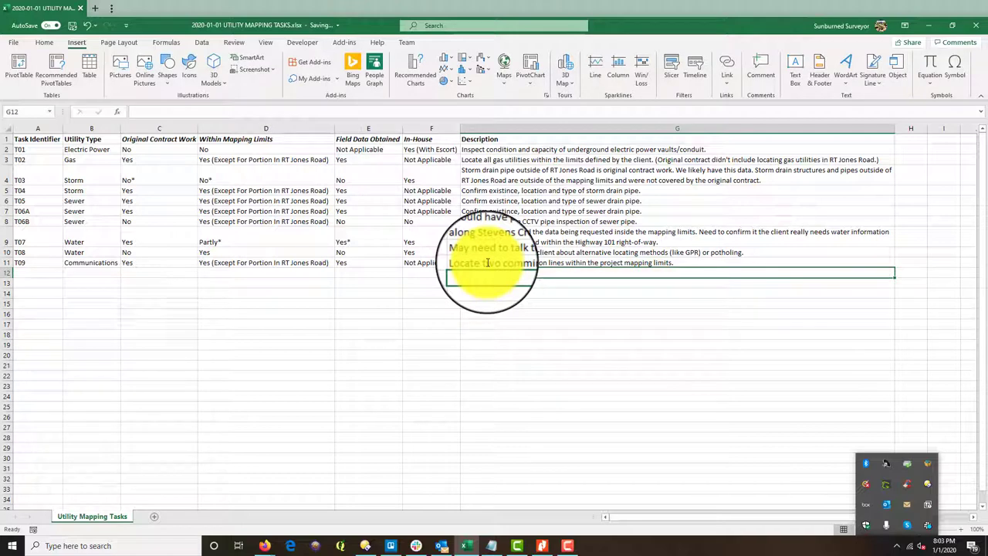
{"action": "left_click_drag", "start_coordinate": [494, 357], "coordinate": [496, 365]}
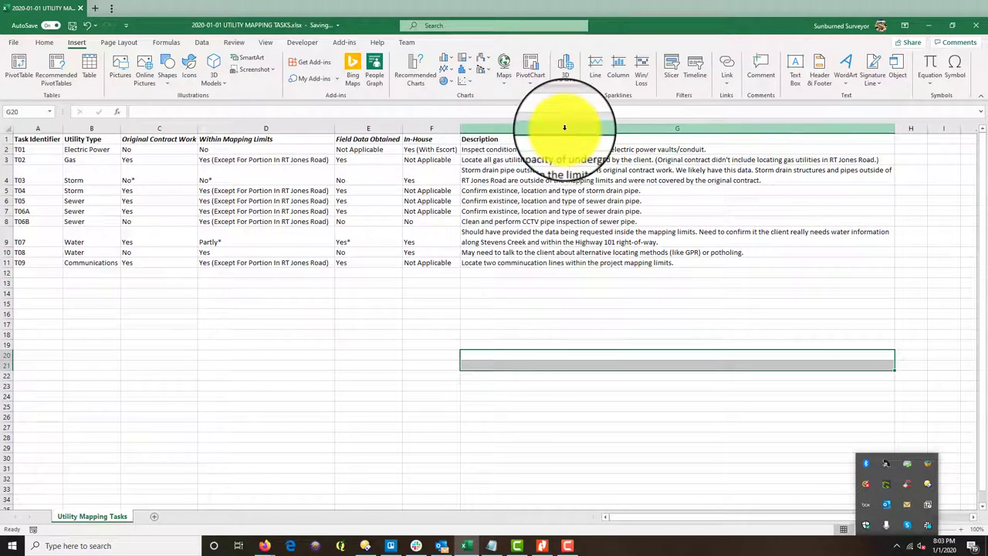
{"action": "left_click_drag", "start_coordinate": [270, 324], "coordinate": [271, 334]}
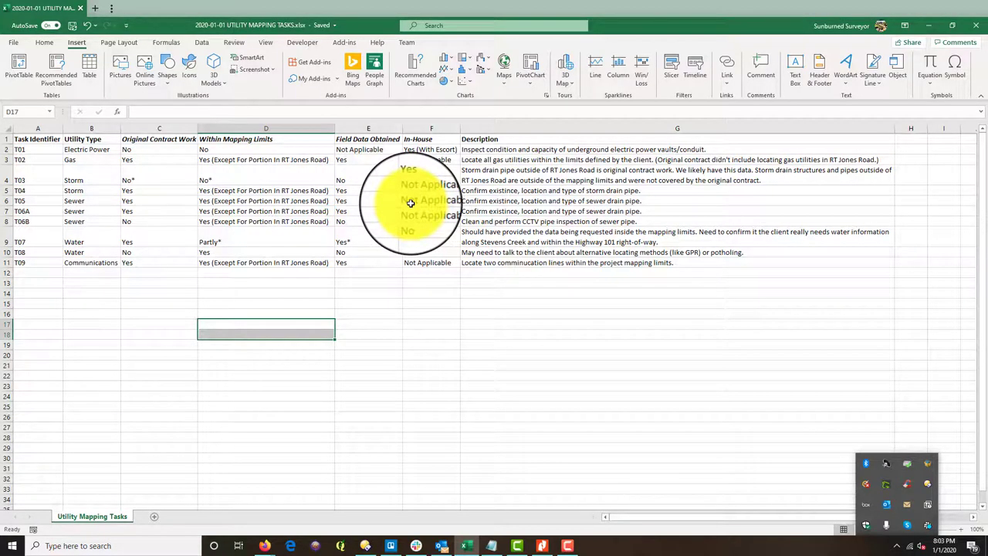
{"action": "left_click", "coordinate": [544, 323]}
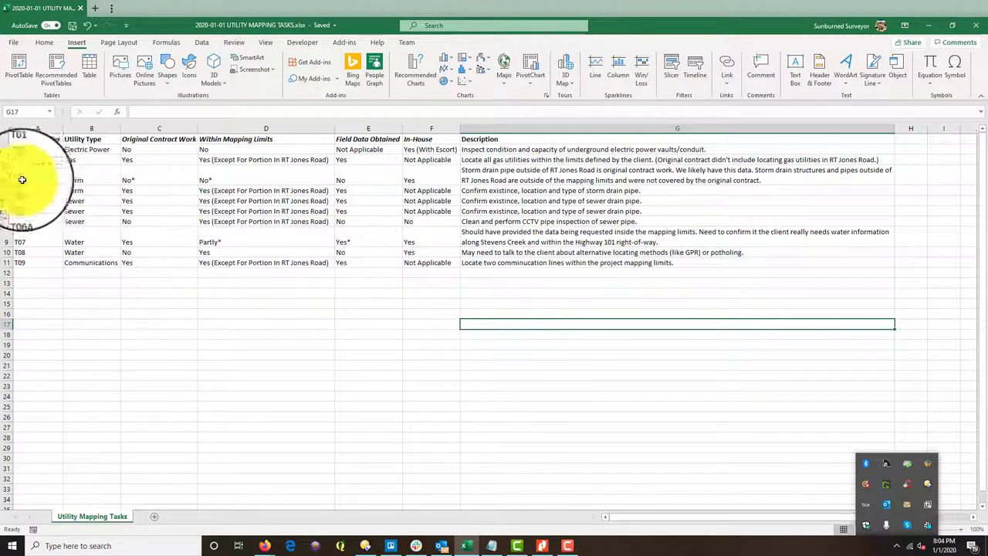
- Change the font color of the whole T01 task row to blue
{"action": "left_click_drag", "start_coordinate": [22, 147], "coordinate": [578, 148]}
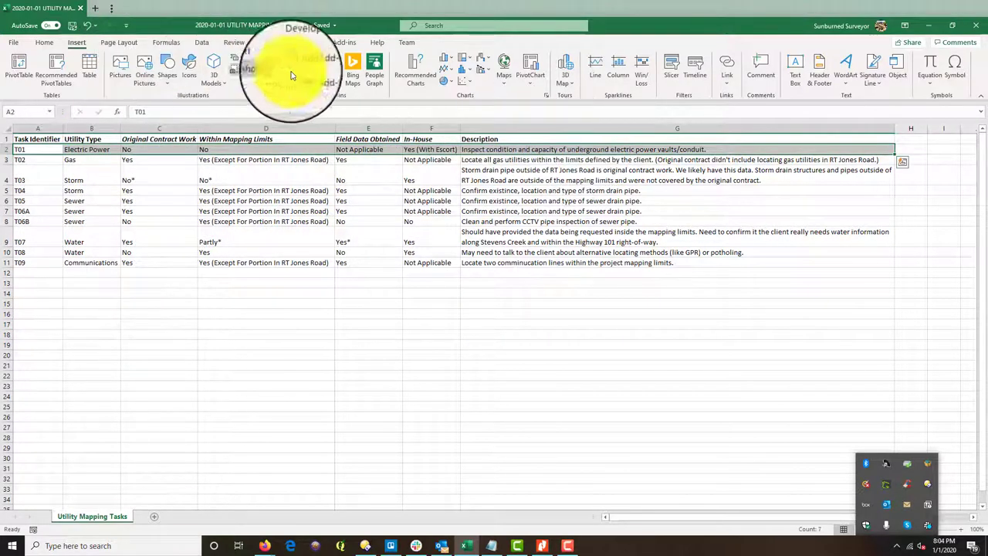
{"action": "left_click", "coordinate": [44, 41]}
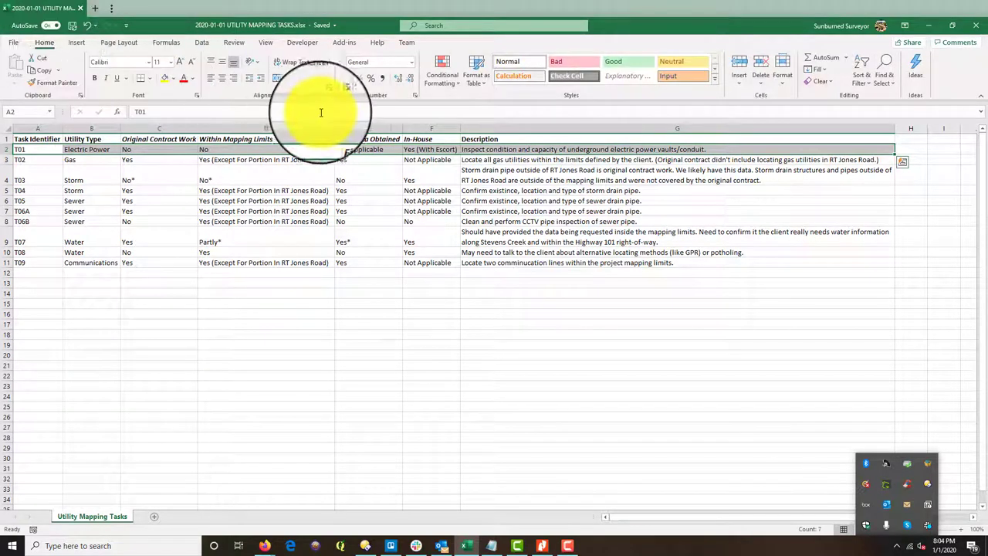
{"action": "left_click", "coordinate": [193, 79]}
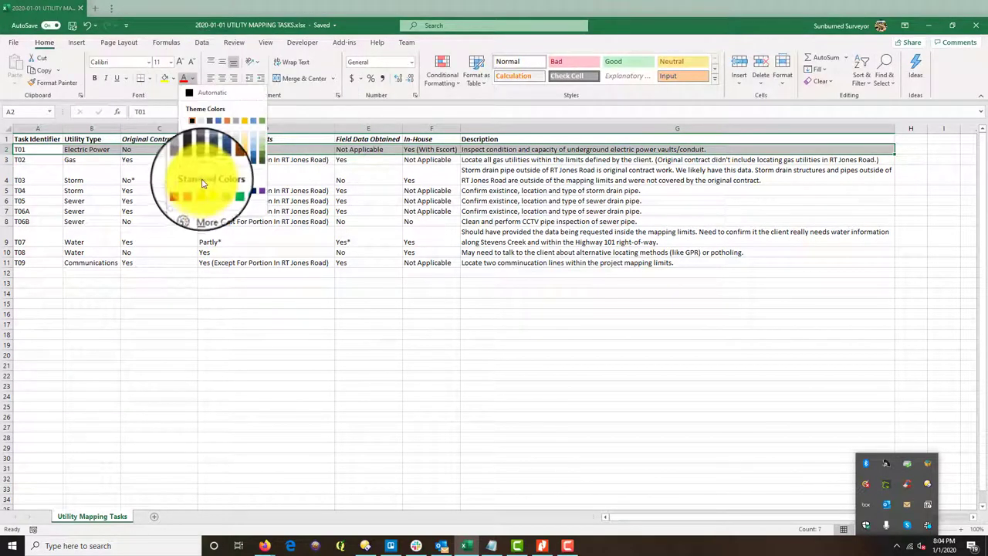
{"action": "left_click", "coordinate": [245, 193]}
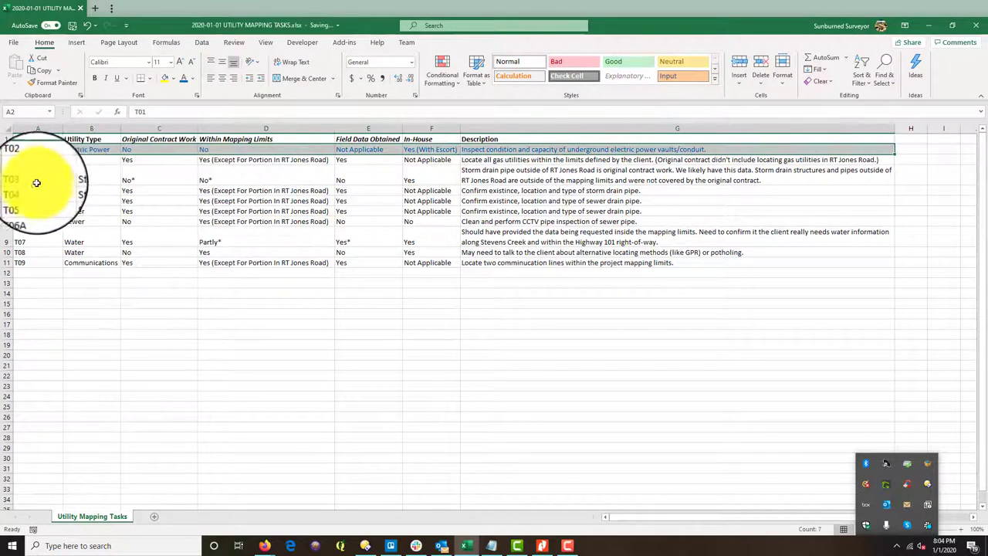
- Apply the same blue font color to the T03, T06B and T08 task rows
{"action": "left_click_drag", "start_coordinate": [22, 176], "coordinate": [490, 177]}
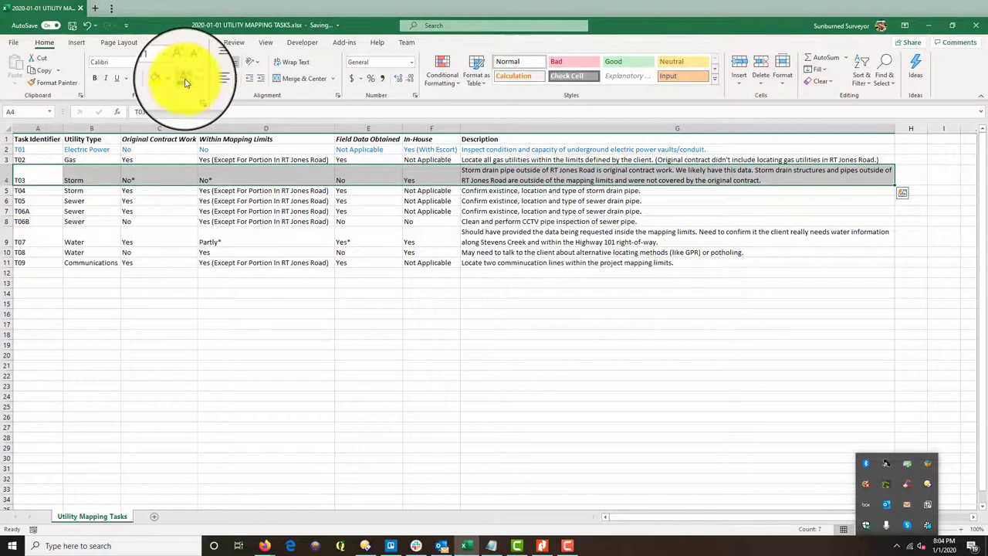
{"action": "left_click", "coordinate": [183, 77]}
{"action": "left_click_drag", "start_coordinate": [23, 221], "coordinate": [529, 221]}
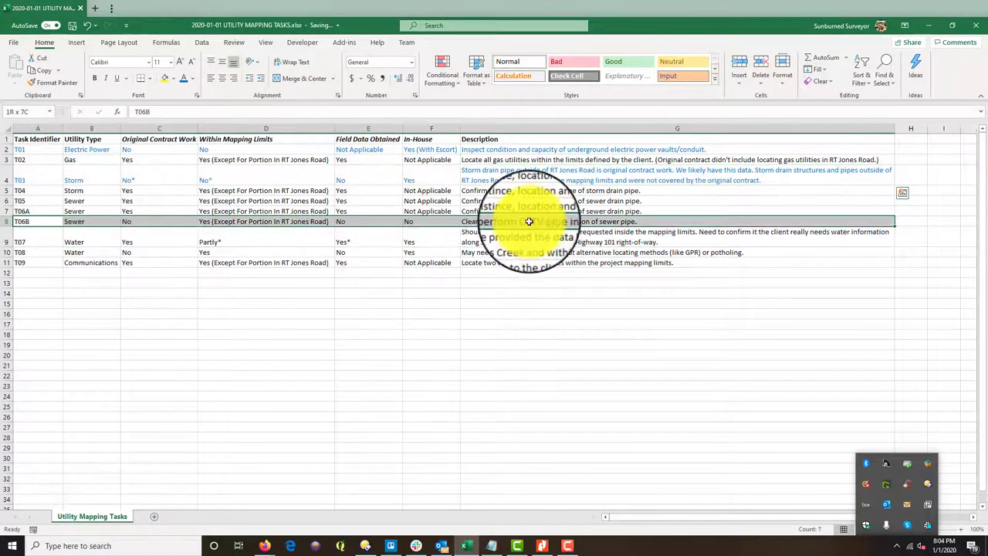
{"action": "left_click", "coordinate": [183, 77]}
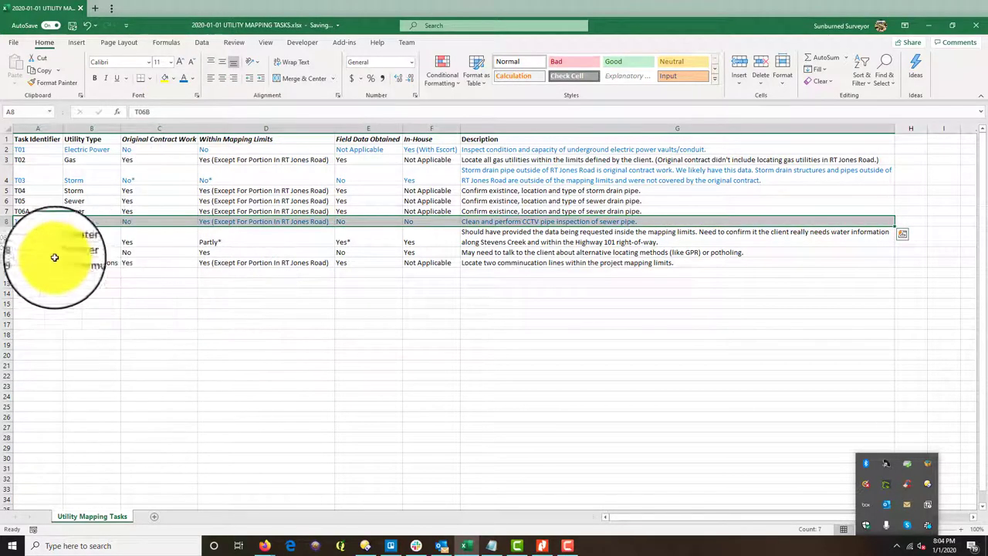
{"action": "left_click", "coordinate": [27, 252]}
{"action": "left_click_drag", "start_coordinate": [85, 251], "coordinate": [507, 251]}
{"action": "left_click", "coordinate": [183, 78]}
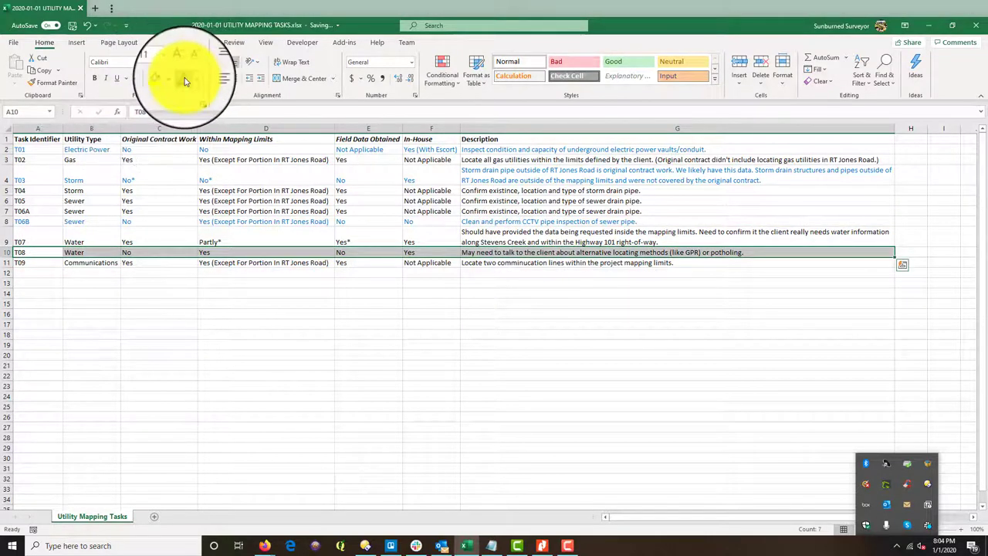
{"action": "left_click", "coordinate": [196, 311]}
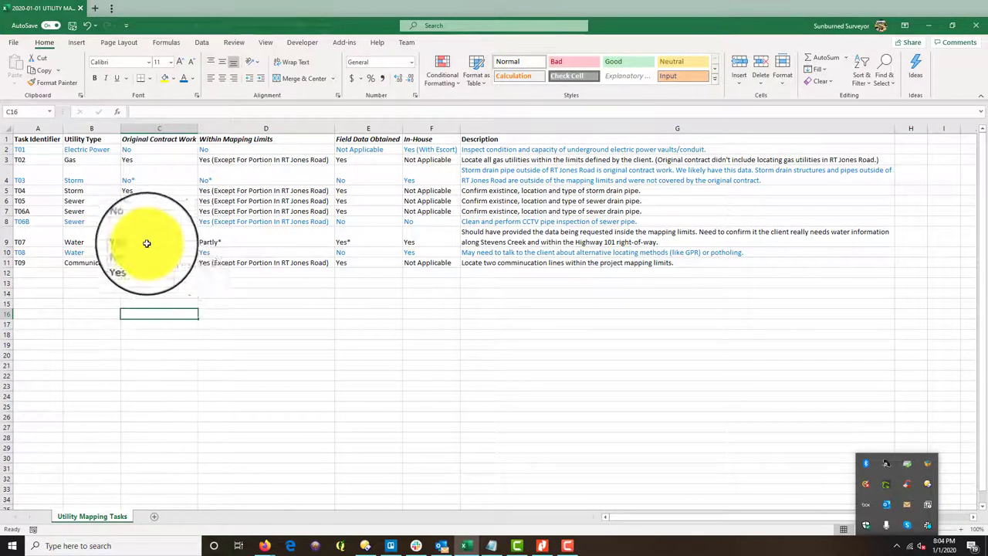
{"action": "key", "text": "Right"}
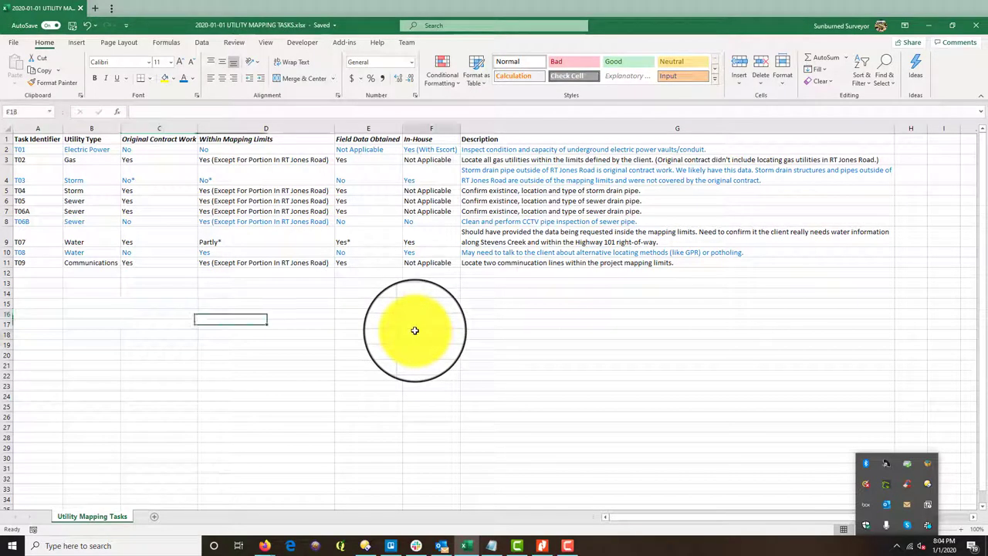
{"action": "left_click", "coordinate": [418, 329]}
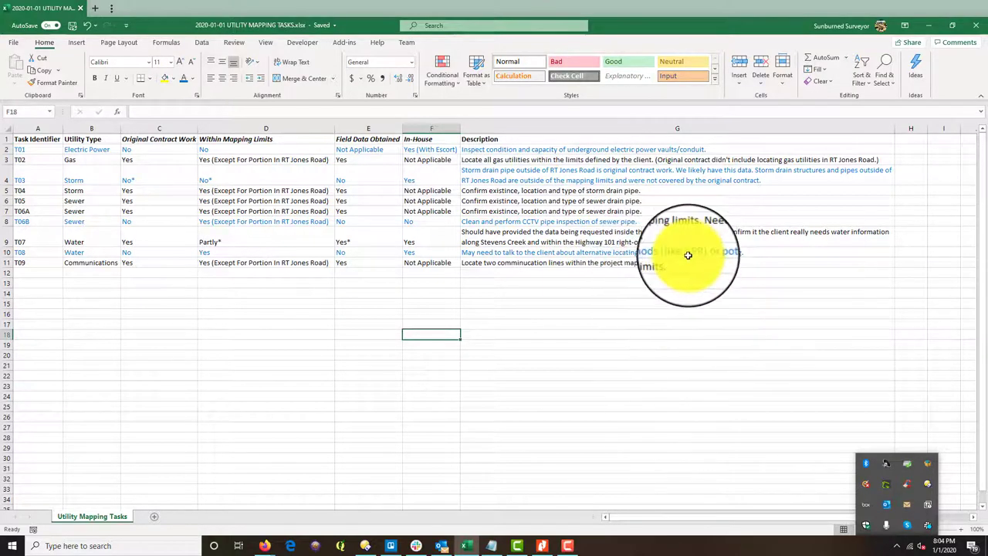
{"action": "left_click", "coordinate": [629, 232]}
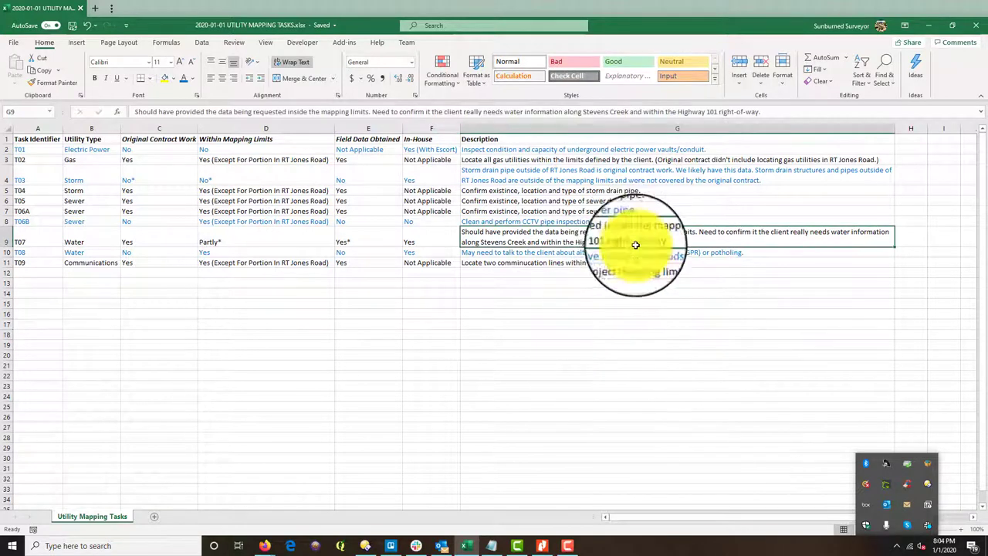
{"action": "left_click", "coordinate": [693, 179]}
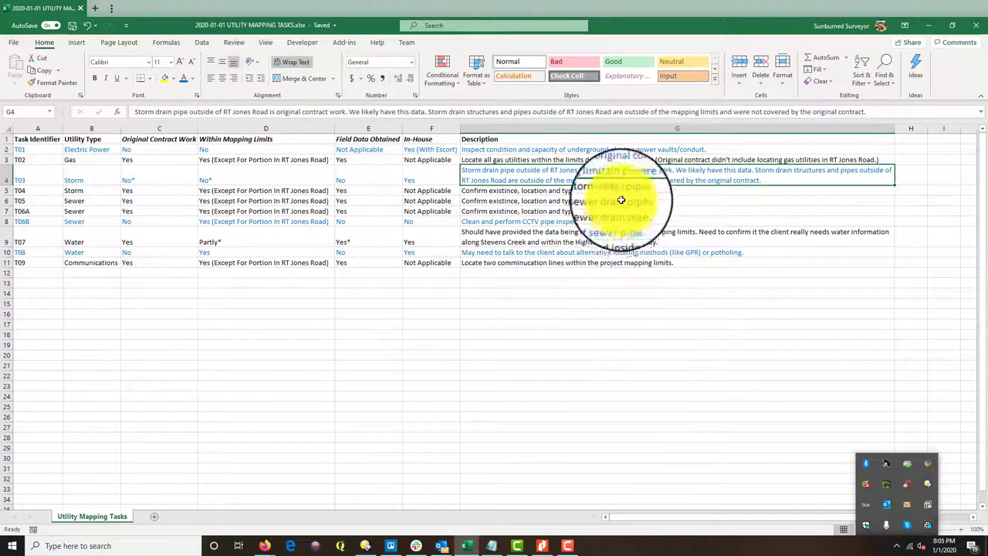
{"action": "left_click", "coordinate": [607, 221]}
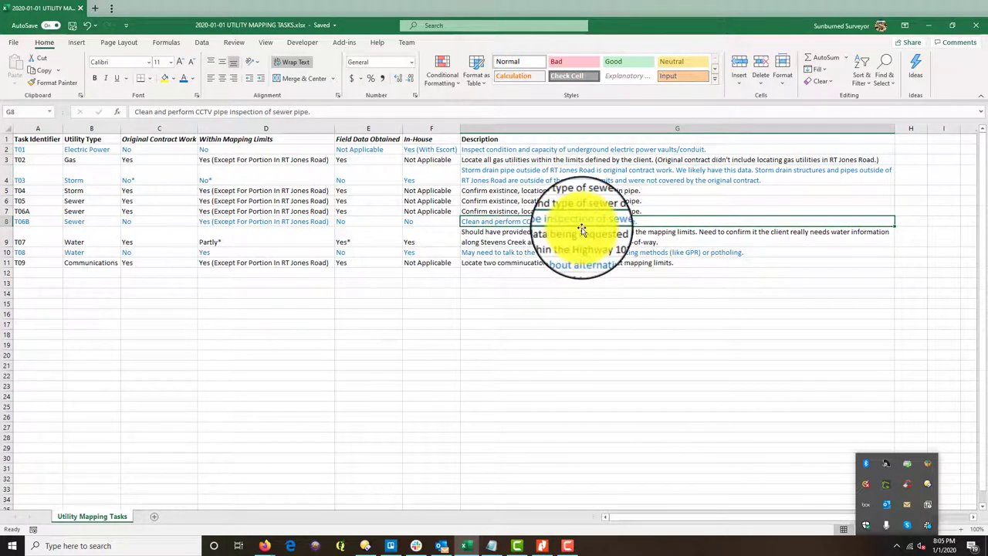